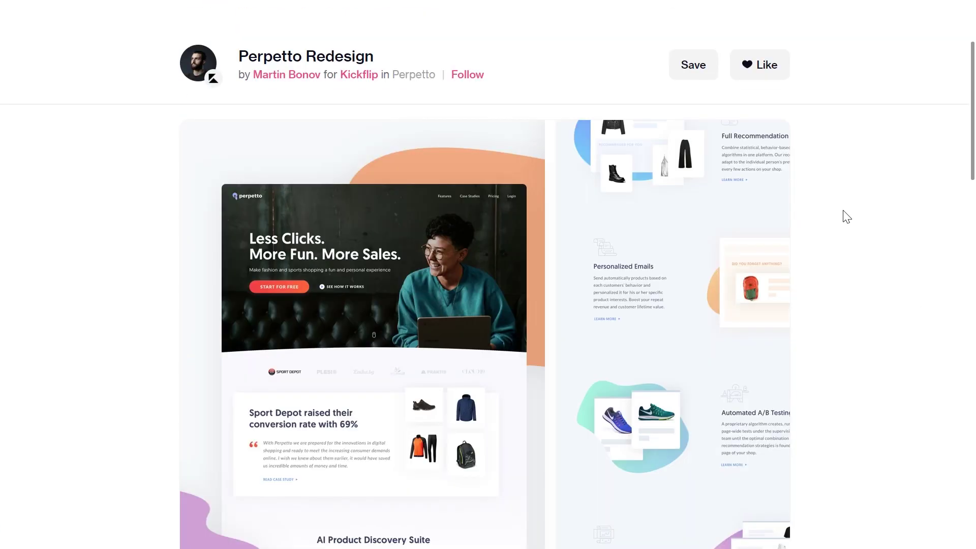
- Browse Dribbble blob-style homepage shots, viewing the Perpetto and deHuyskamer shots enlarged
scroll(846, 216, "down", 2)
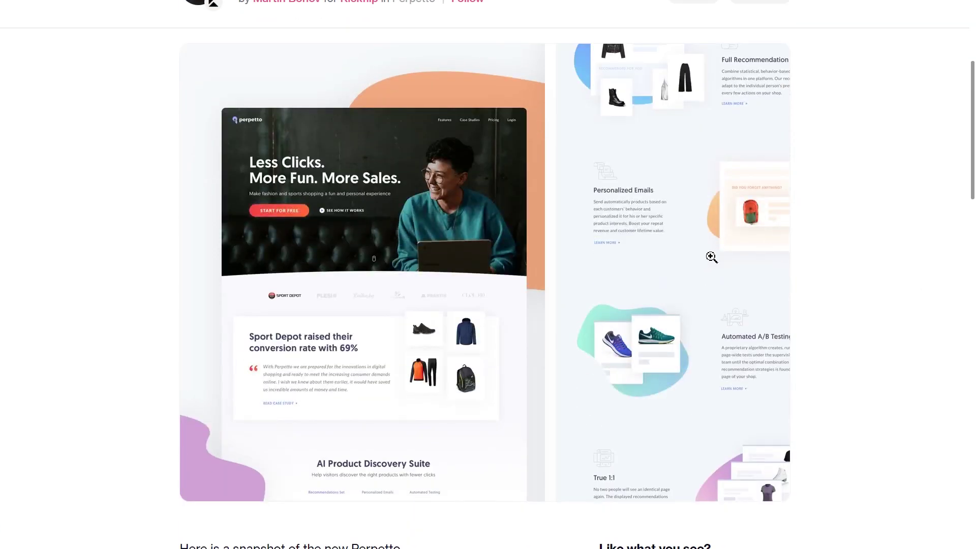
left_click(700, 258)
scroll(737, 190, "down", 4)
scroll(736, 189, "down", 2)
scroll(737, 189, "down", 1)
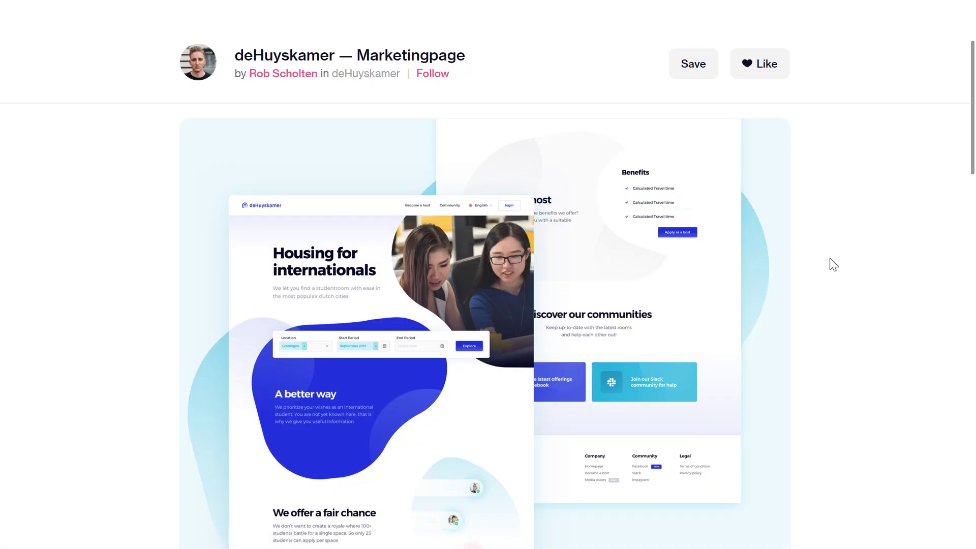
scroll(830, 263, "down", 2)
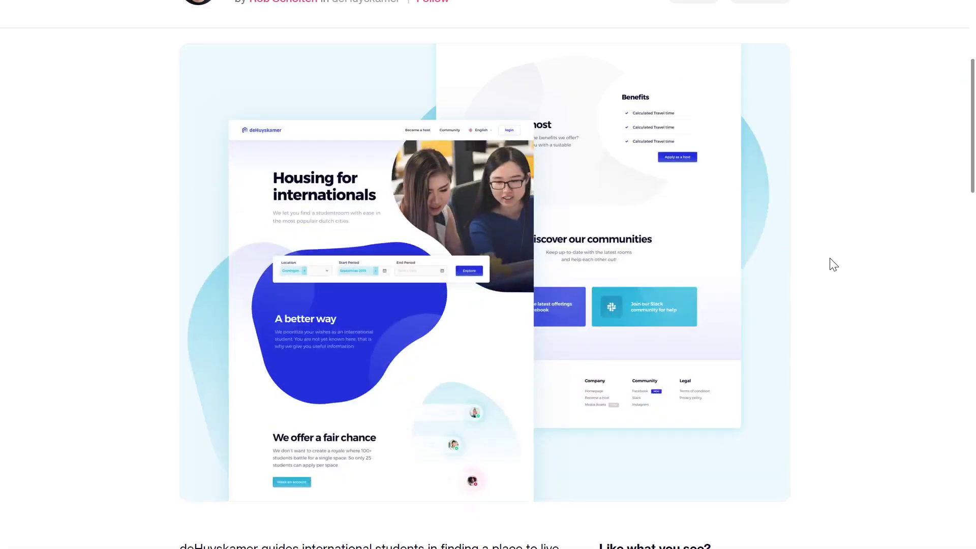
left_click(391, 330)
scroll(637, 300, "down", 3)
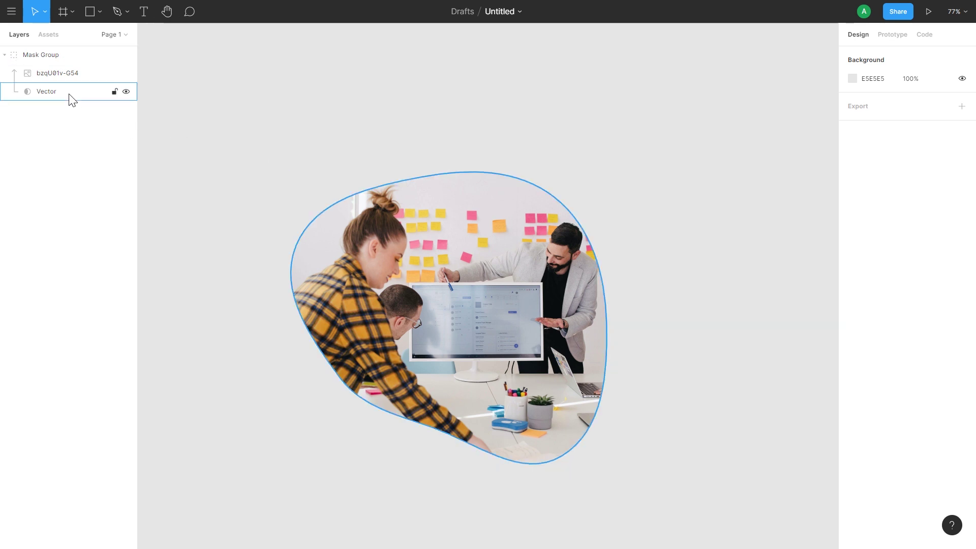
- Shift the layered blob further down and across the page with the offset sliders
left_click(72, 99)
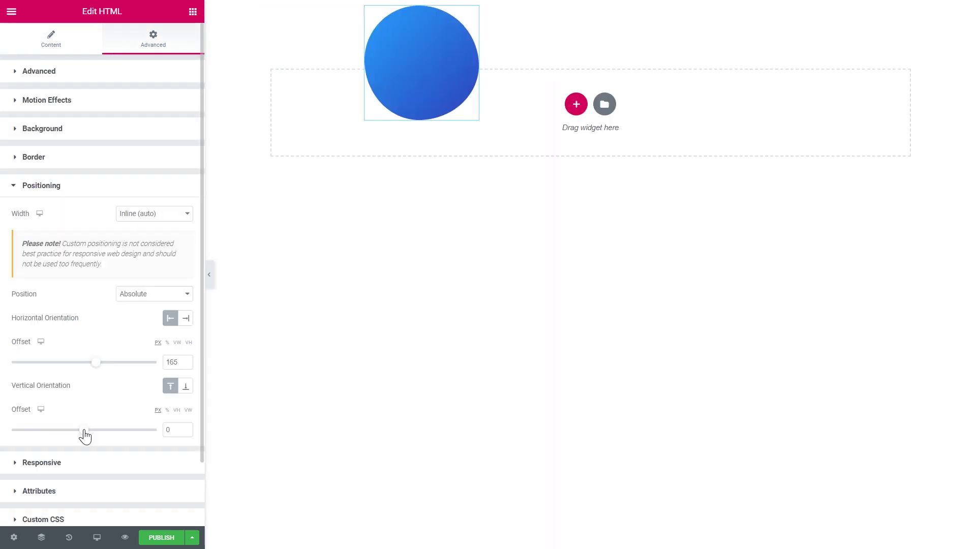
left_click_drag(83, 436, 102, 431)
mouse_move(91, 370)
left_mouse_down()
mouse_move(71, 369)
mouse_move(128, 377)
mouse_move(116, 375)
left_mouse_up()
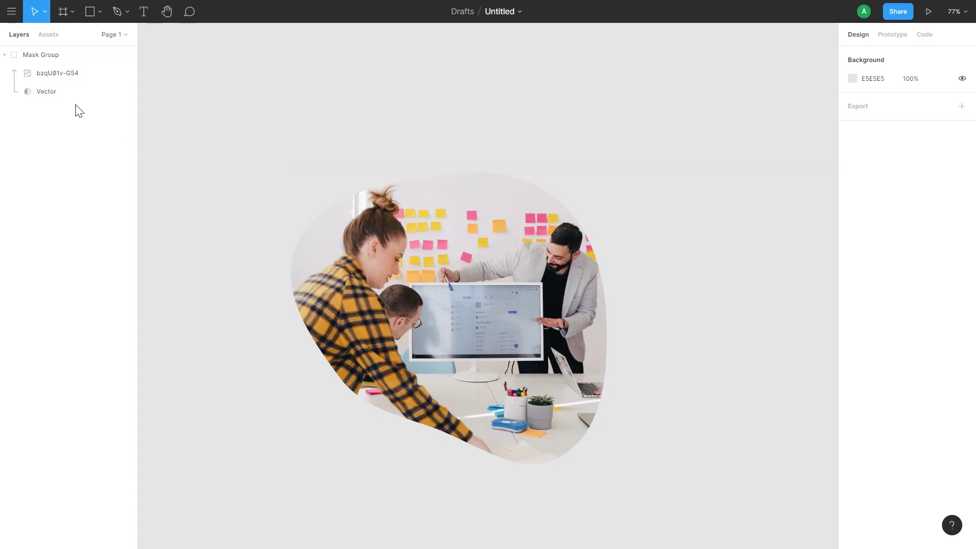
- Delete the old blob mask from the photo and lower blob complexity from 6 to 5
left_click(72, 96)
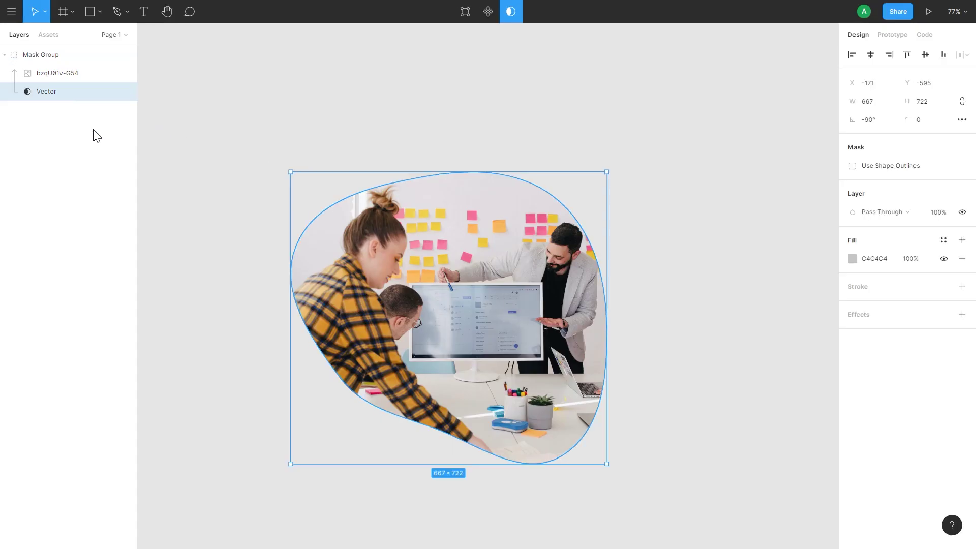
key("Delete")
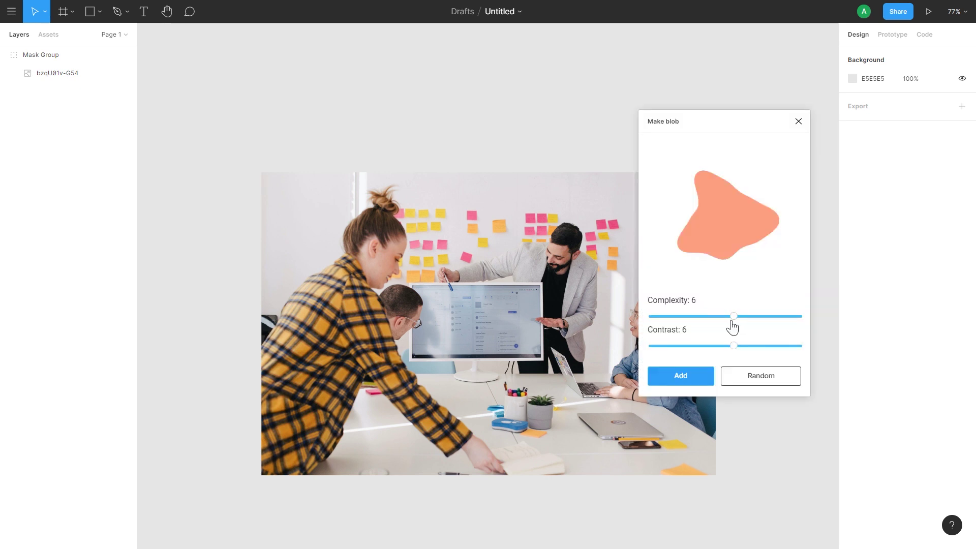
mouse_move(731, 320)
left_mouse_down()
mouse_move(718, 320)
mouse_move(751, 346)
left_mouse_up()
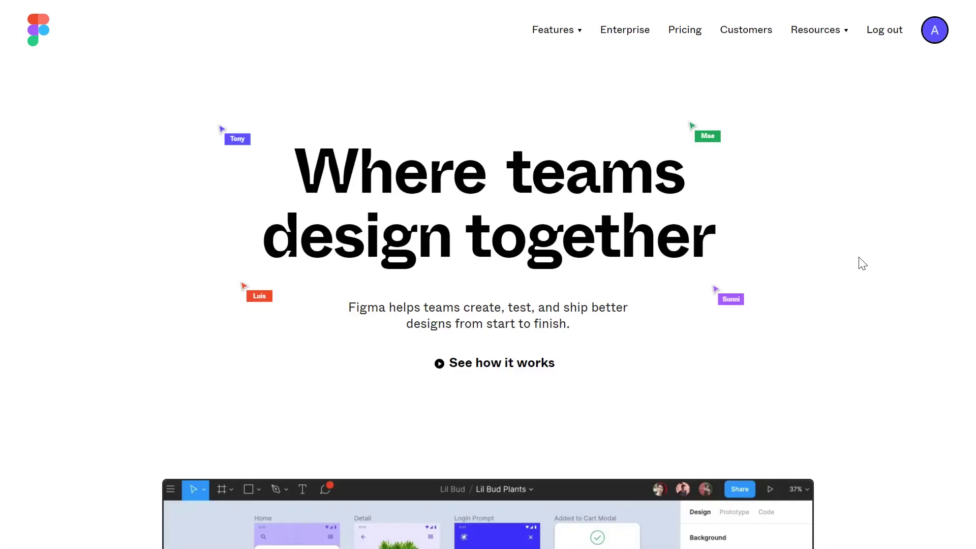
scroll(859, 262, "down", 3)
scroll(860, 262, "down", 3)
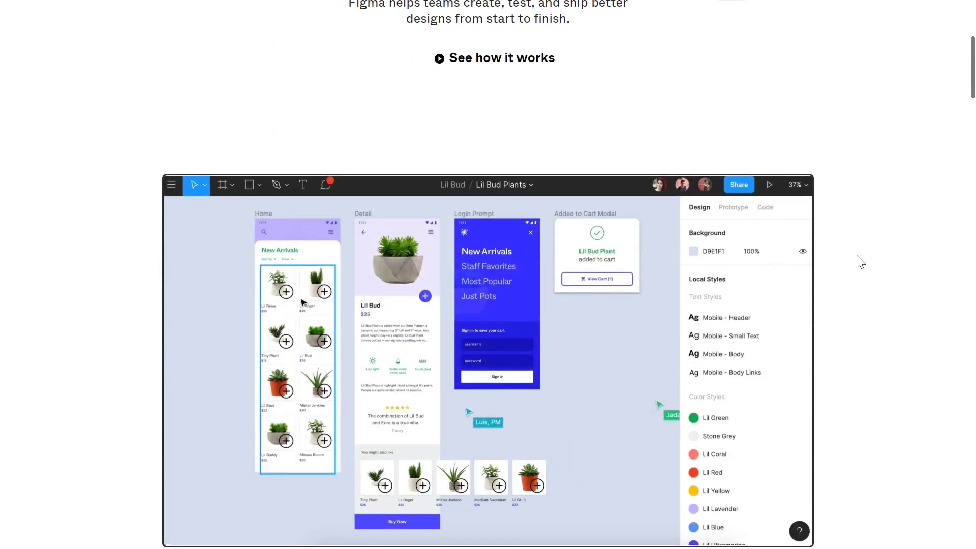
scroll(859, 262, "down", 2)
scroll(858, 261, "down", 4)
scroll(858, 262, "down", 5)
scroll(840, 268, "down", 1)
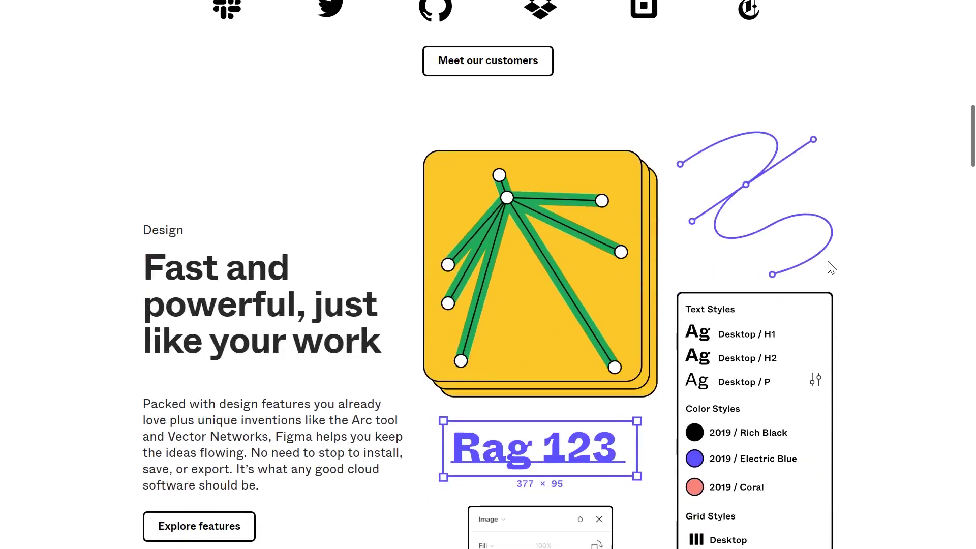
scroll(864, 285, "down", 2)
scroll(871, 290, "down", 3)
scroll(871, 289, "down", 4)
scroll(872, 293, "down", 6)
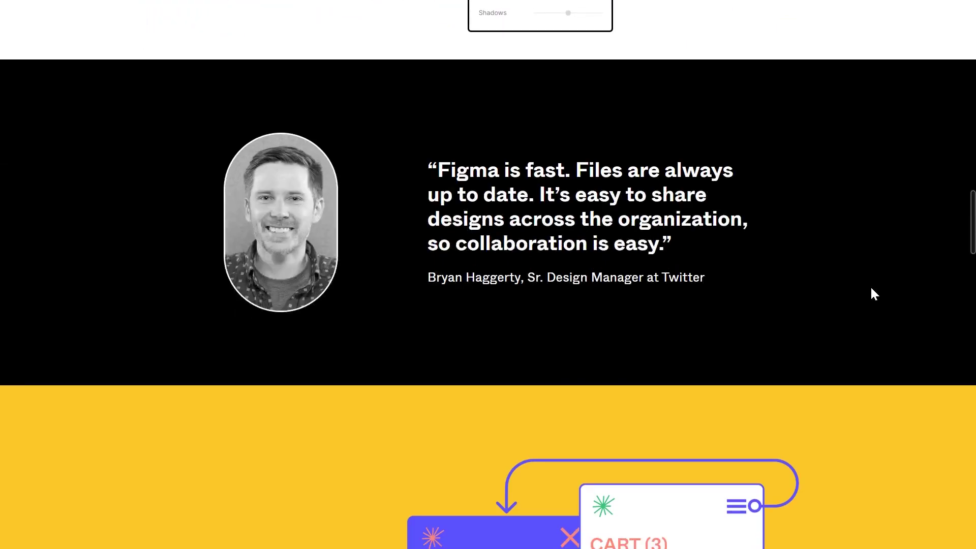
scroll(870, 288, "down", 5)
scroll(871, 288, "down", 2)
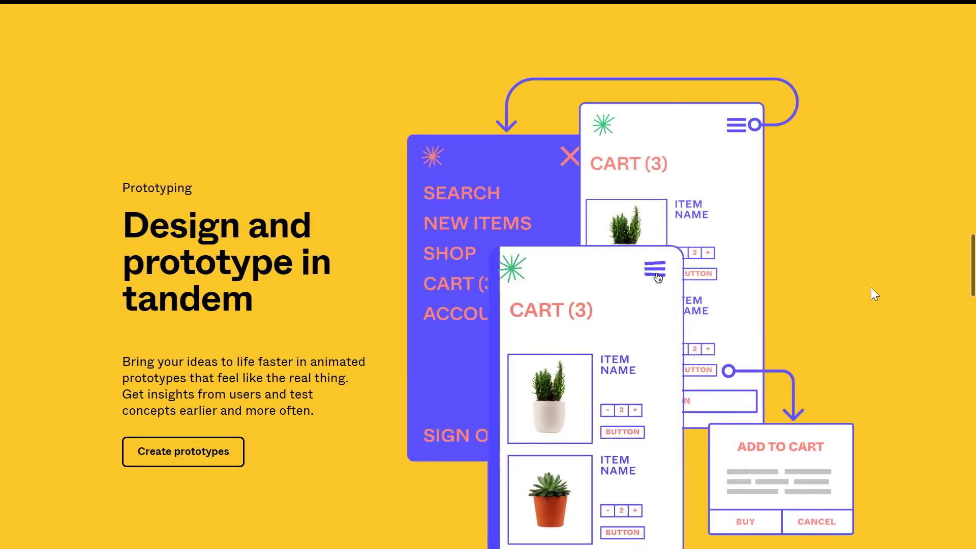
scroll(871, 289, "down", 2)
scroll(871, 289, "down", 1)
scroll(871, 288, "down", 5)
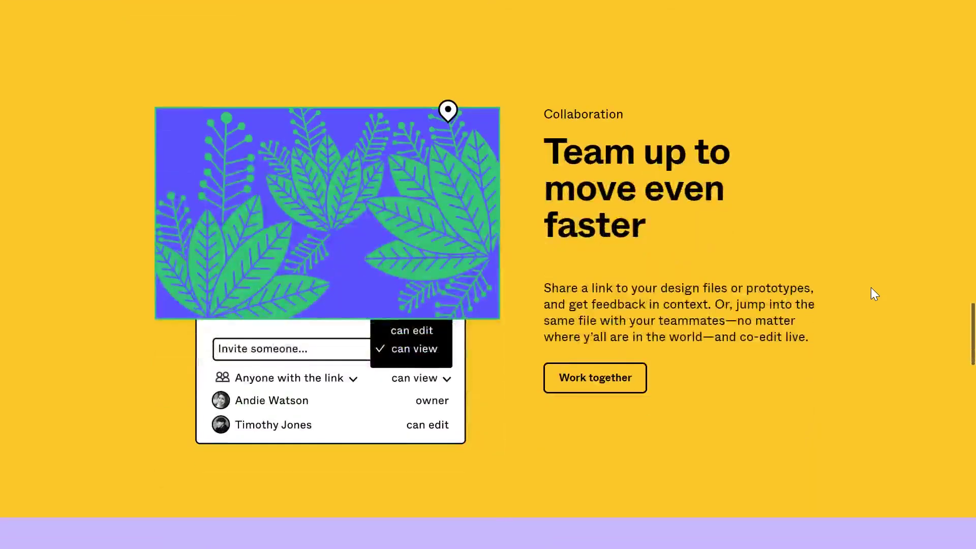
scroll(871, 289, "down", 5)
scroll(871, 289, "down", 4)
scroll(870, 289, "down", 6)
scroll(875, 294, "down", 2)
scroll(875, 293, "down", 5)
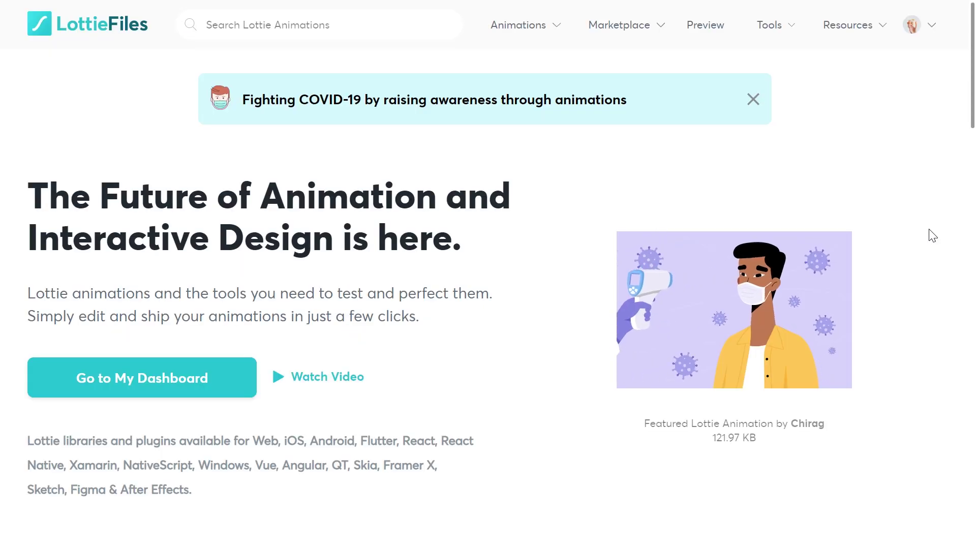
- Scroll through the blue blob's Lottie preview page to review its embed options
scroll(932, 236, "down", 5)
scroll(655, 234, "down", 5)
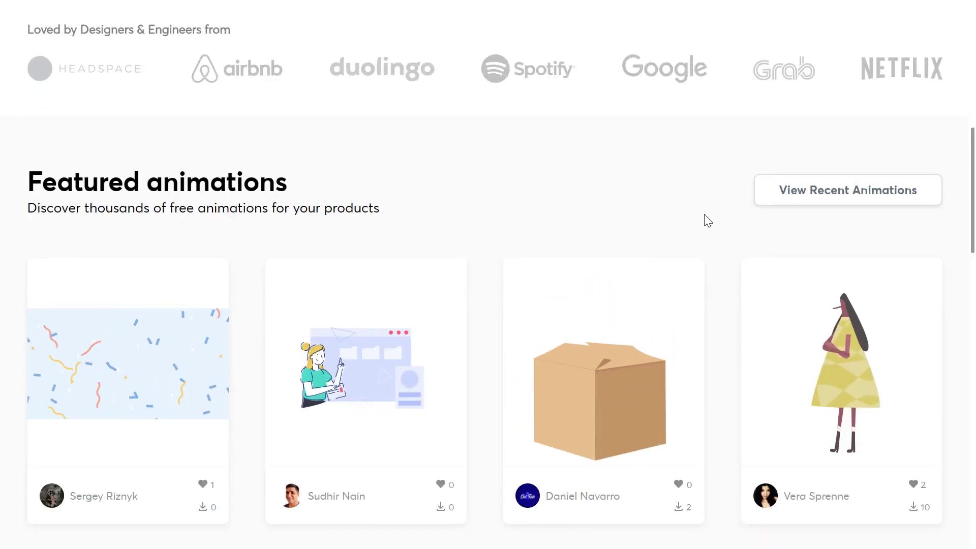
scroll(718, 221, "down", 3)
scroll(717, 220, "down", 4)
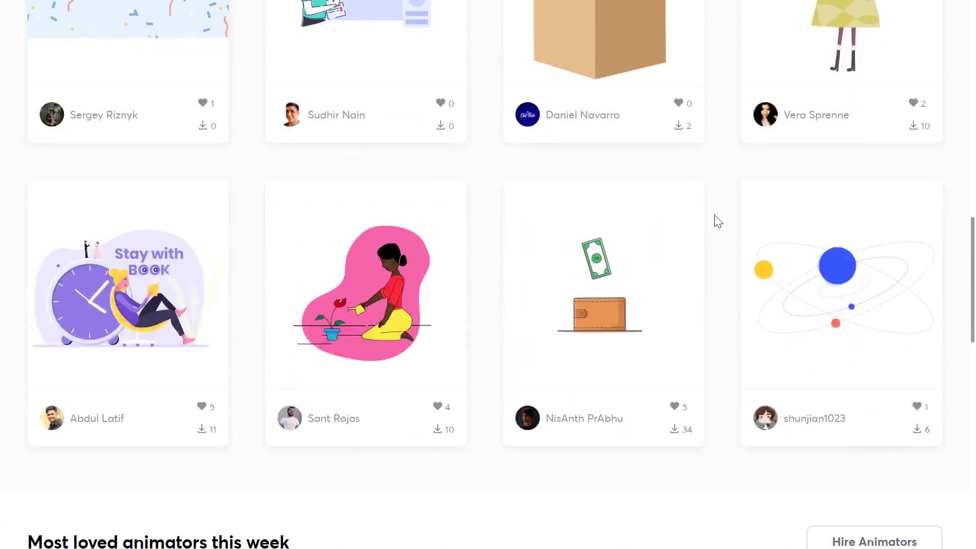
scroll(718, 220, "down", 4)
scroll(716, 221, "down", 3)
scroll(716, 221, "down", 3)
scroll(716, 222, "down", 1)
scroll(718, 220, "down", 1)
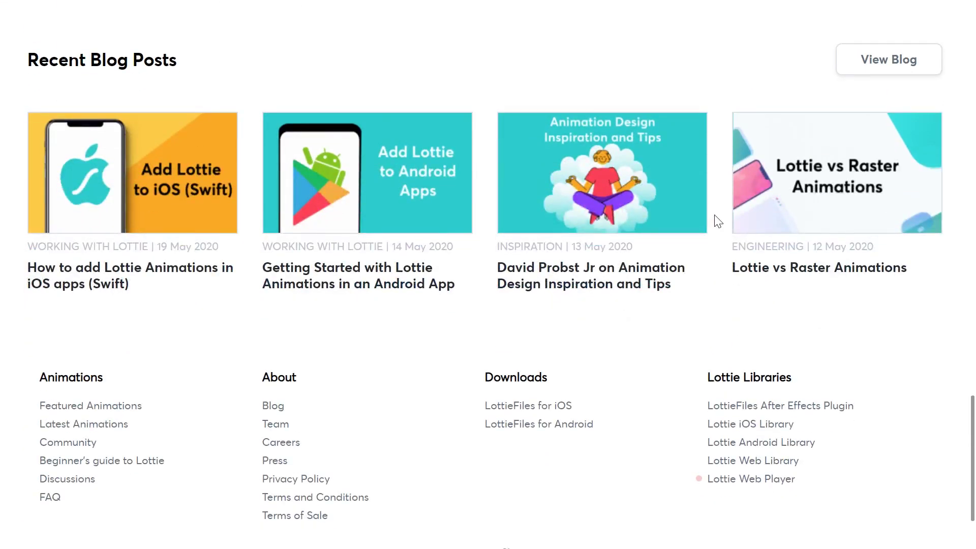
scroll(718, 220, "up", 1)
scroll(717, 221, "up", 10)
scroll(717, 221, "up", 10)
scroll(715, 221, "up", 10)
scroll(715, 221, "up", 1)
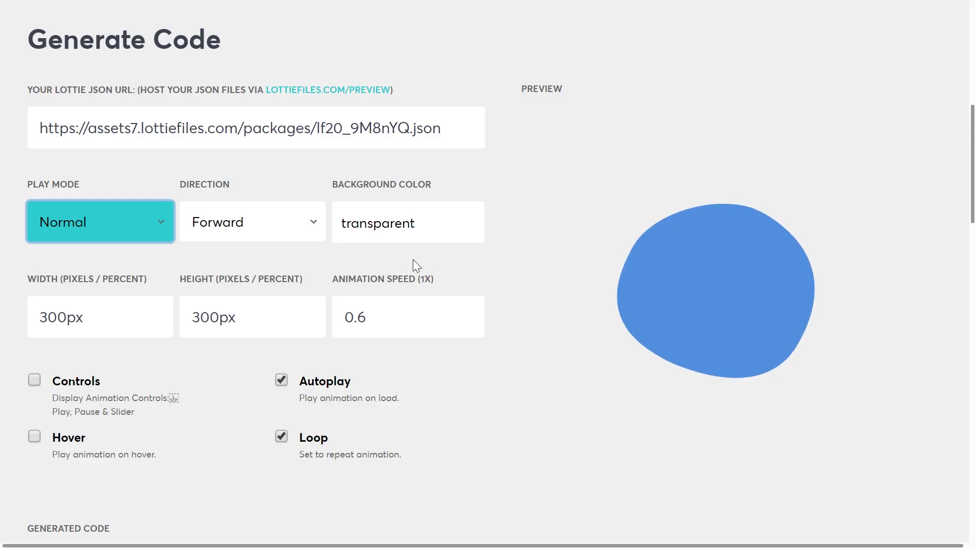
- Set 300 px size, speed 0.6, Autoplay and Loop, then select the generated embed code
scroll(413, 264, "down", 2)
left_click(233, 179)
scroll(352, 248, "down", 2)
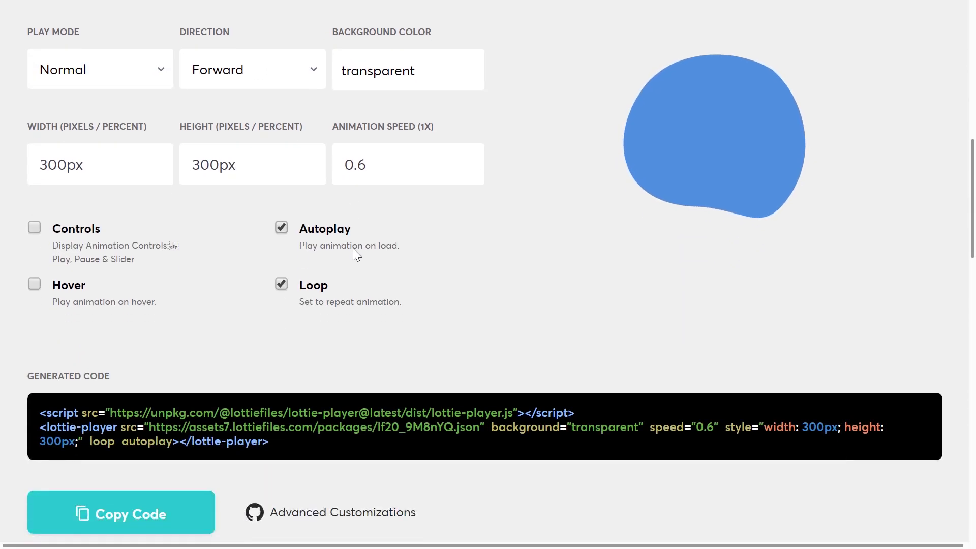
scroll(353, 248, "up", 2)
scroll(205, 185, "down", 2)
scroll(206, 187, "down", 2)
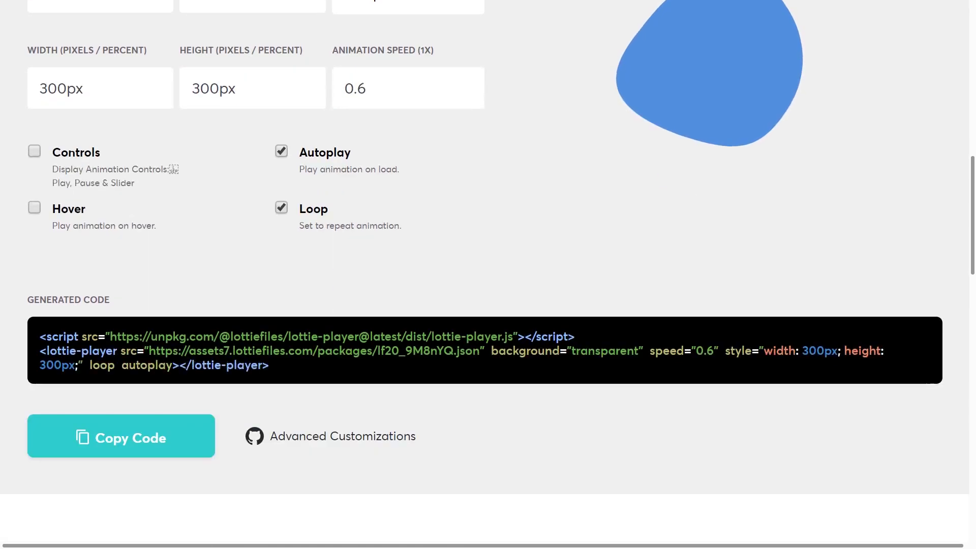
left_click_drag(269, 365, 36, 330)
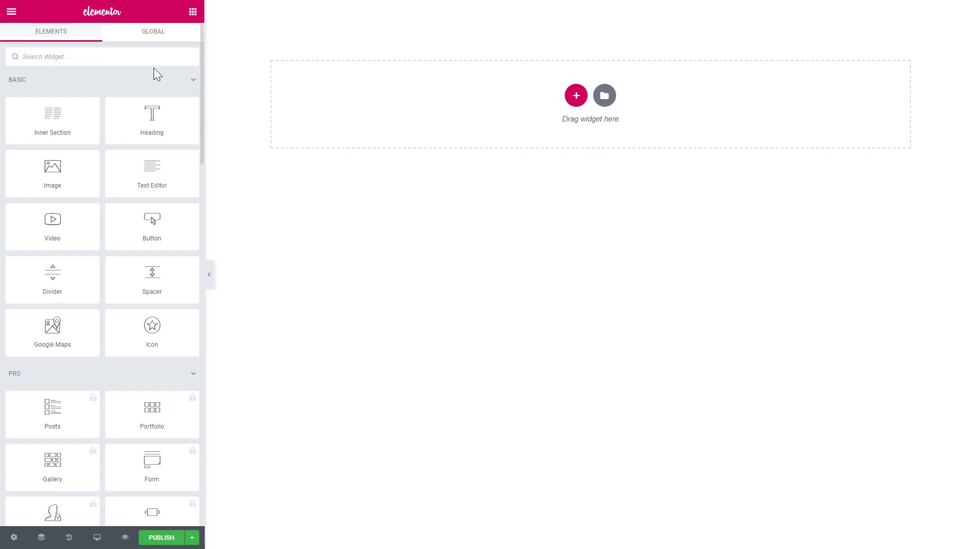
- Add an HTML widget to the empty section and paste in the blob HTML and CSS code
type("ht")
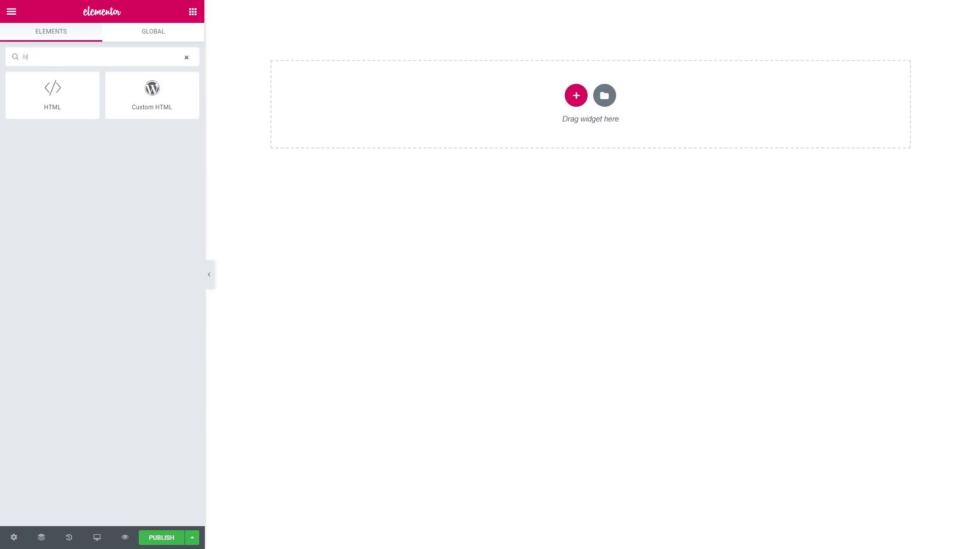
left_click_drag(72, 94, 344, 99)
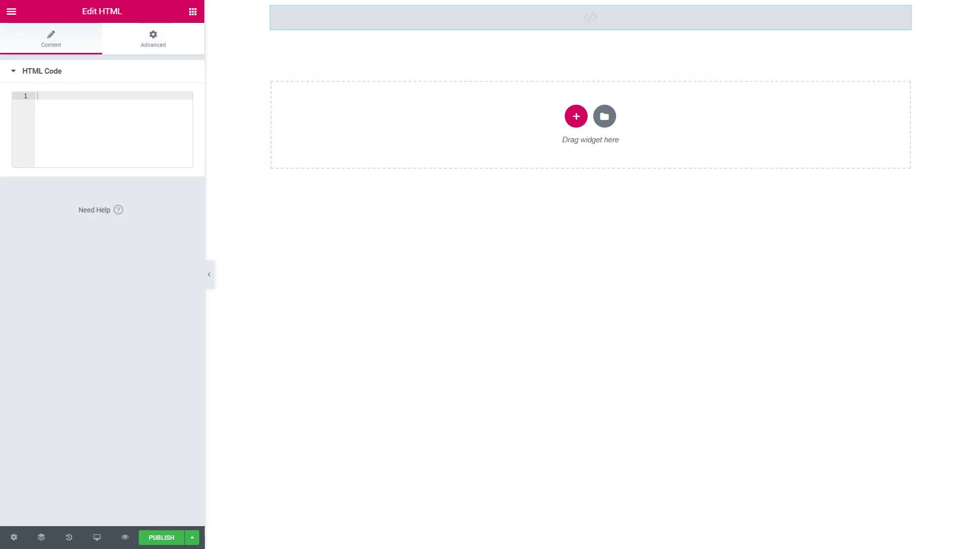
key("ctrl+v")
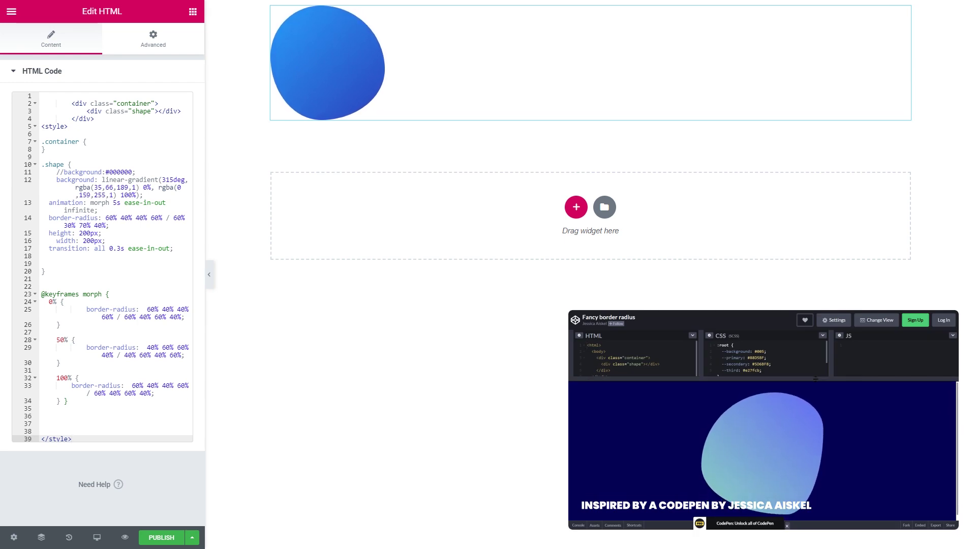
- Switch the blob's background to solid black via comments, then revert to the gradient
left_click(64, 172)
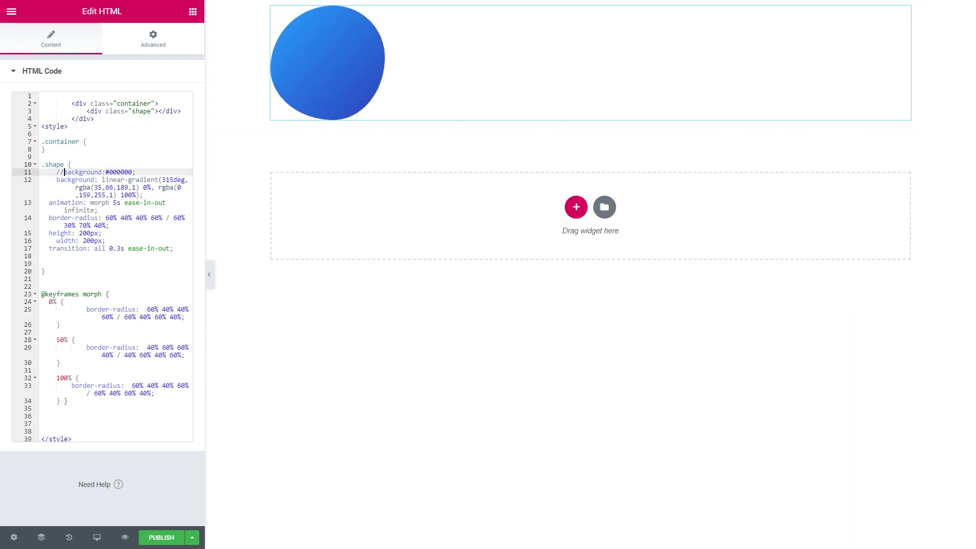
key("Delete")
key("Delete")
key("Down")
type("//")
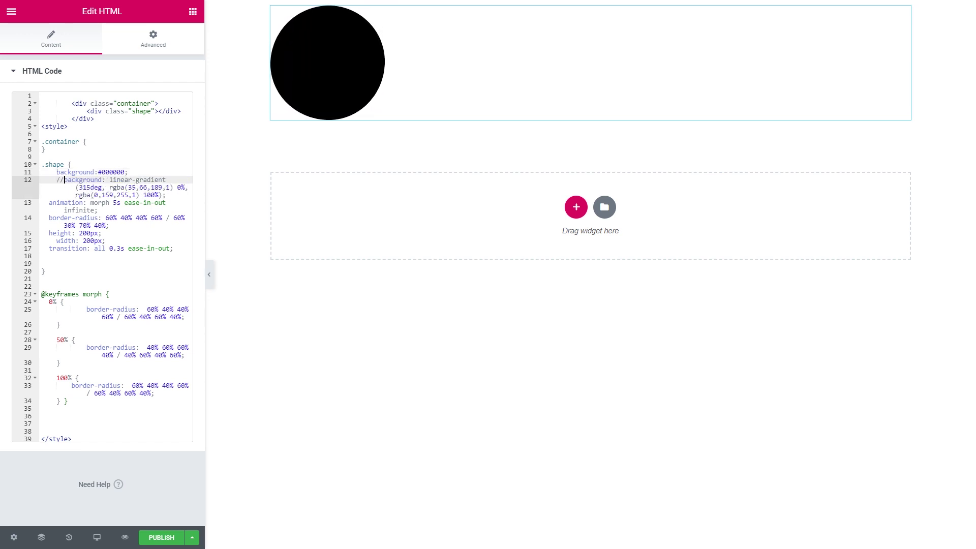
key("BackSpace")
key("BackSpace")
key("Up")
type("//")
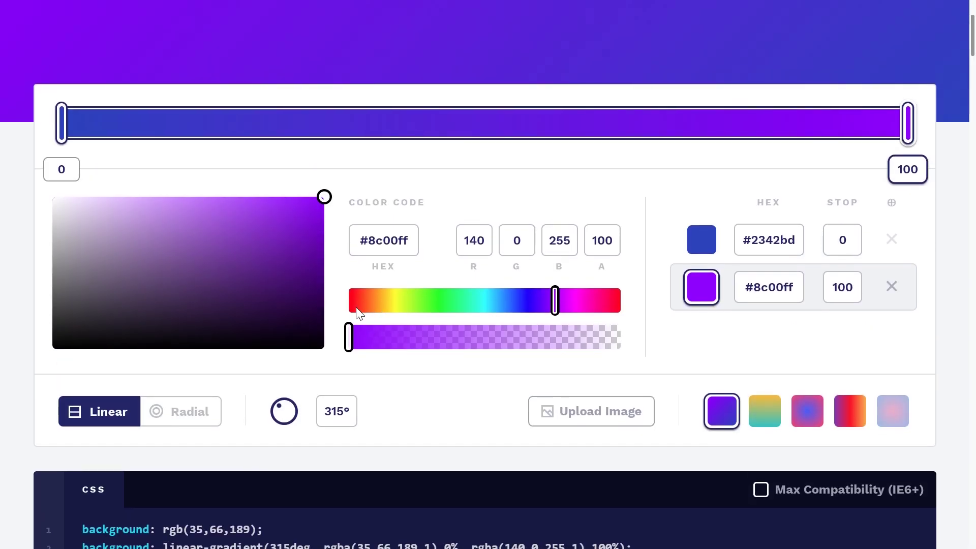
- Shift the second gradient stop's hue to #0093ff and rotate the linear angle to 183°
scroll(425, 341, "up", 2)
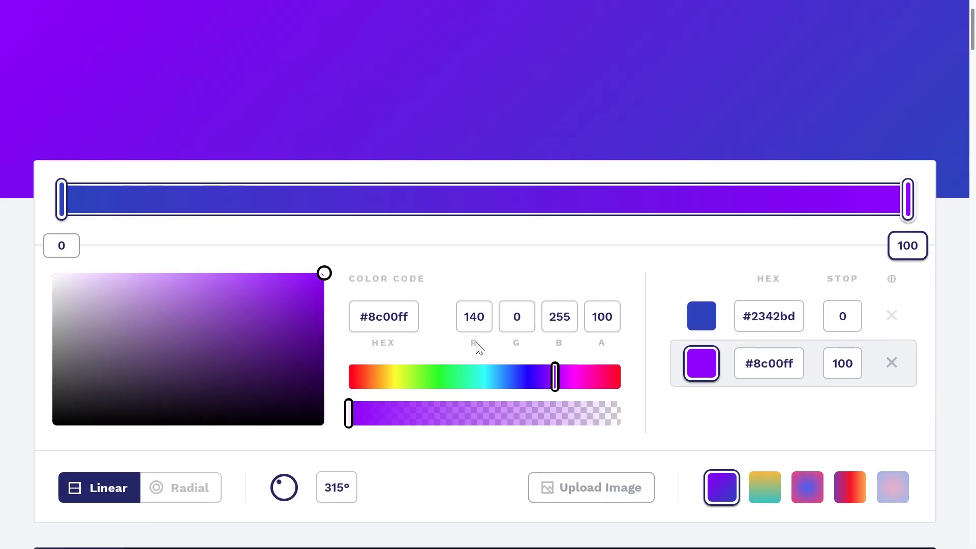
scroll(436, 347, "up", 2)
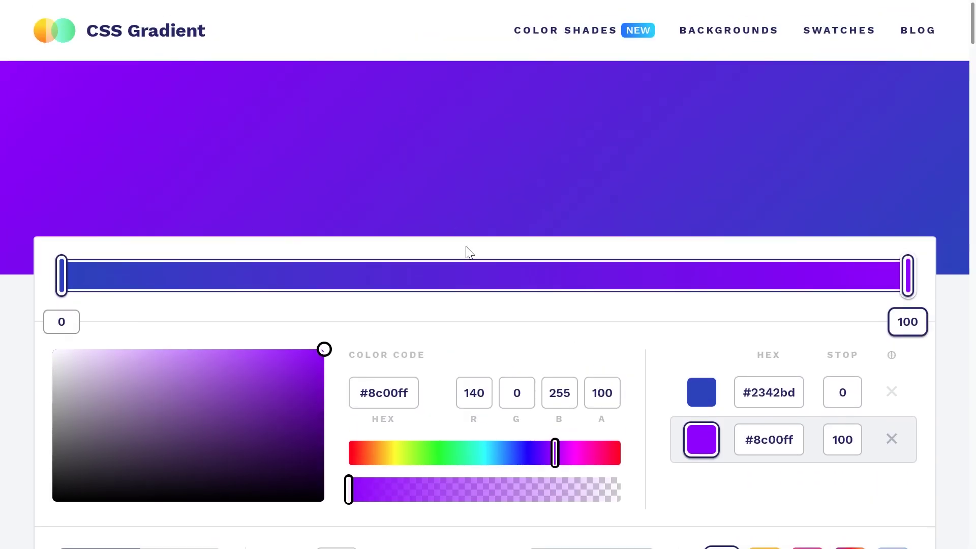
scroll(557, 282, "down", 4)
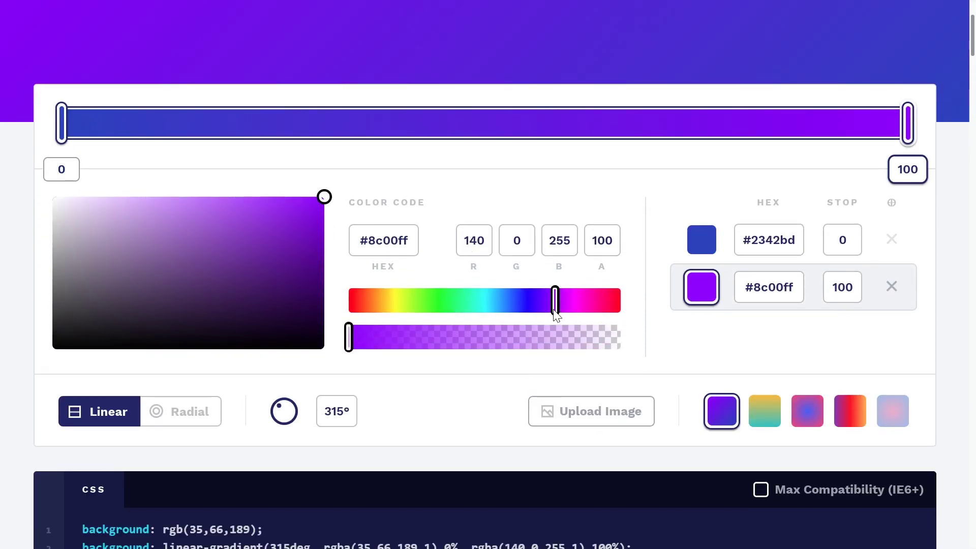
left_click_drag(553, 311, 505, 311)
scroll(361, 323, "down", 3)
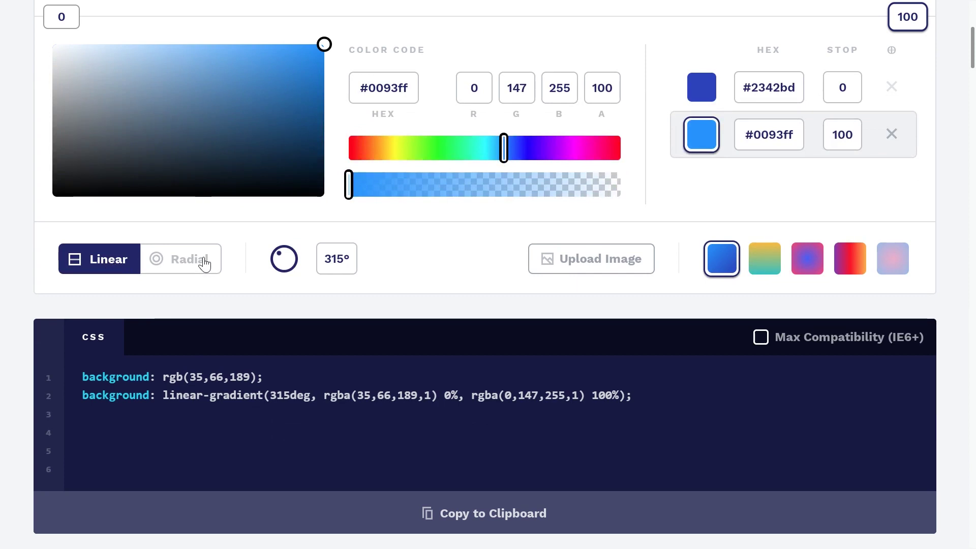
left_click_drag(295, 265, 279, 273)
scroll(598, 363, "down", 3)
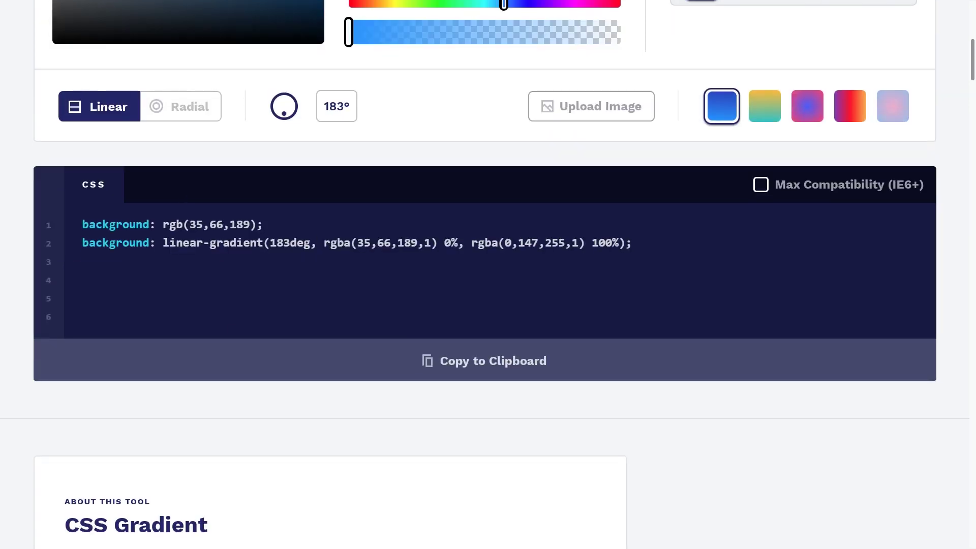
- Copy the gradient CSS, then set the widget Width to Inline (auto) and Position to Absolute
left_click(741, 366)
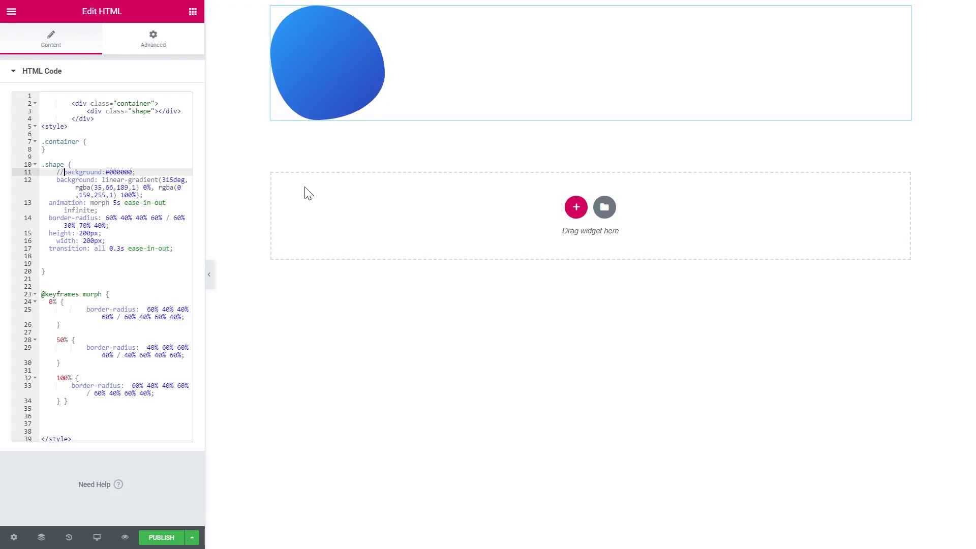
left_click(156, 43)
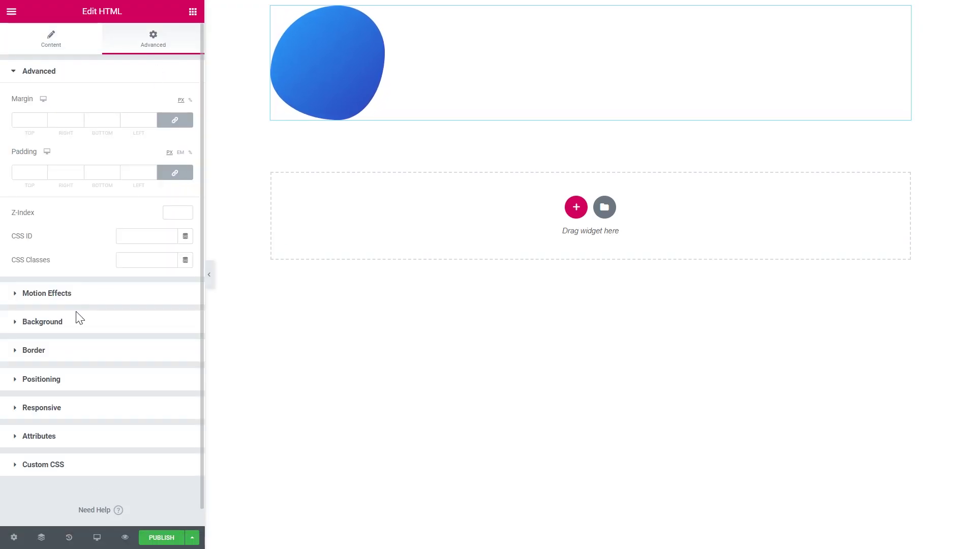
left_click(62, 381)
left_click(172, 216)
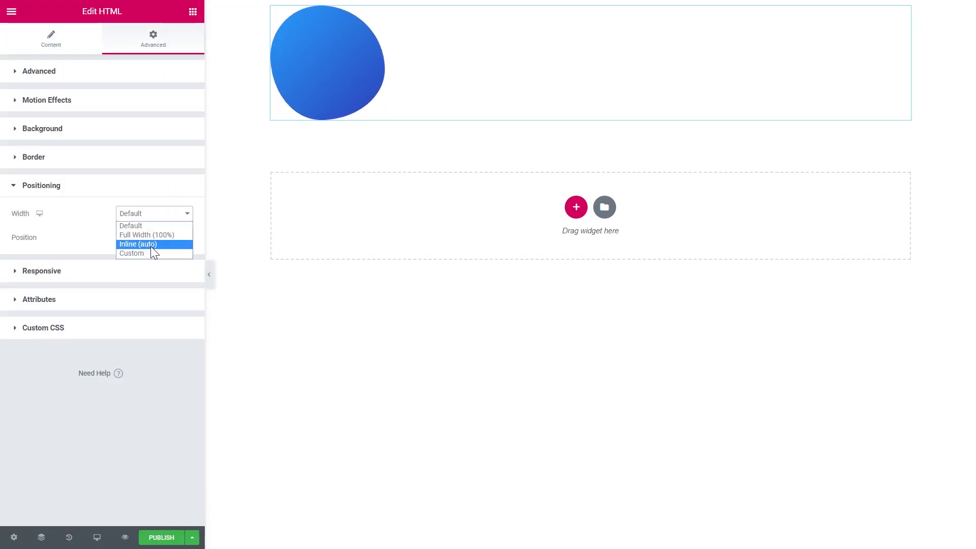
left_click(135, 244)
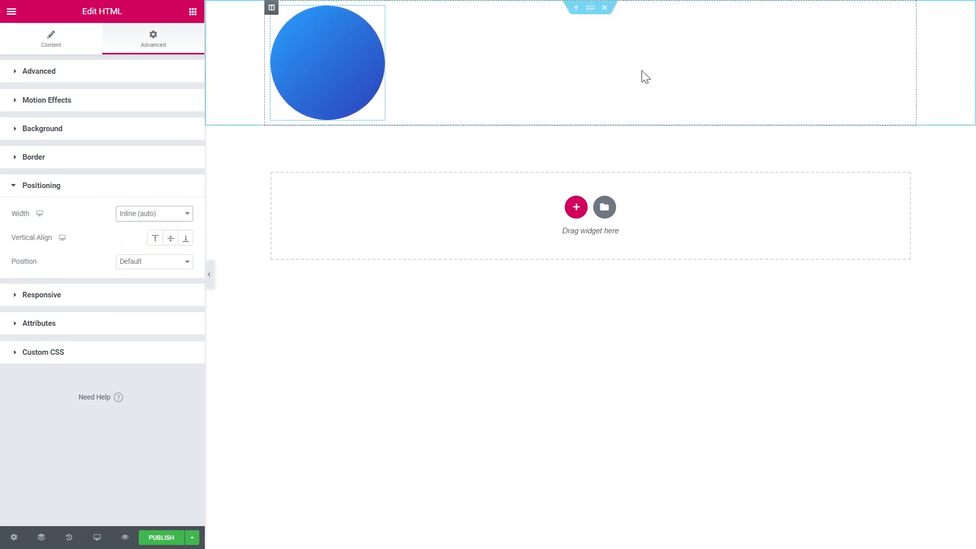
left_click(132, 263)
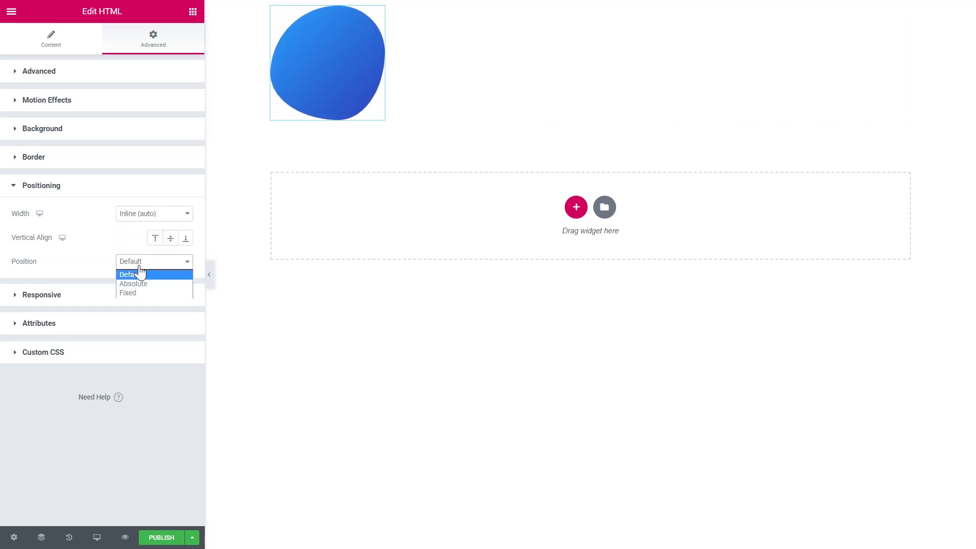
left_click(158, 285)
- Adjust both offsets to place the blob below the drop section toward the page centre
left_click_drag(84, 362, 96, 362)
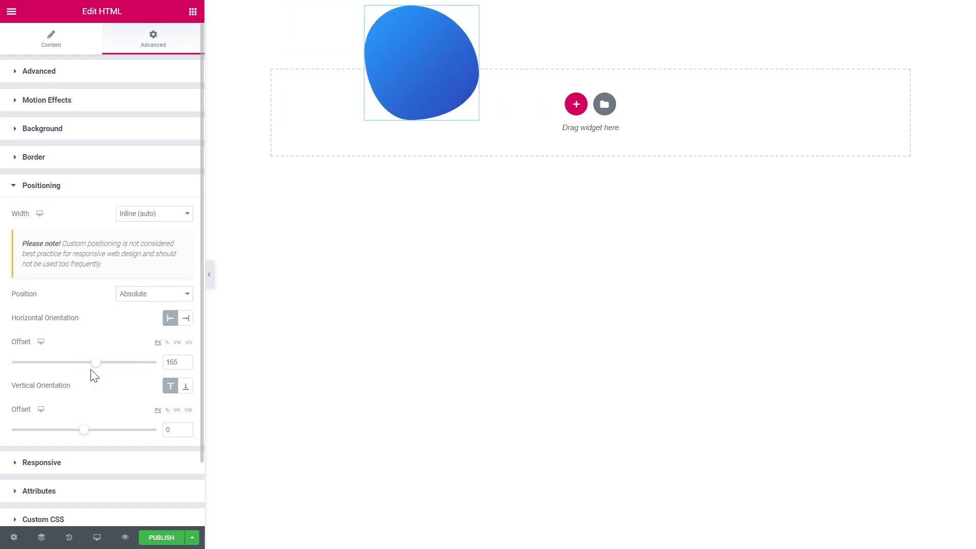
mouse_move(84, 429)
left_mouse_down()
mouse_move(117, 432)
mouse_move(102, 430)
left_mouse_up()
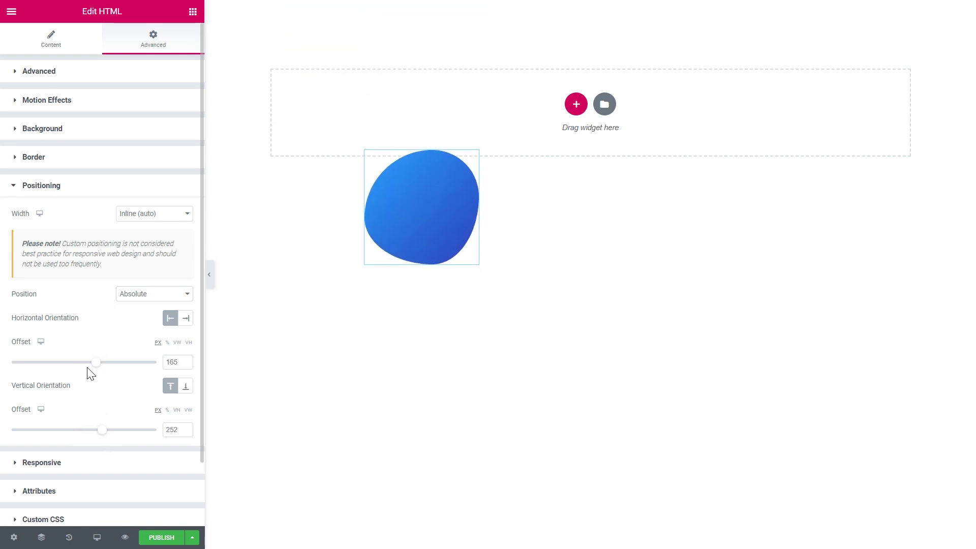
mouse_move(92, 372)
left_mouse_down()
mouse_move(132, 376)
mouse_move(115, 414)
mouse_move(88, 432)
mouse_move(110, 430)
left_mouse_up()
- Set the blob's width and height to 300px and edit its animation duration on line 13
left_click(53, 42)
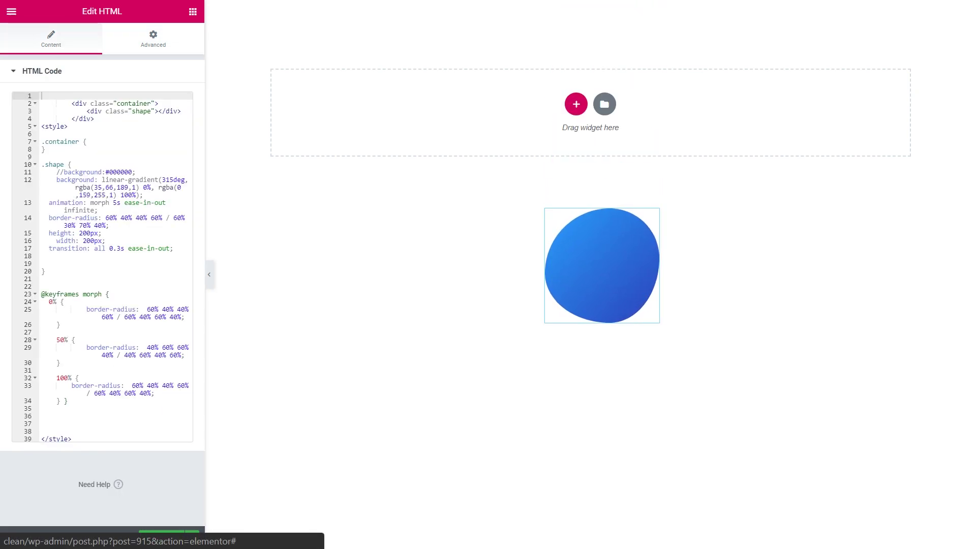
left_click(57, 241)
key("BackSpace")
key("BackSpace")
key("Return")
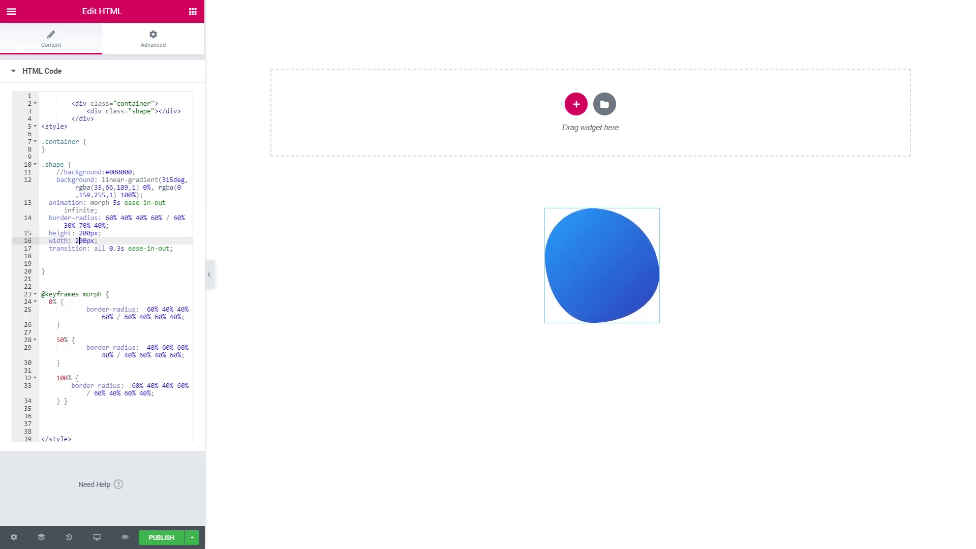
key("BackSpace")
type("3")
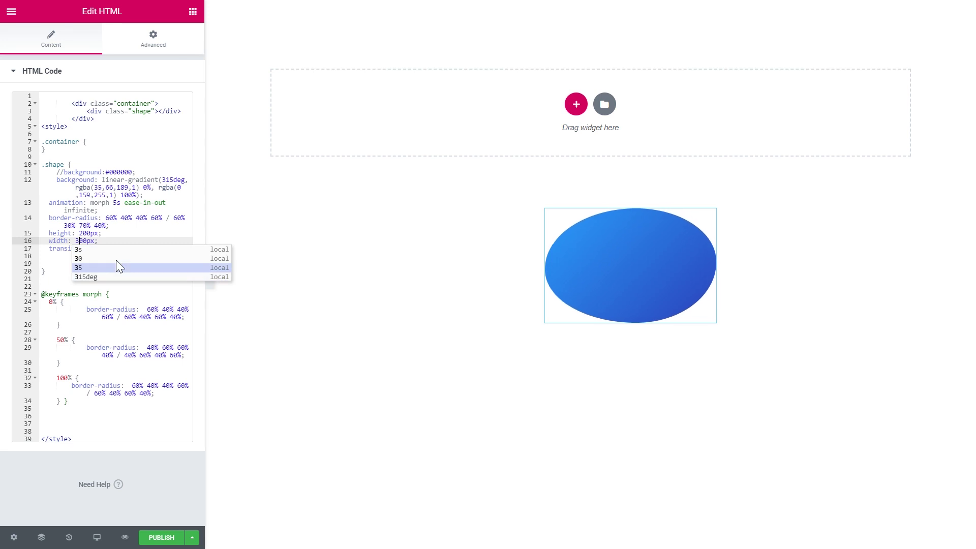
key("Escape")
key("Up")
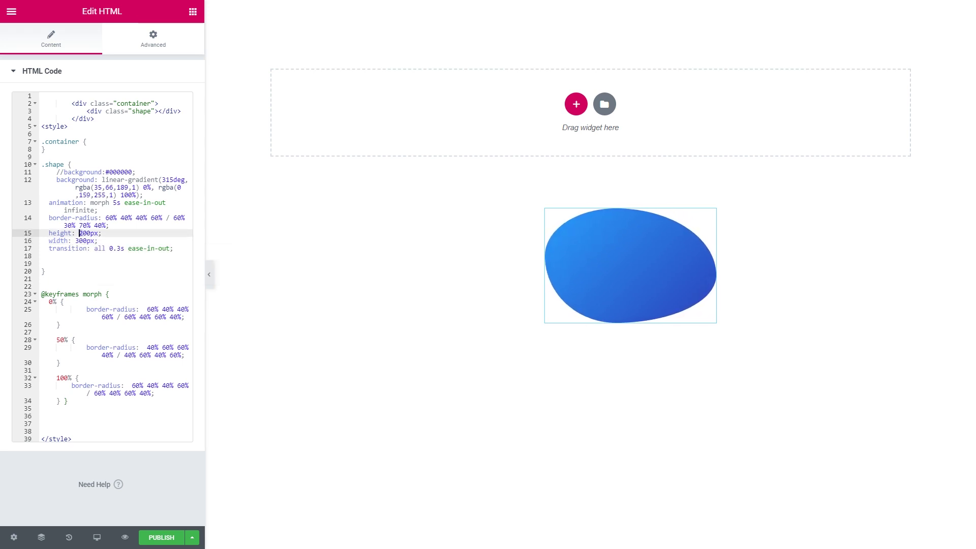
key("Delete")
type("3")
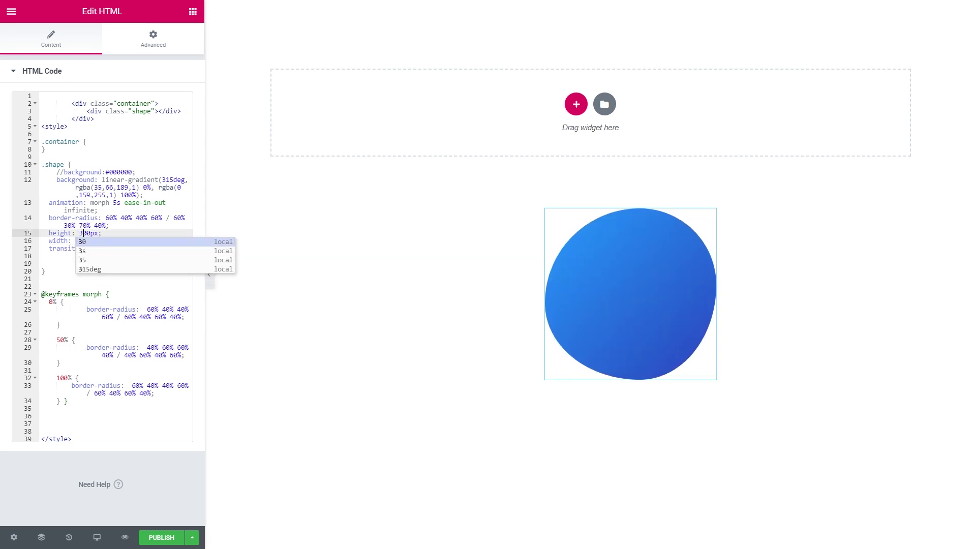
left_click(57, 332)
mouse_move(682, 330)
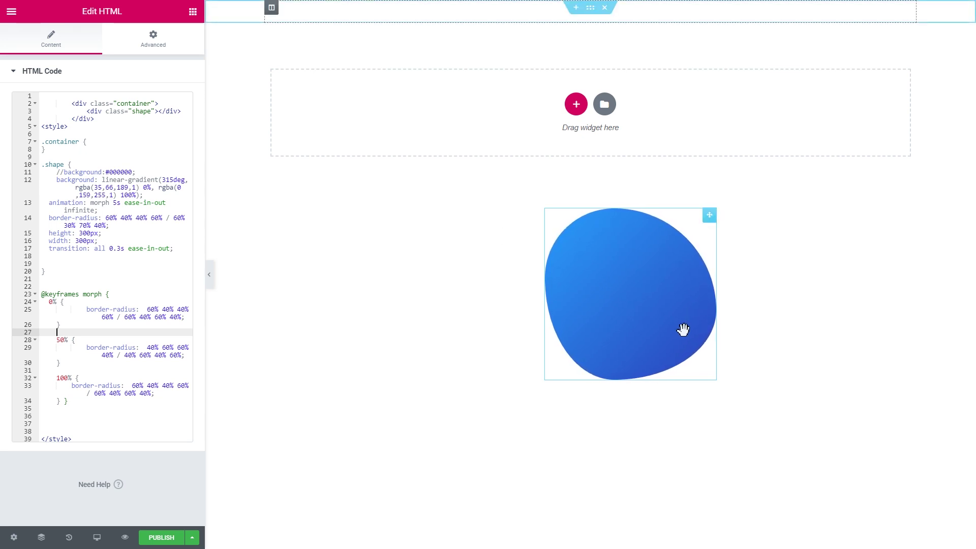
left_click(118, 202)
key("BackSpace")
type("10")
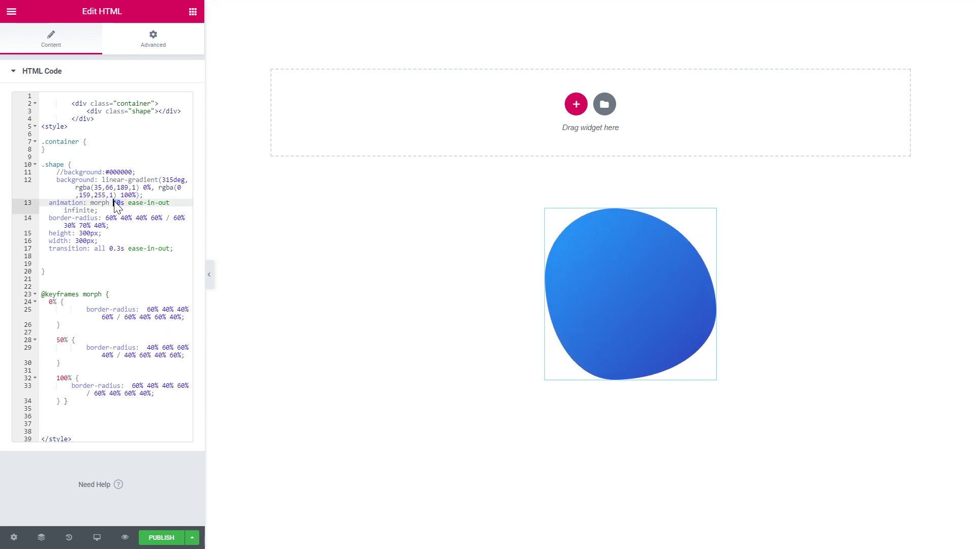
type("5")
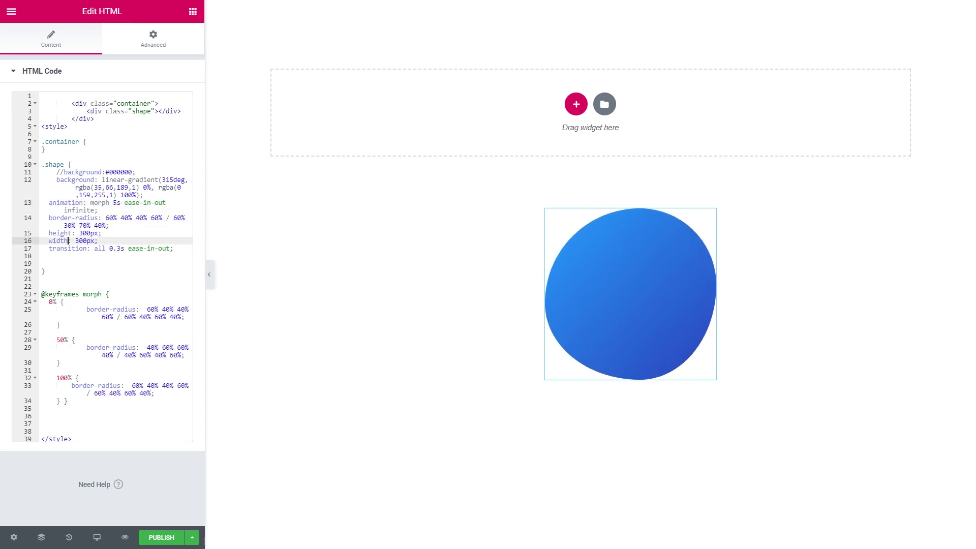
- Copy the shape div line and paste it as a second shape div
left_click_drag(181, 111, 87, 111)
key("ctrl+c")
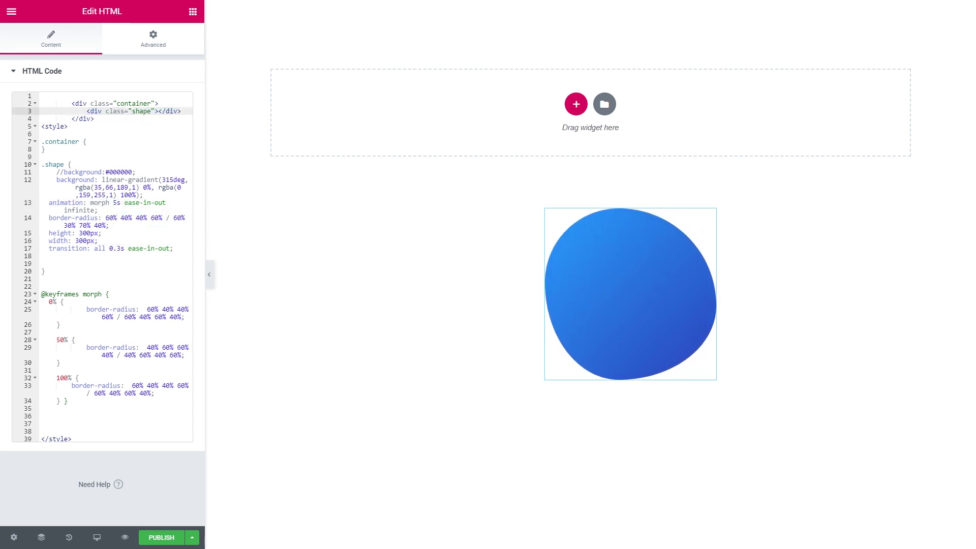
key("End")
key("Return")
key("ctrl+v")
- Paste a third shape div and rename the second and third divs' classes to shape2 and shape3
key("Return")
key("ctrl+v")
left_click(147, 118)
left_click(151, 119)
type("2")
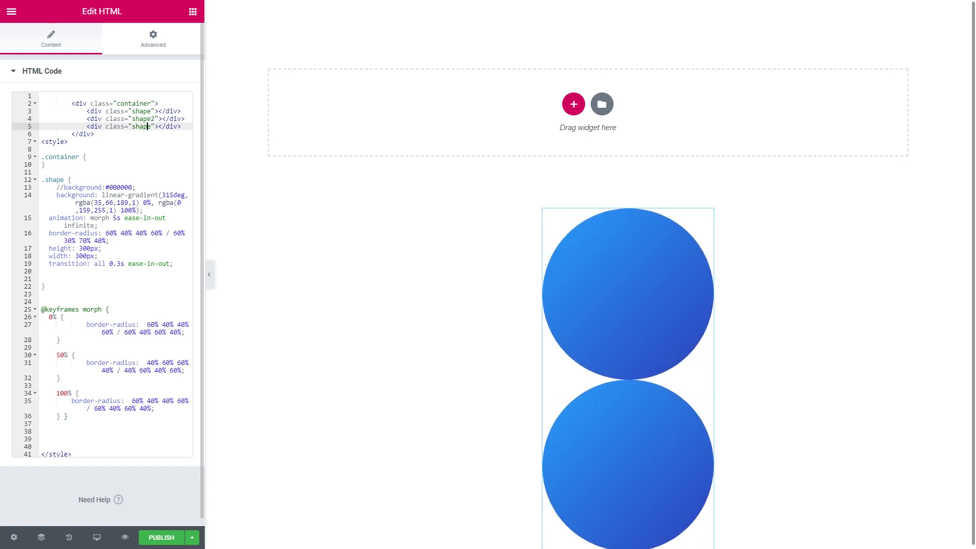
key("Right")
type("3")
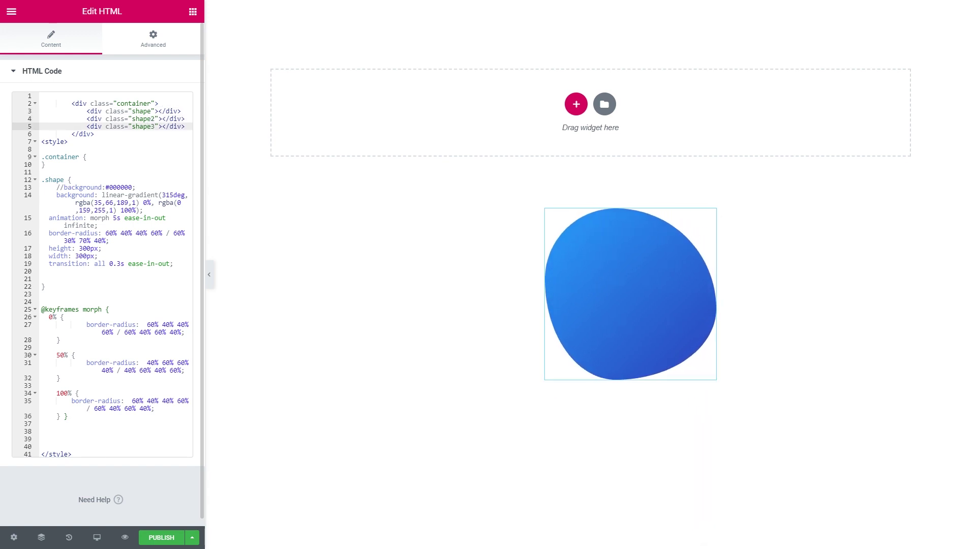
- Copy the whole .shape style rule and delete the empty .container rule
left_click(42, 179)
left_click_drag(46, 286, 41, 180)
key("ctrl+c")
left_click(81, 294)
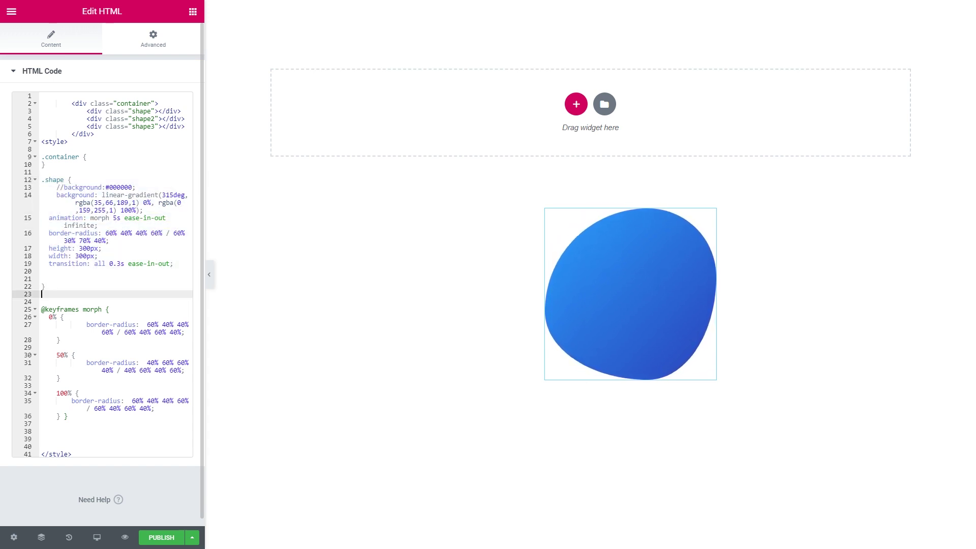
key("Return")
key("Return")
key("Return")
key("Return")
key("Up")
key("Up")
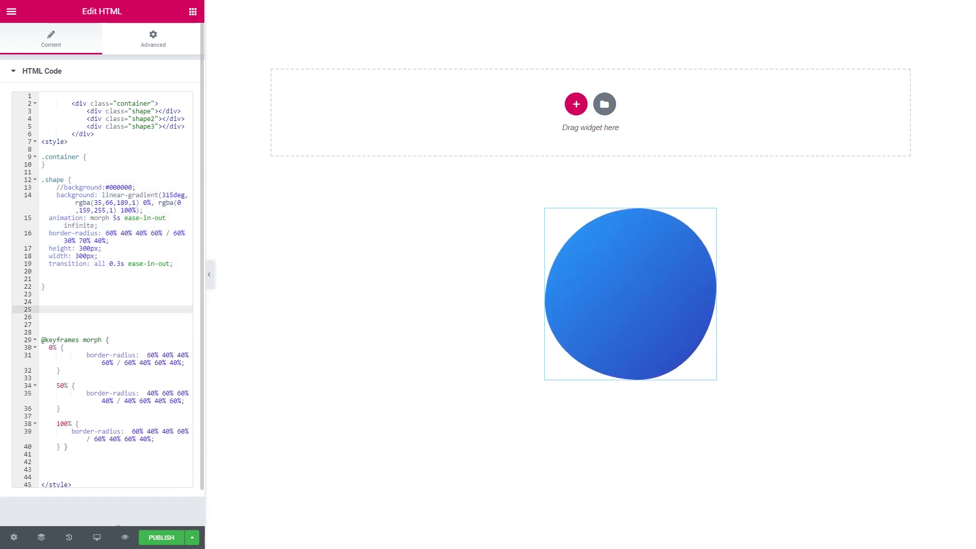
left_click_drag(46, 164, 42, 149)
key("BackSpace")
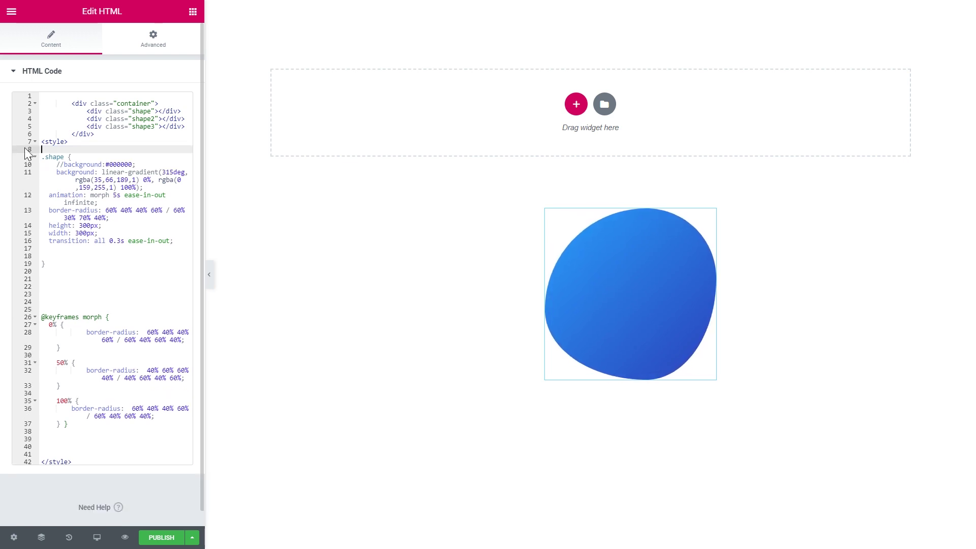
- Paste two copies of the .shape rule and rename them .shape2 and .shape3
left_click(76, 287)
key("ctrl+v")
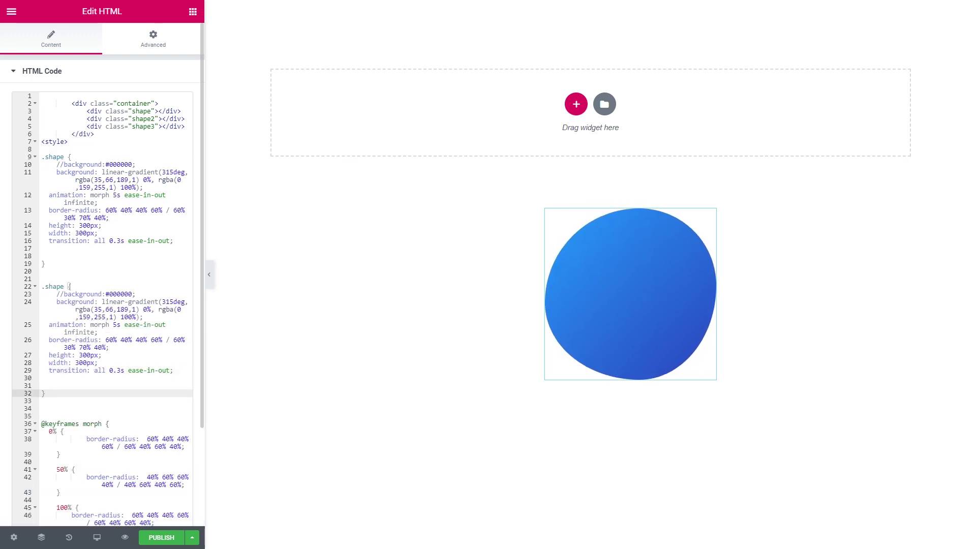
left_click(60, 286)
type("2")
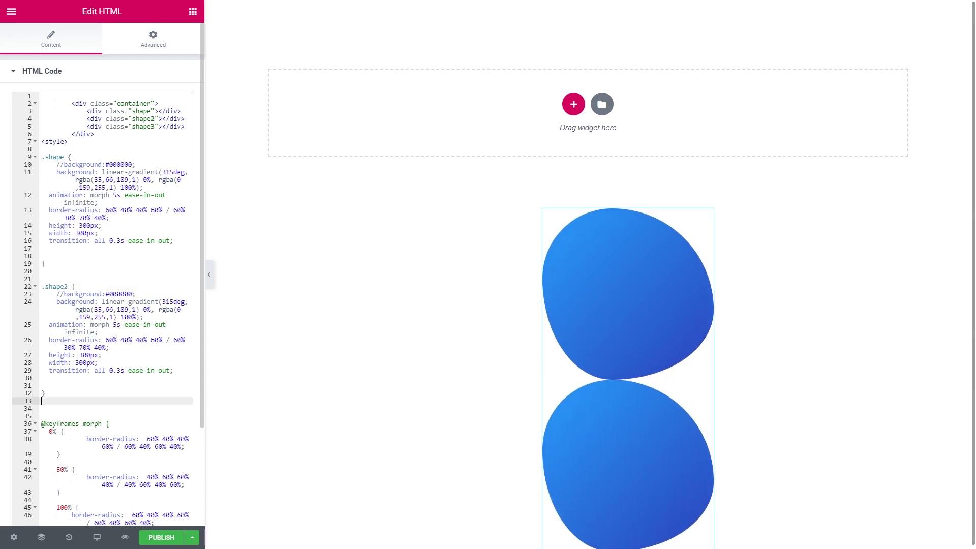
key("Return")
key("Return")
key("ctrl+v")
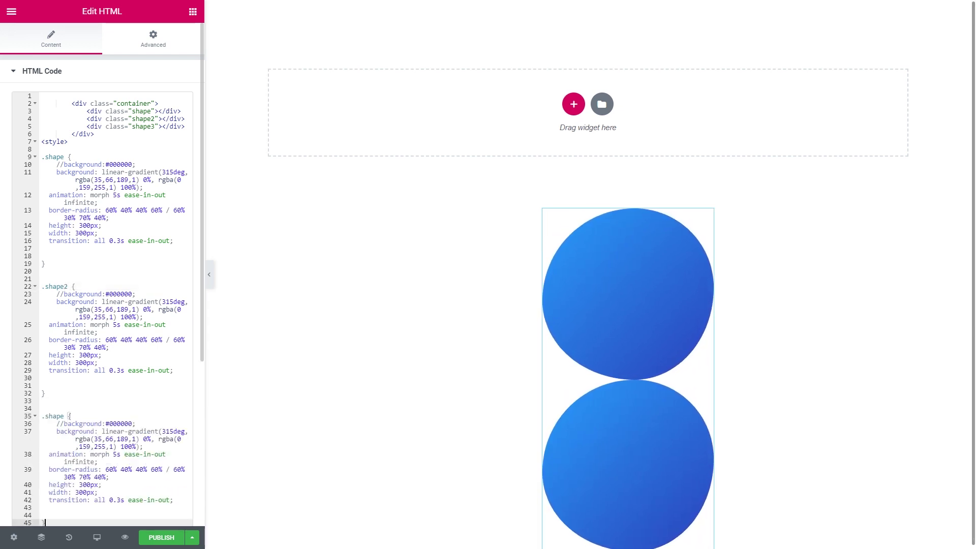
left_click(64, 415)
type("3")
scroll(666, 188, "down", 2)
scroll(666, 188, "down", 2)
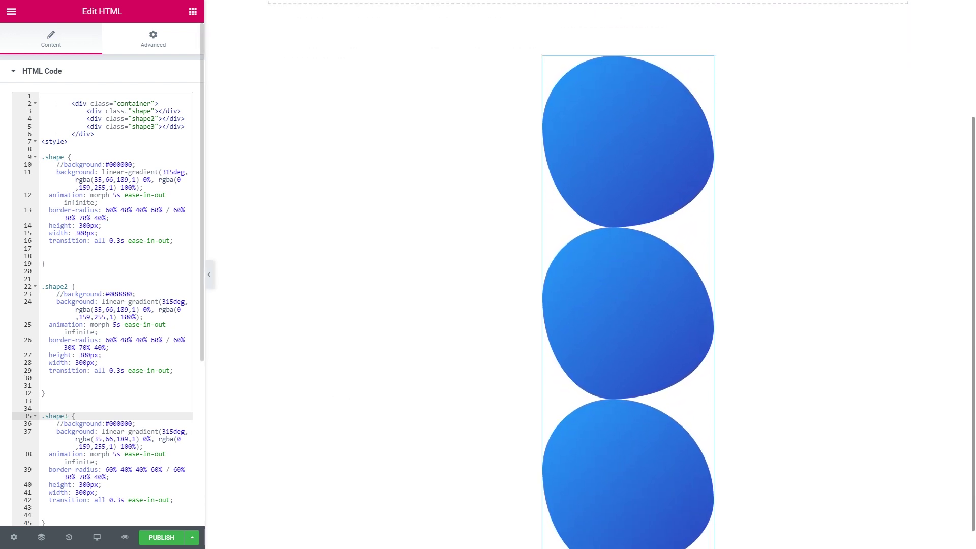
- Give shape2 position:absolute, opacity:50%, a 2s morph duration and a 0.8s transition
key("Up")
key("Up")
key("Up")
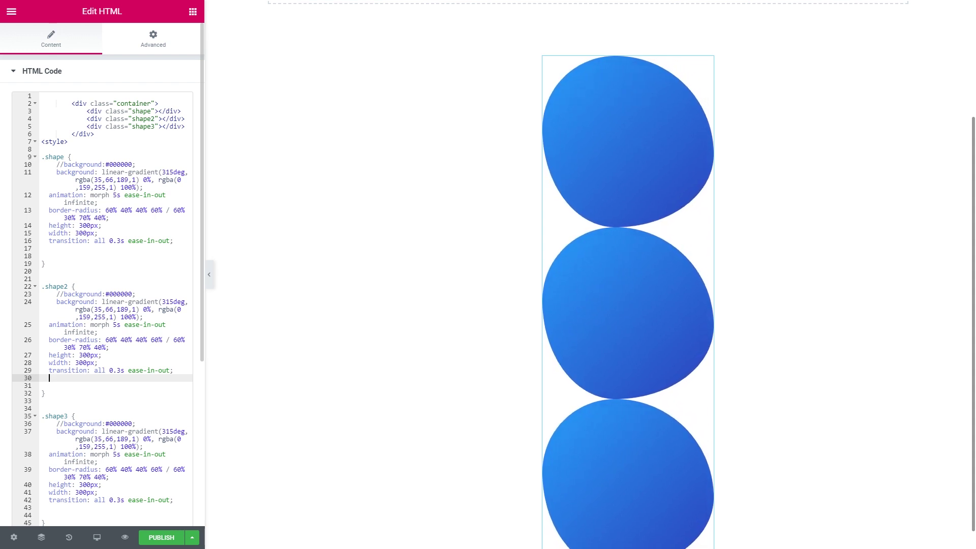
type("po")
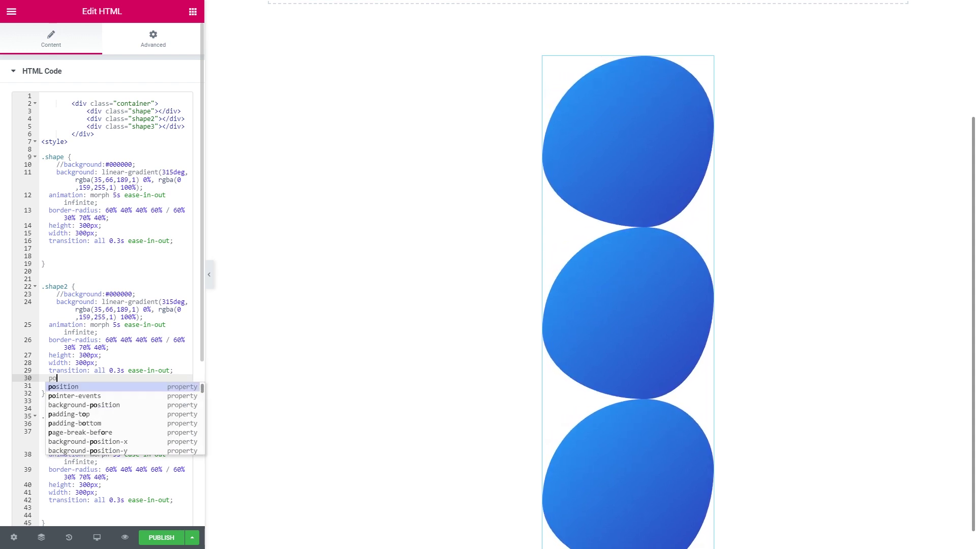
type("sition:absolute;")
key("Return")
type("opacity")
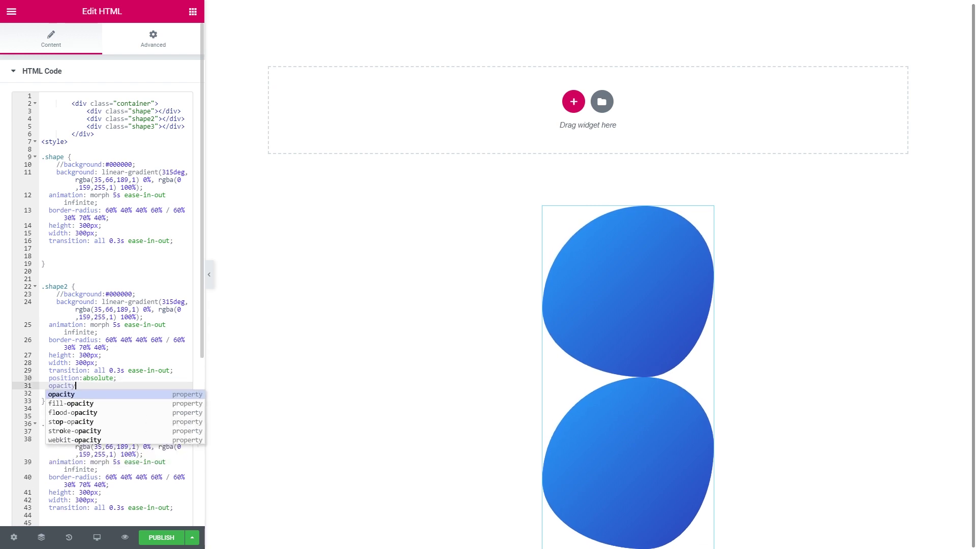
type(":50%;")
left_click(117, 325)
key("BackSpace")
type("2")
left_click(118, 370)
key("BackSpace")
type("8")
- Copy shape2's position and opacity rules into shape3, with opacity 30% and a 3s animation
left_click(80, 378)
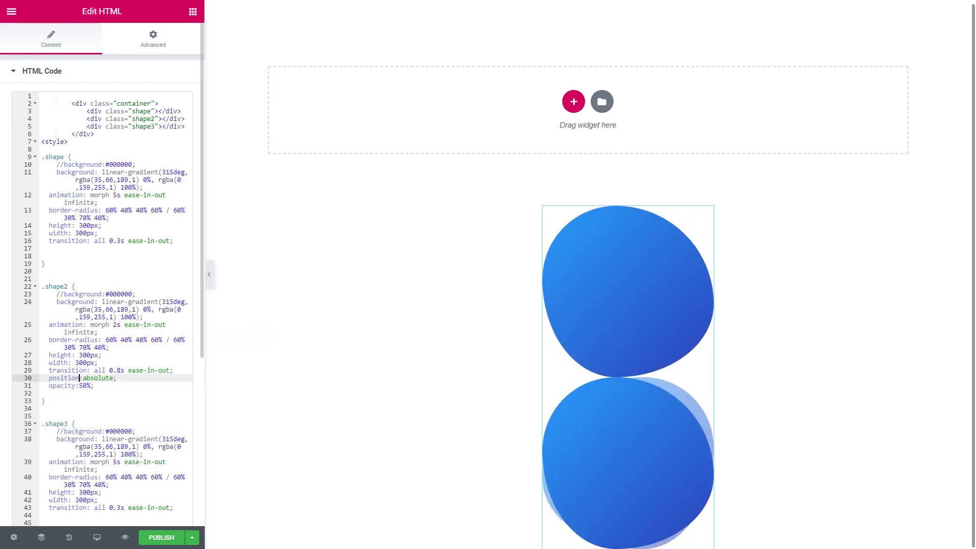
left_click_drag(95, 386, 51, 377)
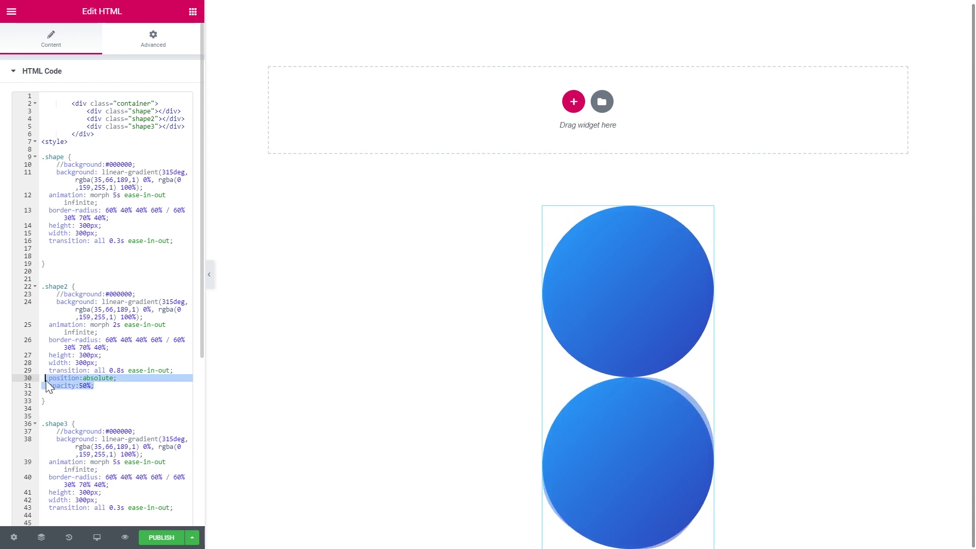
key("ctrl+c")
scroll(102, 305, "down", 3)
left_click(51, 430)
key("ctrl+v")
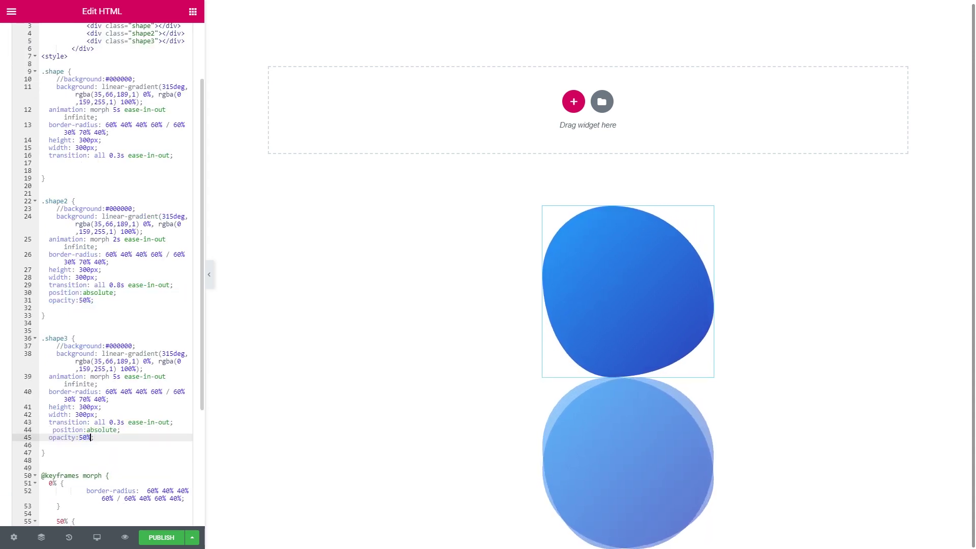
key("BackSpace")
type("3")
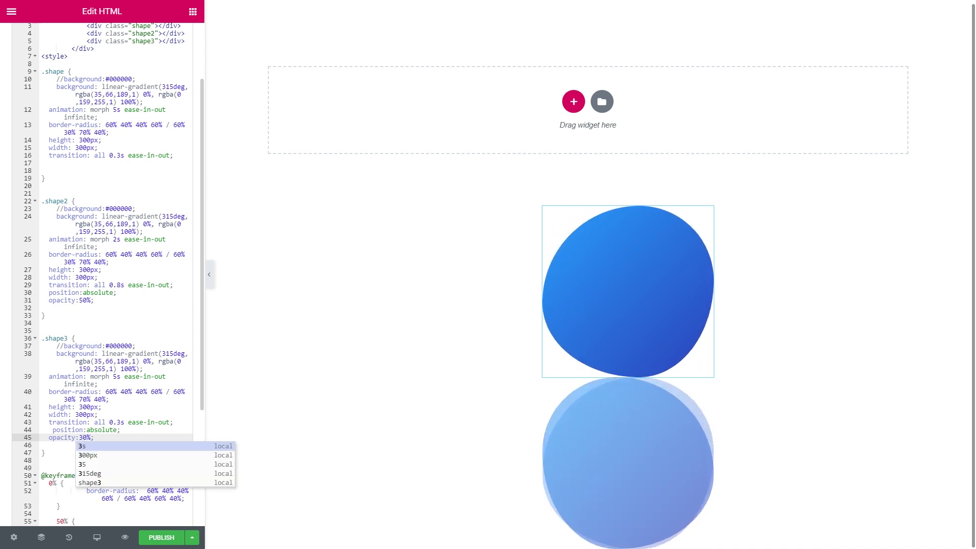
left_click(116, 377)
key("BackSpace")
type("3")
left_click(75, 385)
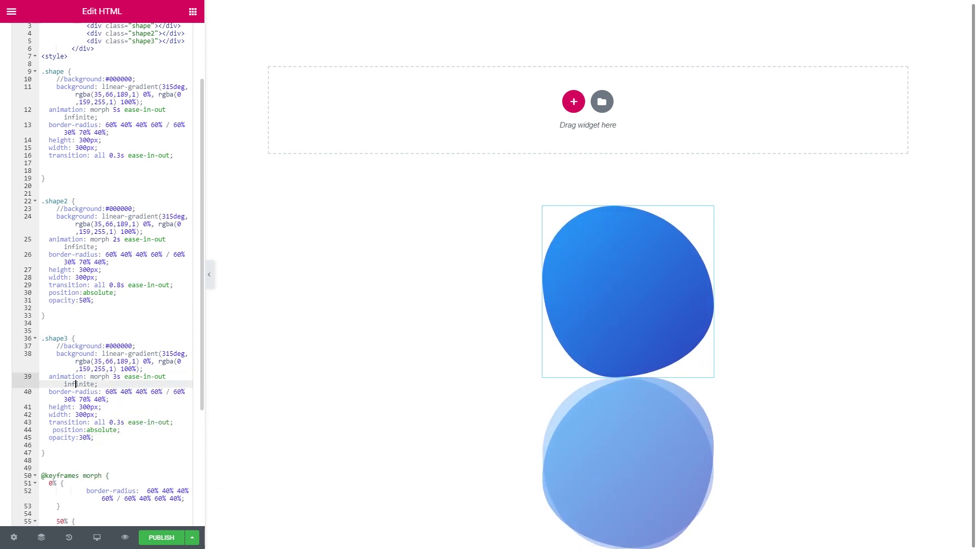
- Add transform:translateY(-300px) to both shape3 and shape2
left_click(94, 438)
key("Return")
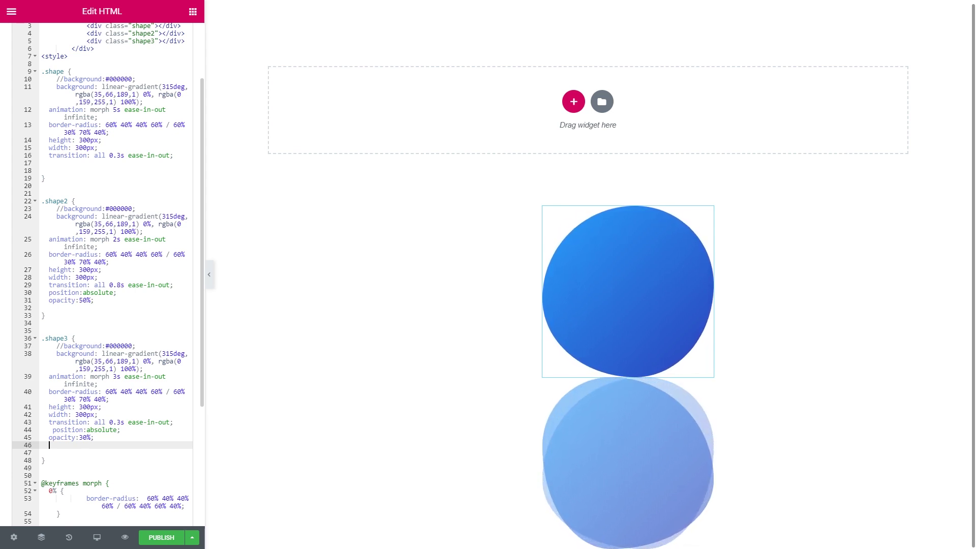
type("transform:")
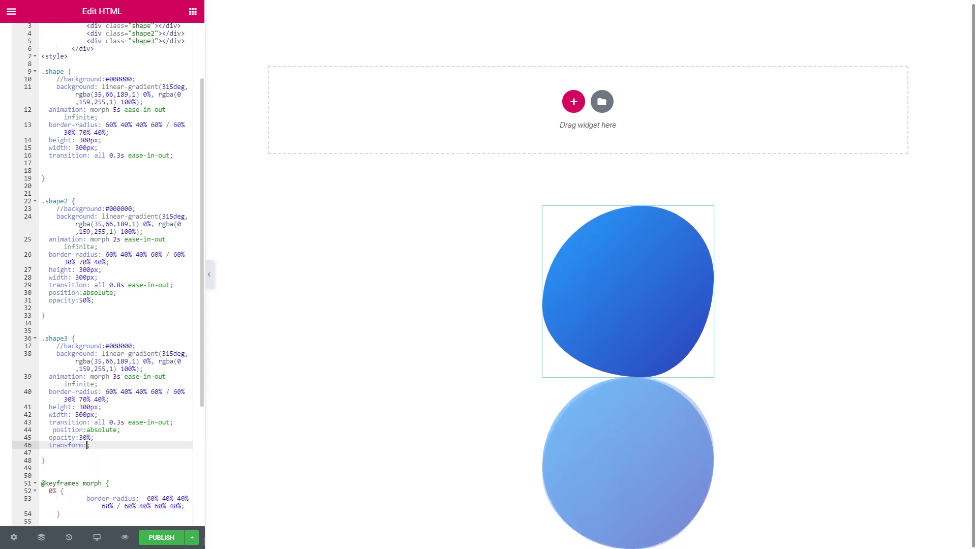
type("translateY(-300px")
key("shift+Home")
key("ctrl+c")
key("Up")
key("Up")
key("Up")
key("ctrl+v")
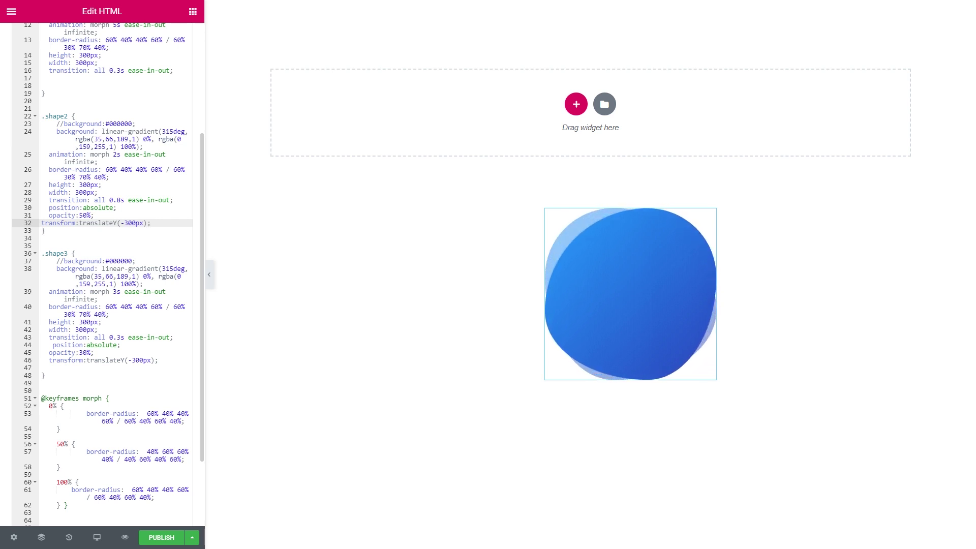
- Install the Make blob, Blobs and Unsplash plugins from their Figma Community pages
scroll(101, 274, "down", 3)
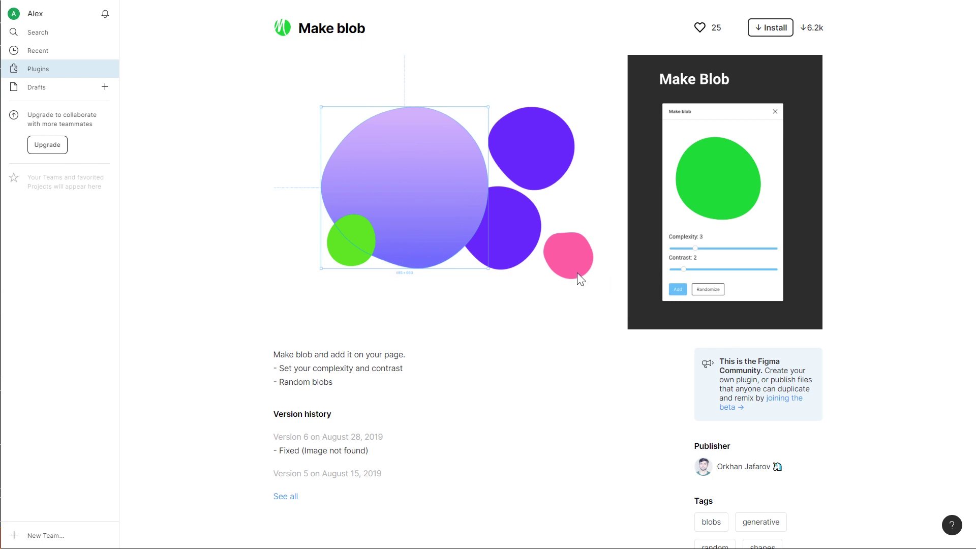
left_click(769, 32)
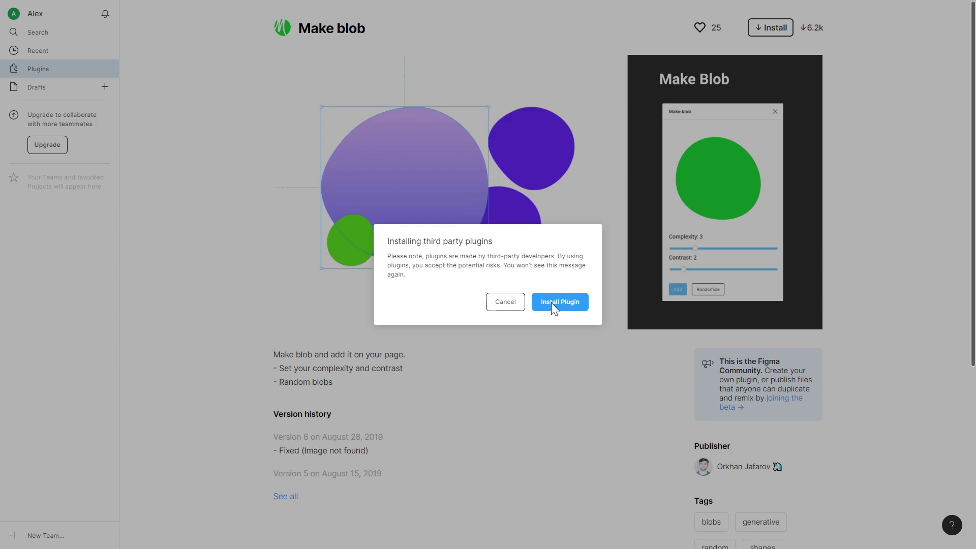
left_click(555, 307)
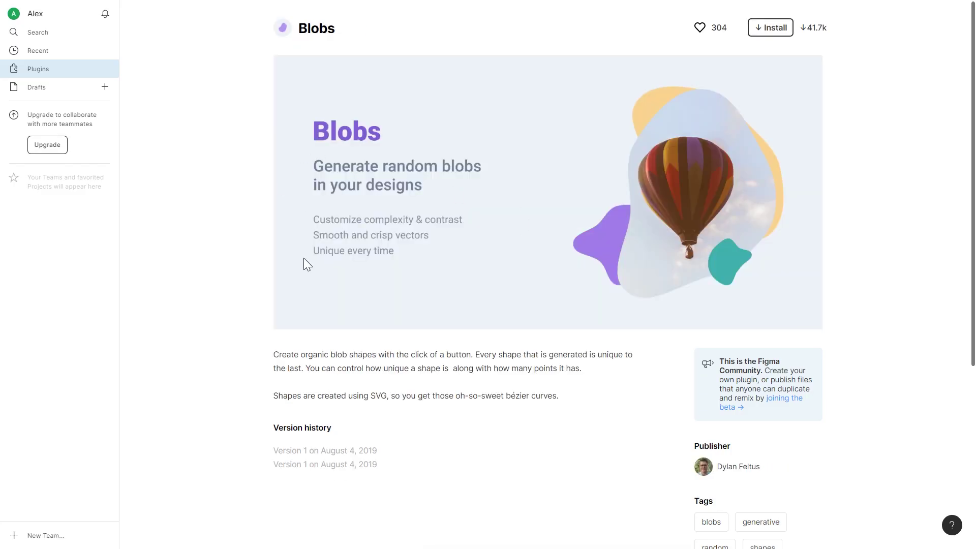
left_click(767, 30)
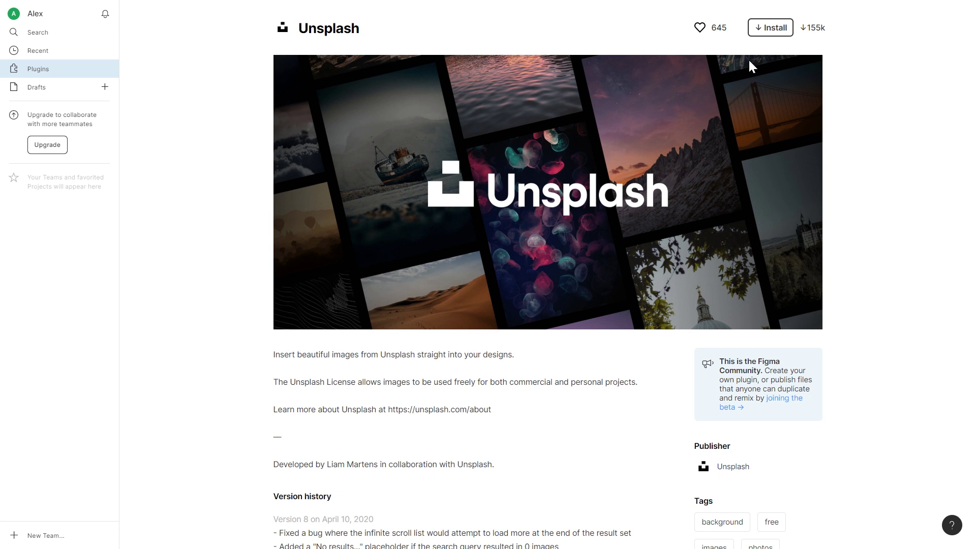
left_click(776, 28)
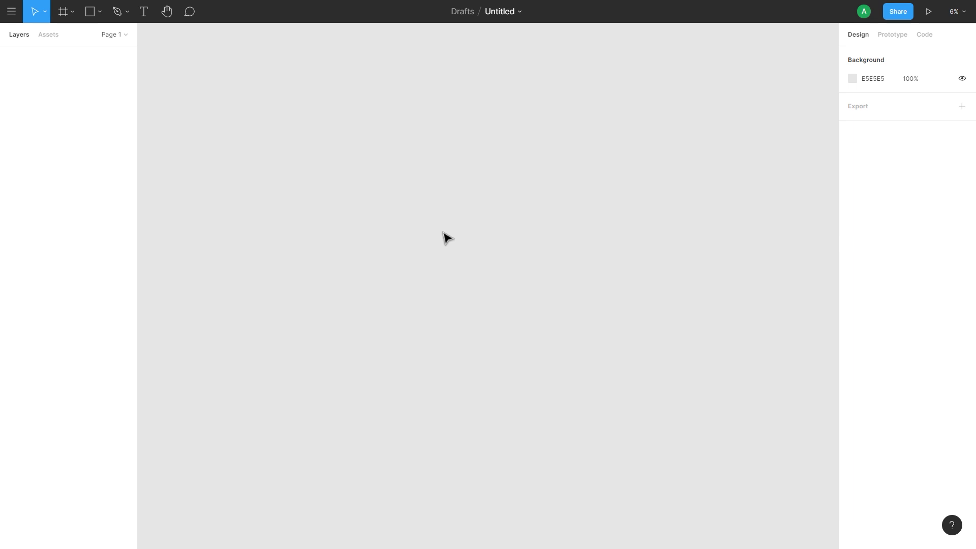
- Launch the Unsplash plugin and search its photos for 'office people'
left_click(11, 11)
mouse_move(64, 194)
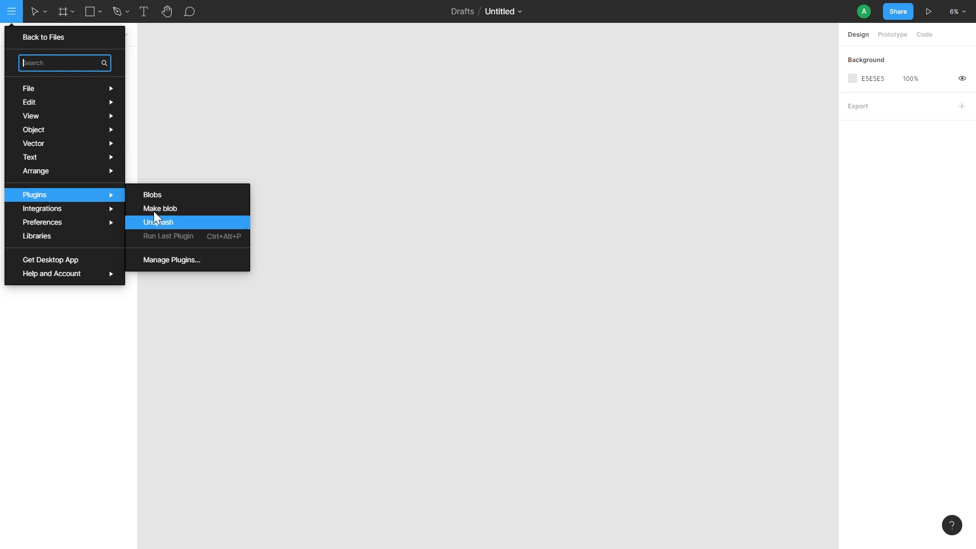
left_click(185, 222)
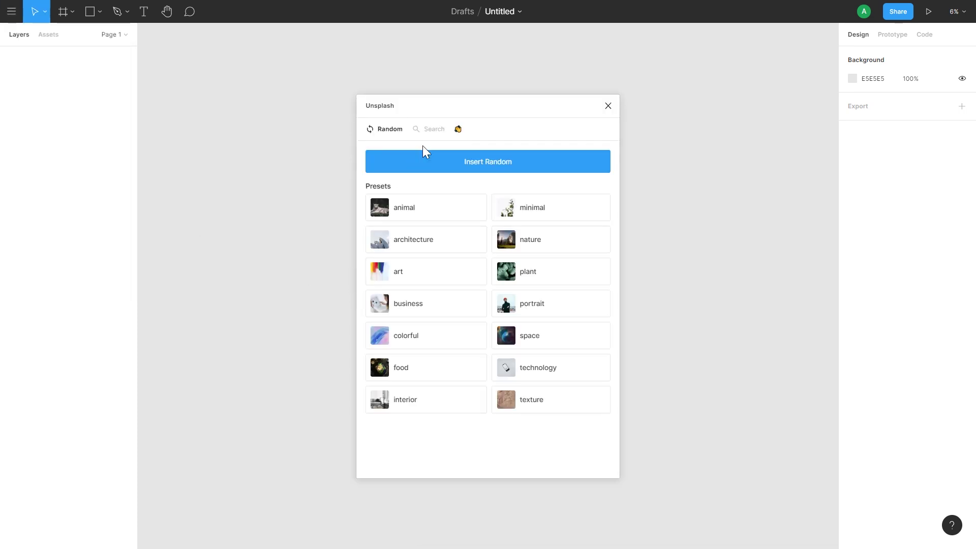
left_click(436, 133)
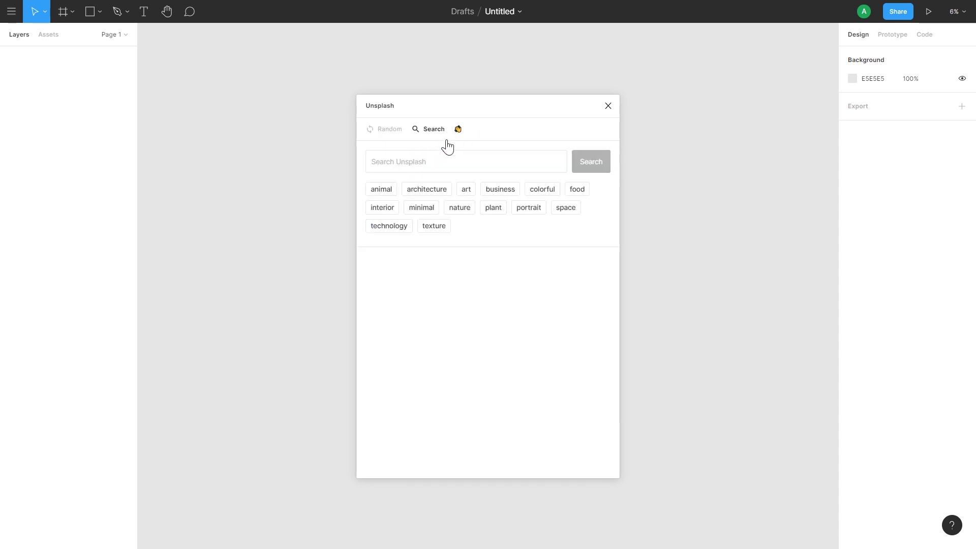
left_click(447, 161)
type("office people")
key("Return")
- Scroll the results and insert an office meeting photo onto the canvas
scroll(496, 290, "down", 3)
scroll(495, 290, "down", 3)
scroll(492, 293, "down", 3)
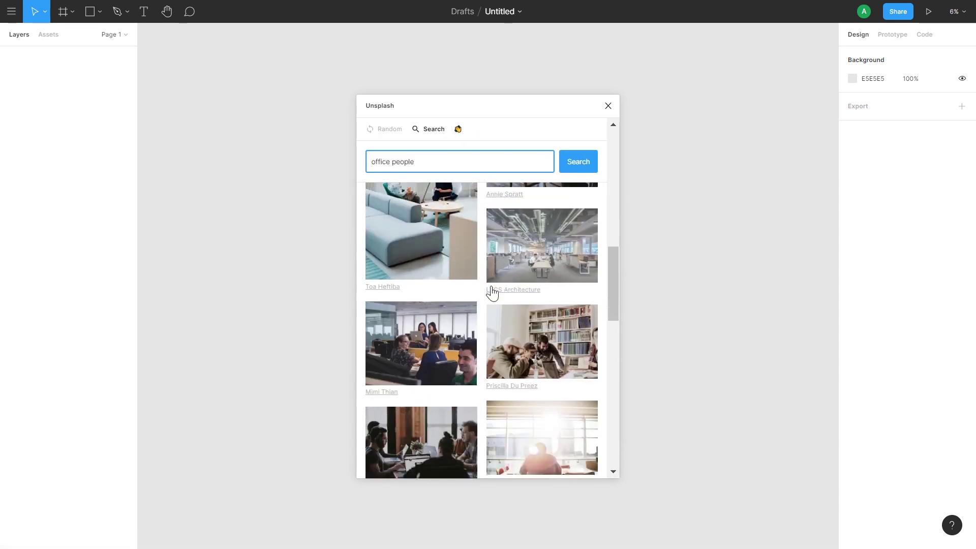
scroll(492, 294, "down", 3)
scroll(492, 293, "down", 3)
scroll(491, 294, "down", 3)
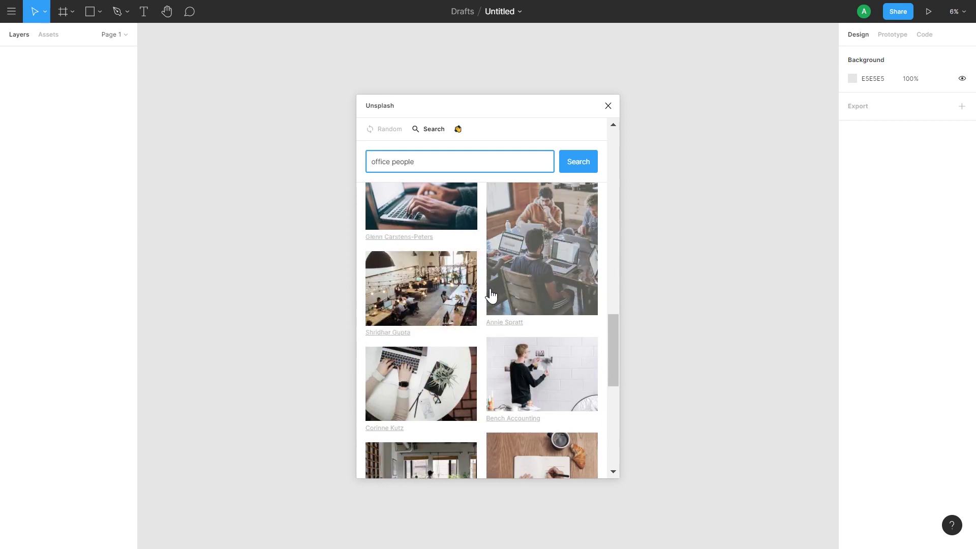
left_click(491, 295)
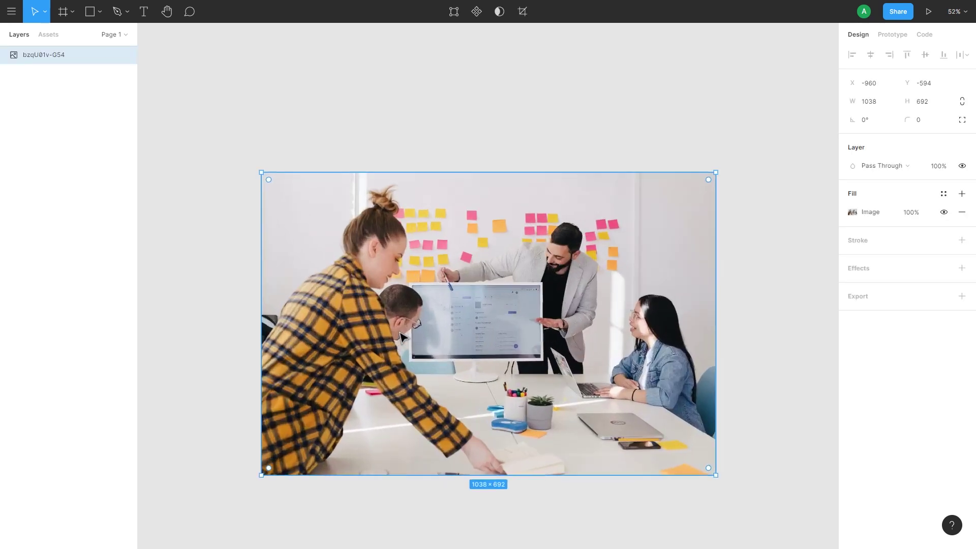
- Generate a new blob shape with the Blobs plugin, then close the plugin
left_click(11, 12)
mouse_move(65, 195)
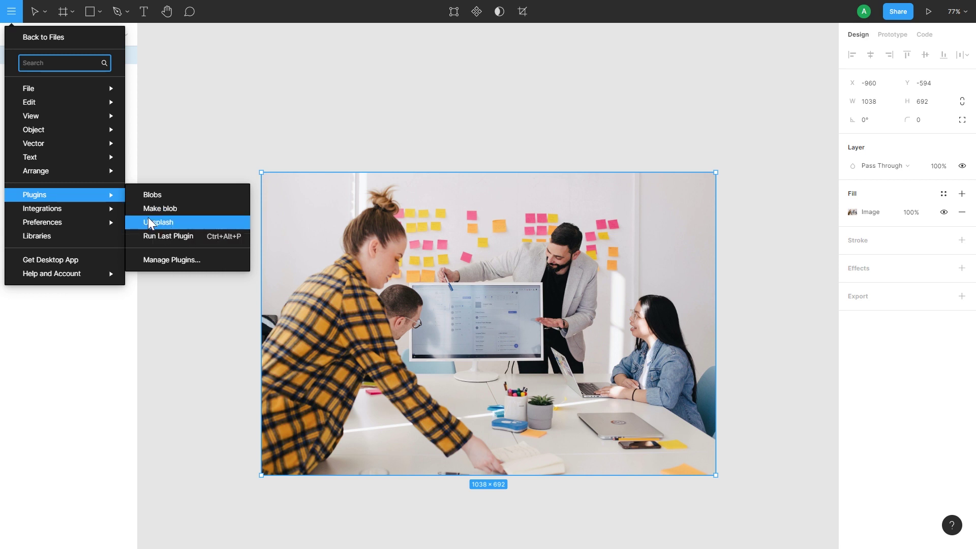
left_click(175, 197)
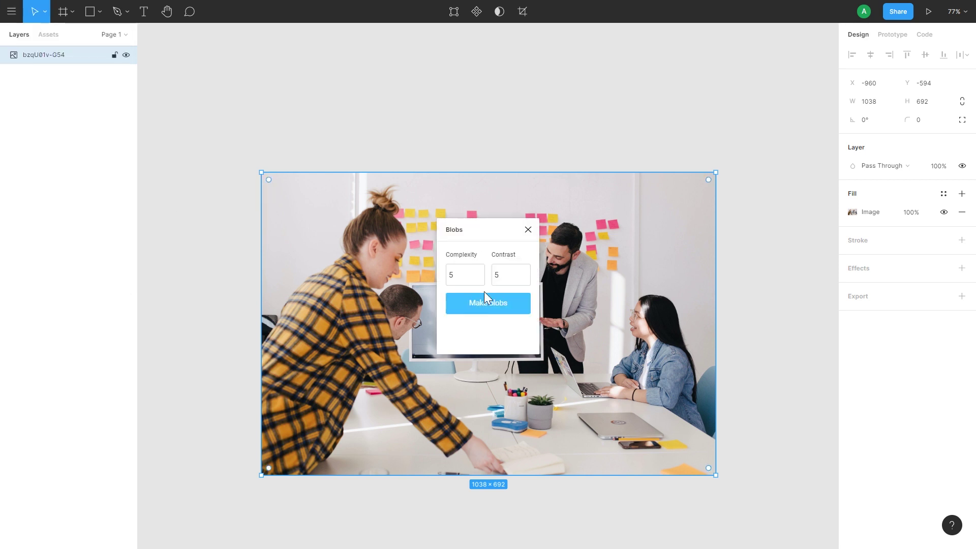
left_click_drag(484, 239, 819, 243)
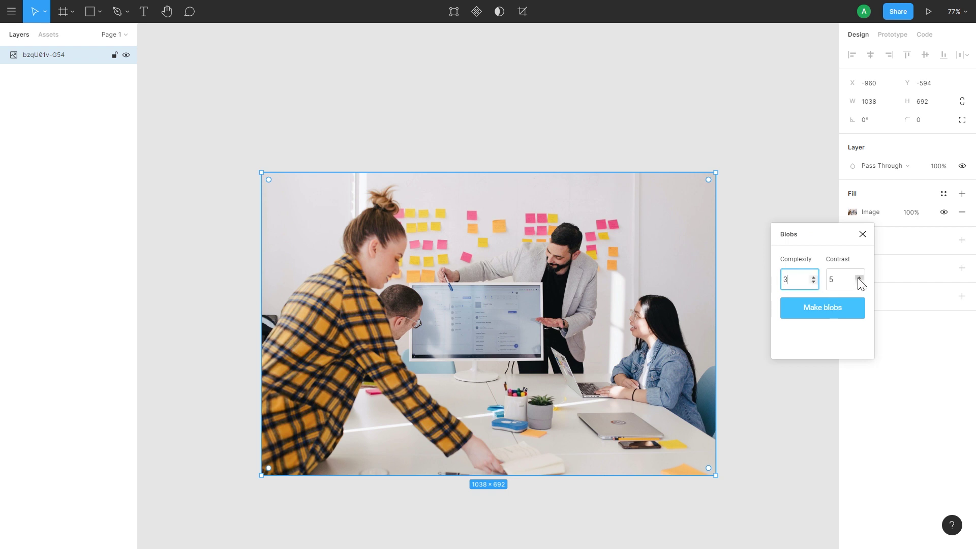
left_click(835, 310)
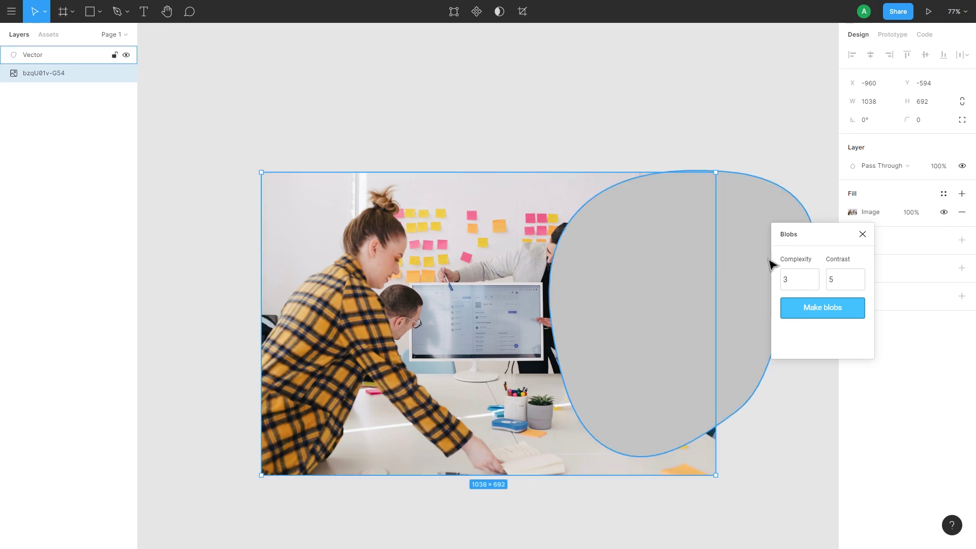
left_click(862, 235)
- Move and resize the blob so it sits centred over the office photo
left_click(762, 283)
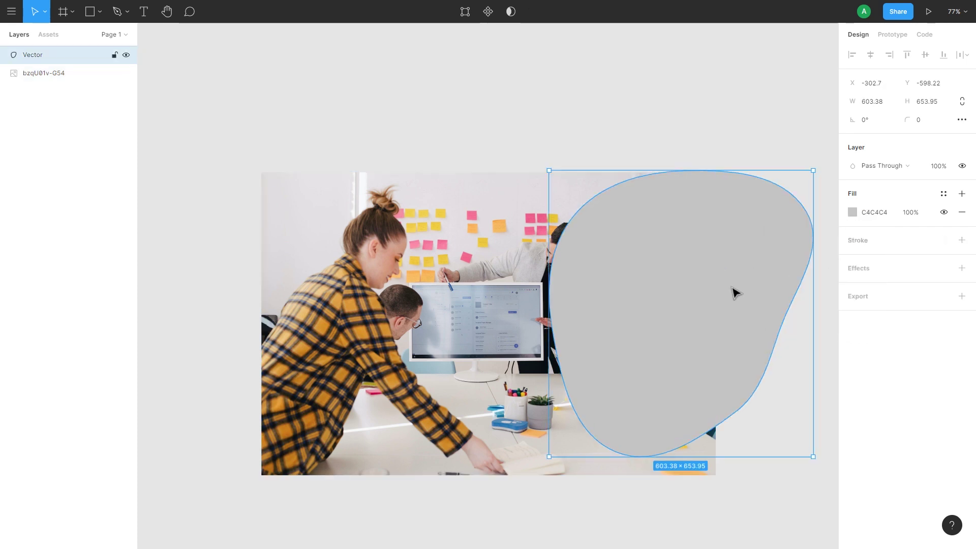
left_click_drag(730, 294, 591, 307)
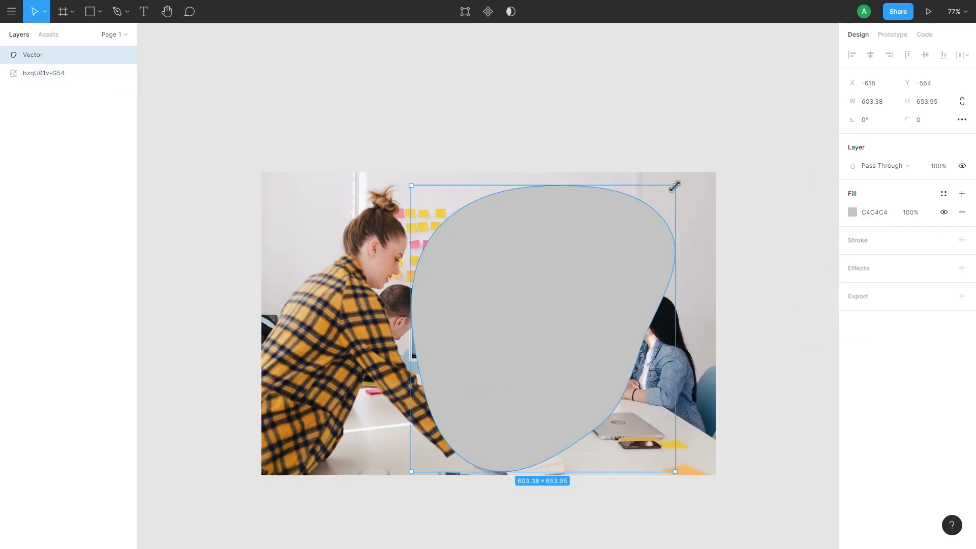
mouse_move(675, 186)
left_mouse_down()
mouse_move(725, 153)
mouse_move(731, 487)
mouse_move(638, 405)
left_mouse_up()
left_click_drag(662, 356, 606, 426)
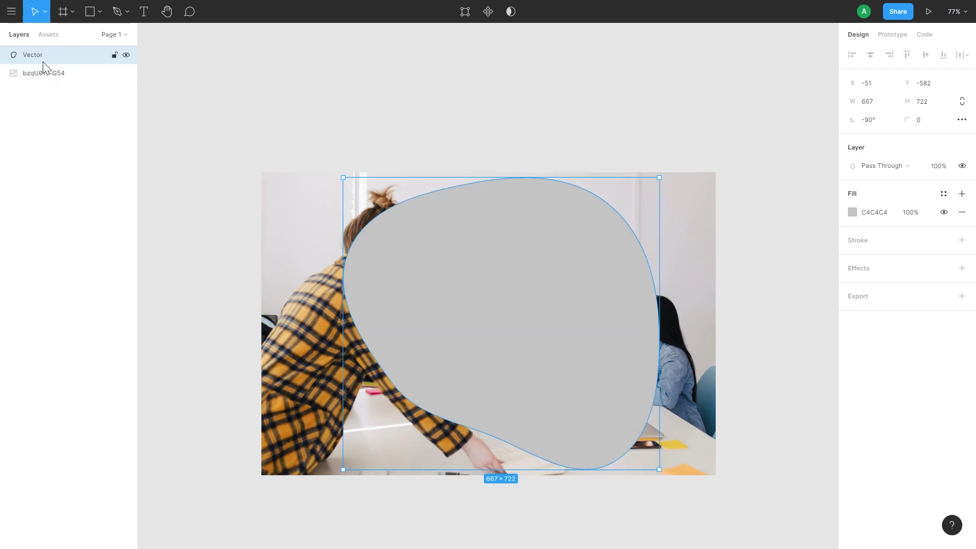
- Place the blob layer beneath the photo and use it as a mask
left_click_drag(51, 62, 55, 94)
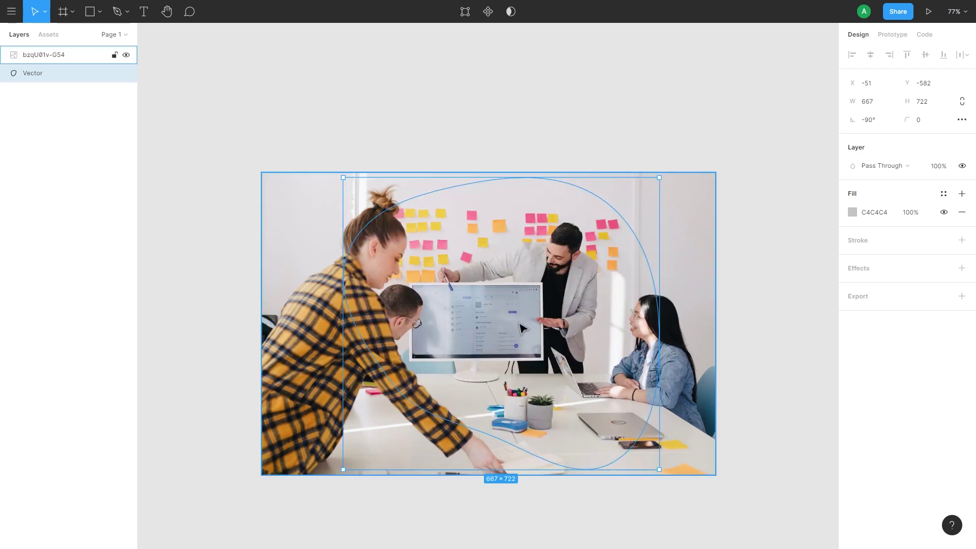
left_click(385, 137)
left_click_drag(307, 94, 654, 462)
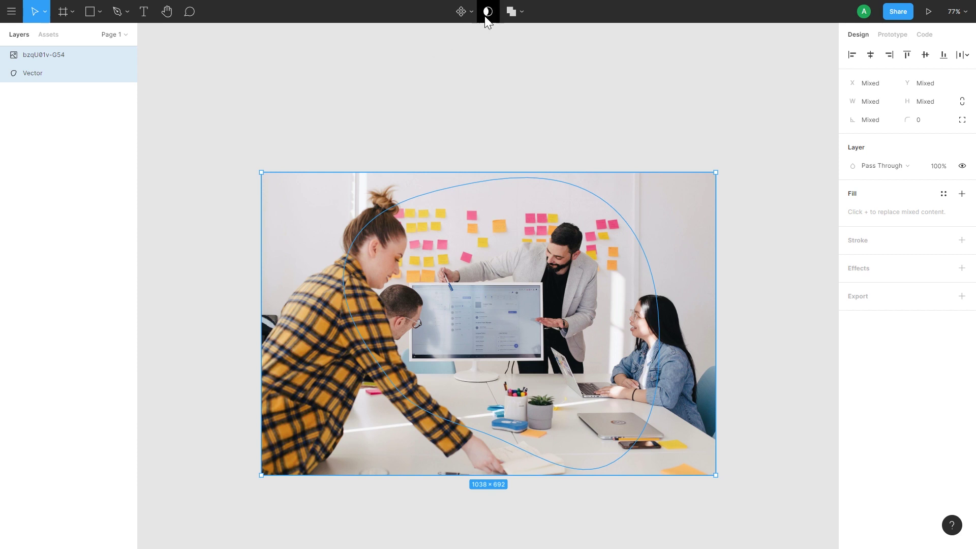
left_click(487, 12)
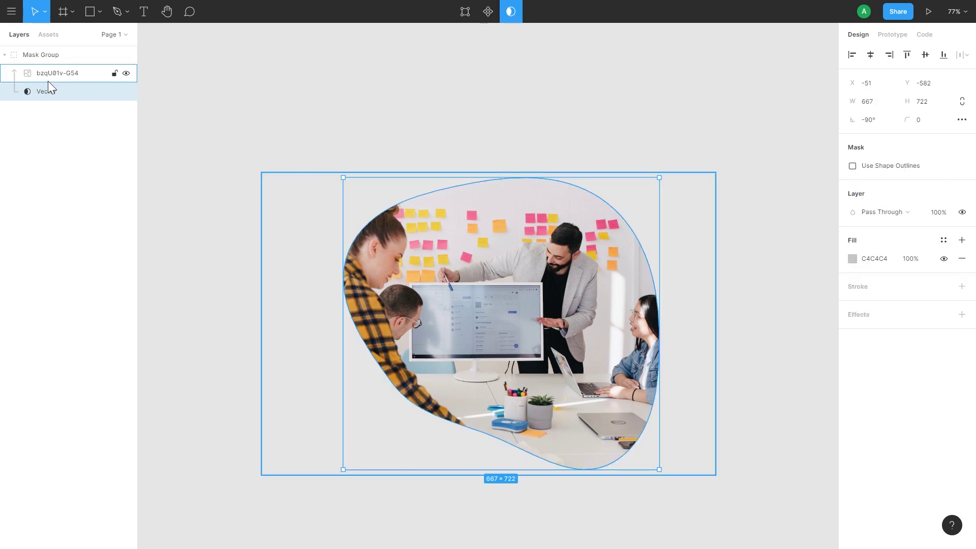
- Shift the blob mask around, then delete it to restore the full photo
left_click_drag(551, 322, 608, 329)
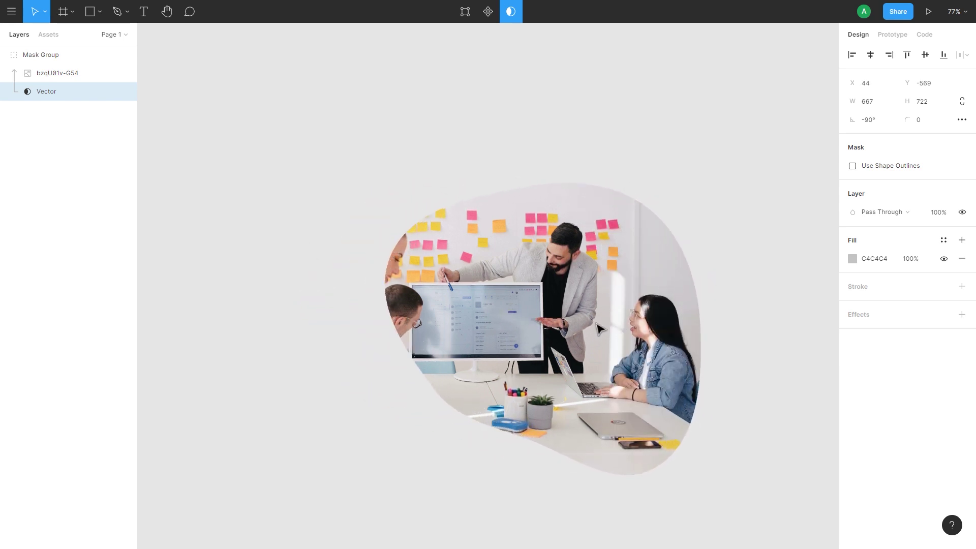
left_click_drag(608, 330, 513, 320)
left_click(644, 288)
key("Delete")
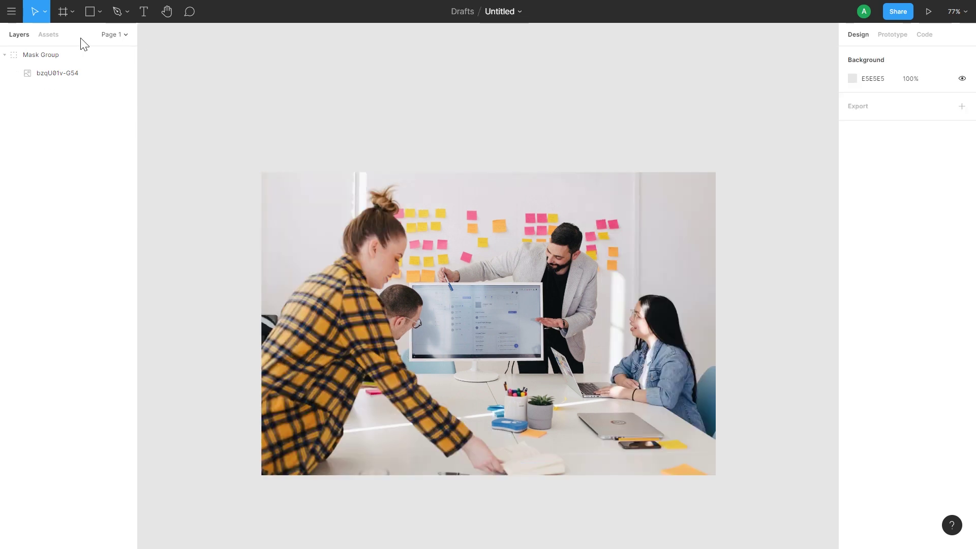
left_click(11, 11)
left_click(191, 100)
- In Make blob, raise contrast and complexity and add a salmon blob to the canvas
left_click(12, 11)
mouse_move(65, 194)
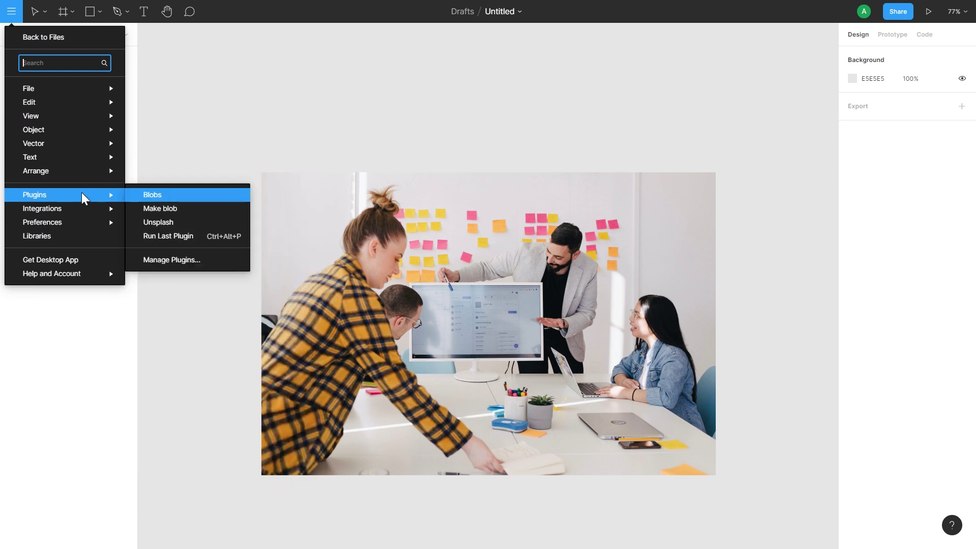
left_click(181, 209)
mouse_move(477, 158)
left_mouse_down()
mouse_move(707, 143)
mouse_move(718, 127)
left_mouse_up()
mouse_move(669, 347)
left_mouse_down()
mouse_move(782, 347)
mouse_move(690, 346)
mouse_move(765, 347)
mouse_move(731, 348)
left_mouse_up()
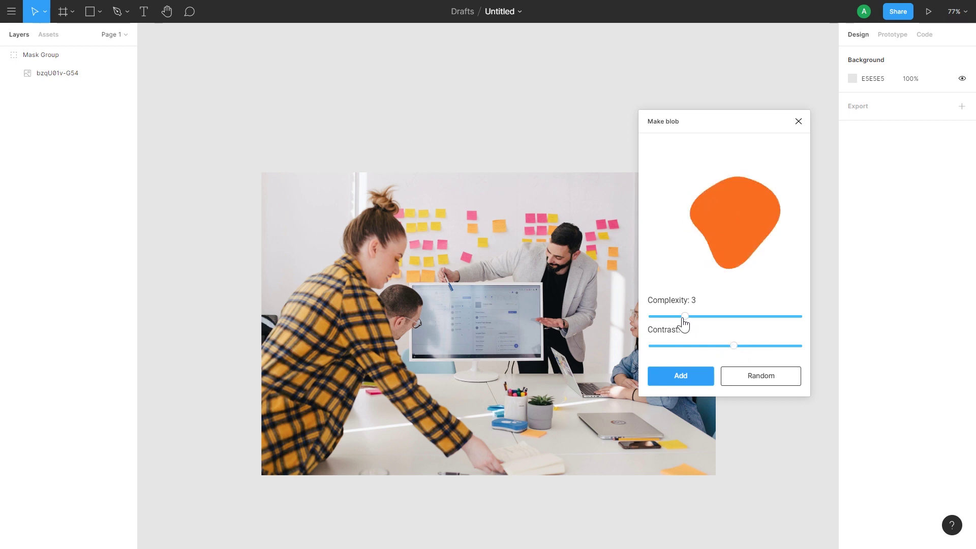
mouse_move(684, 318)
left_mouse_down()
mouse_move(775, 320)
mouse_move(750, 321)
mouse_move(700, 351)
mouse_move(676, 349)
mouse_move(732, 351)
left_mouse_up()
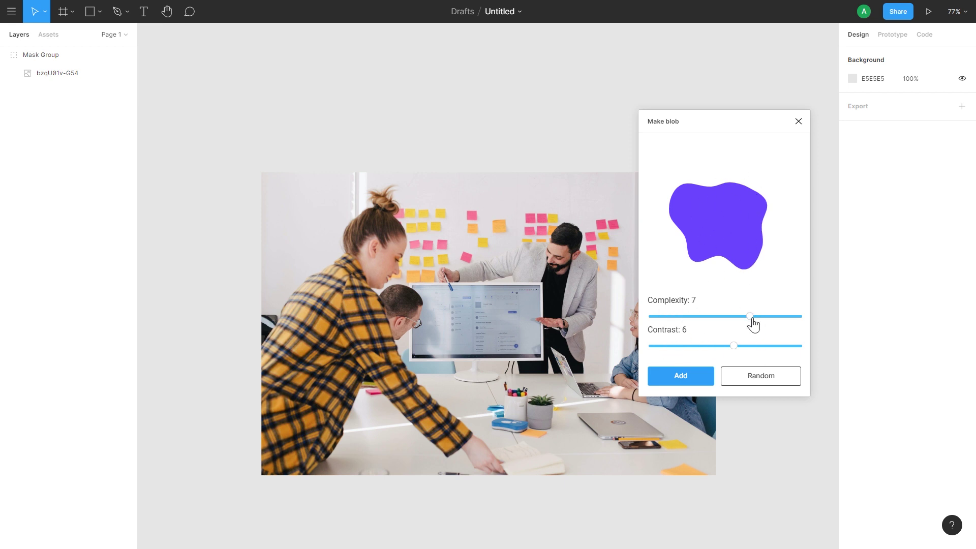
mouse_move(753, 325)
left_mouse_down()
mouse_move(764, 324)
mouse_move(718, 322)
mouse_move(752, 346)
left_mouse_up()
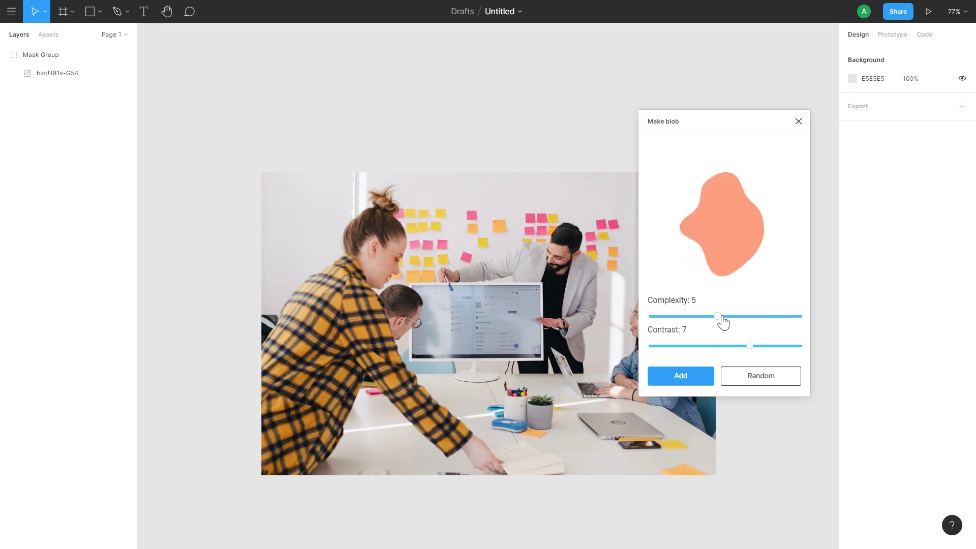
left_click(684, 384)
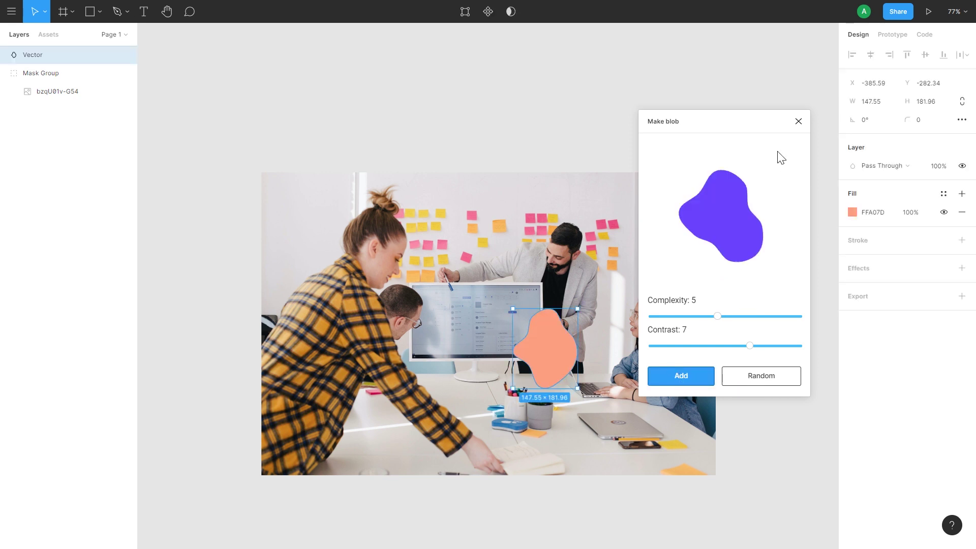
- Randomize new shapes, lower contrast and complexity, and add a smoother purple blob
left_click(769, 386)
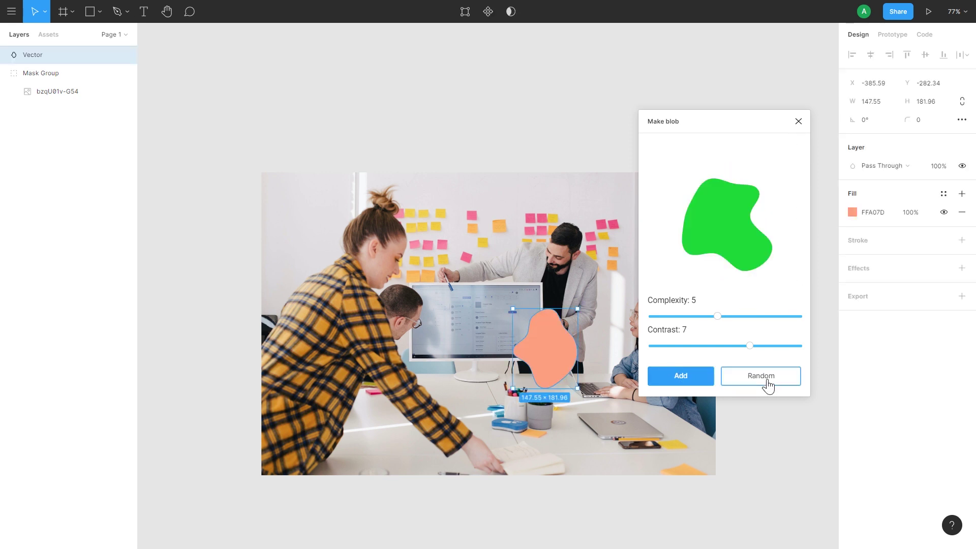
left_click(768, 386)
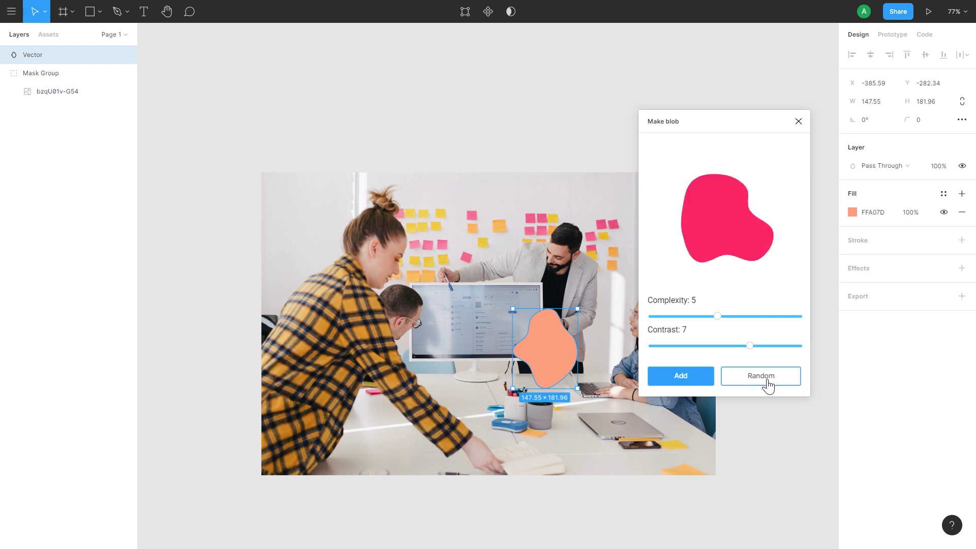
left_click(768, 387)
left_click(768, 387)
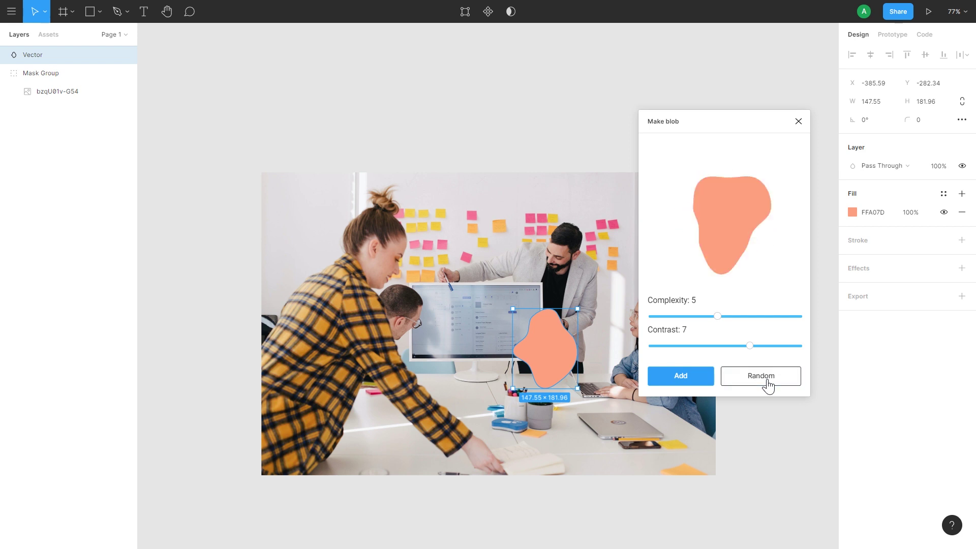
left_click_drag(750, 346, 652, 346)
left_click_drag(717, 316, 652, 316)
left_click_drag(653, 346, 700, 346)
left_click_drag(652, 316, 685, 316)
left_click(683, 376)
- Enlarge and rotate the salmon blob and move the purple blob over the photo's left side
left_click(799, 121)
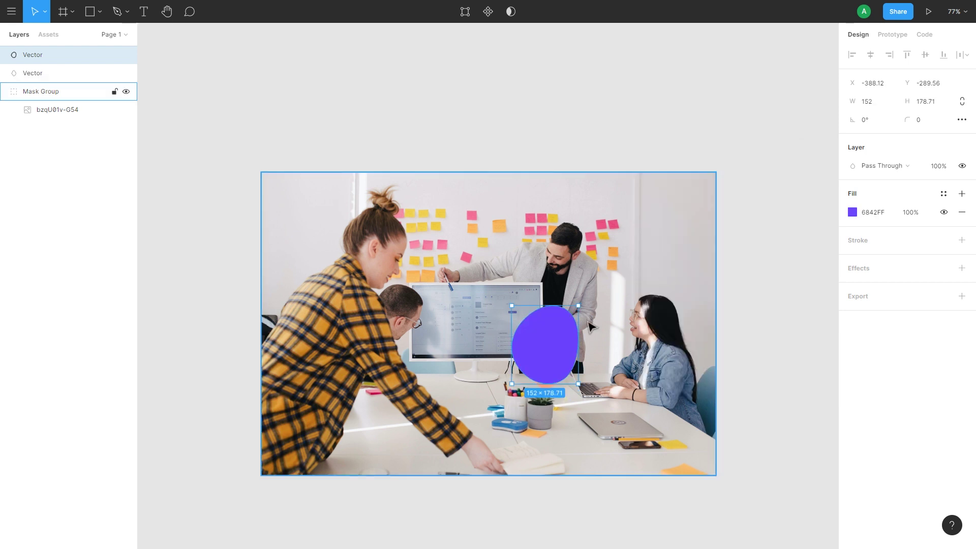
left_click_drag(551, 359, 661, 298)
left_click(544, 351)
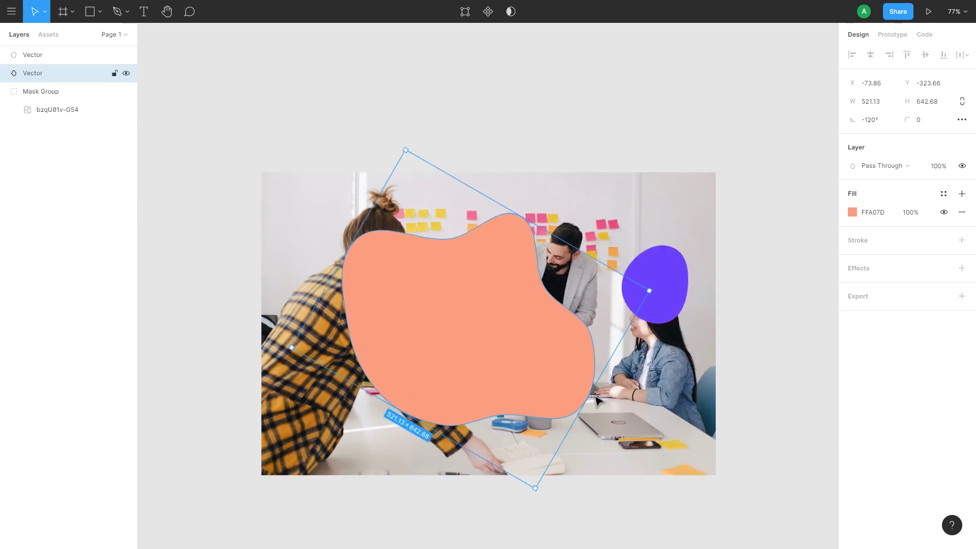
left_click_drag(563, 396, 386, 528)
left_click(656, 284)
left_click(432, 305)
mouse_move(229, 437)
left_mouse_down()
mouse_move(297, 412)
mouse_move(281, 307)
left_mouse_up()
left_click_drag(686, 270, 352, 364)
- Group the two blobs with Ctrl+G and use the group to mask the office photo
left_click(324, 390, "shift")
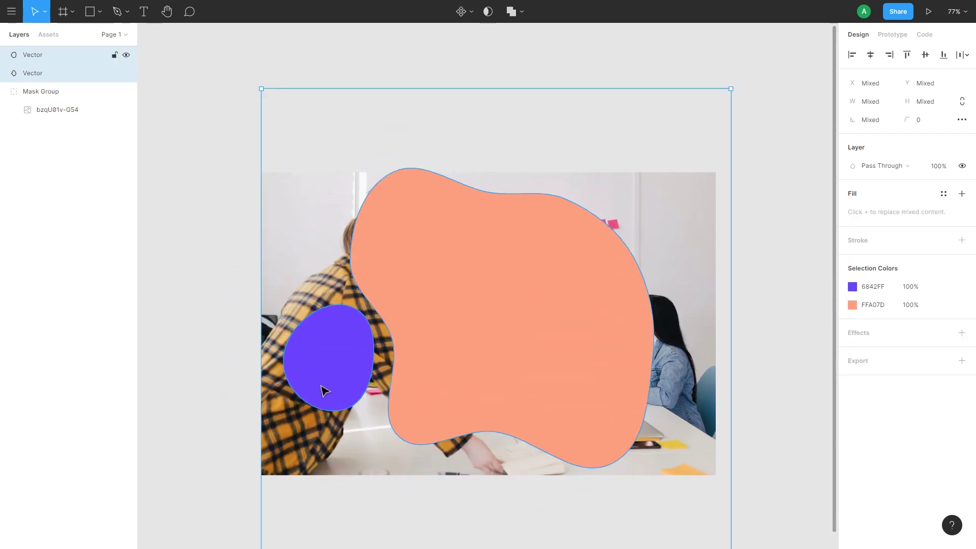
key("ctrl+g")
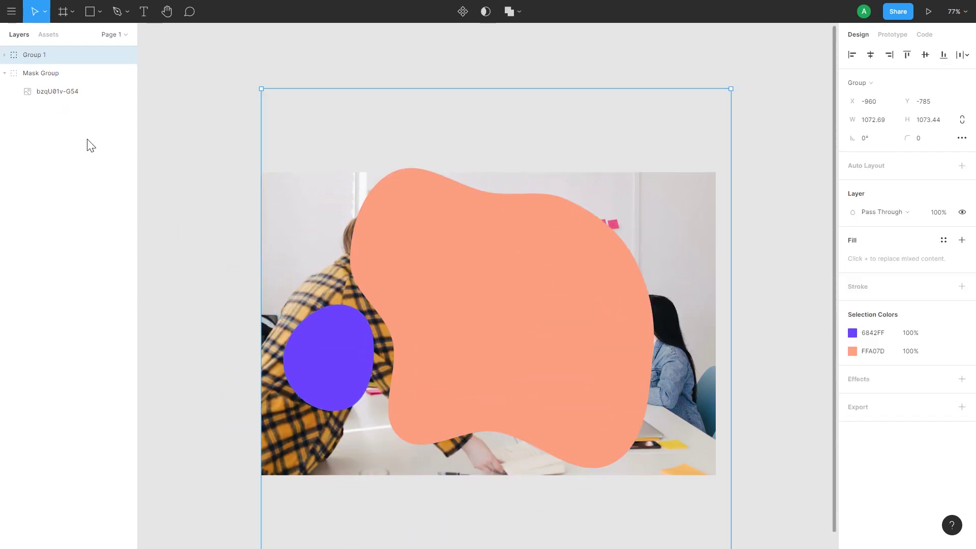
left_click_drag(51, 55, 73, 107)
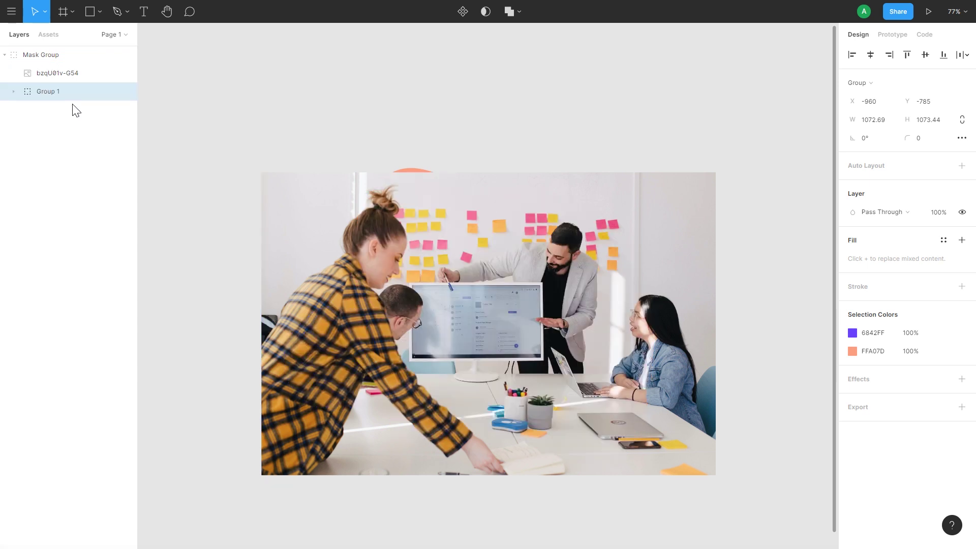
left_click(59, 75)
left_click(59, 93, "shift")
left_click(488, 11)
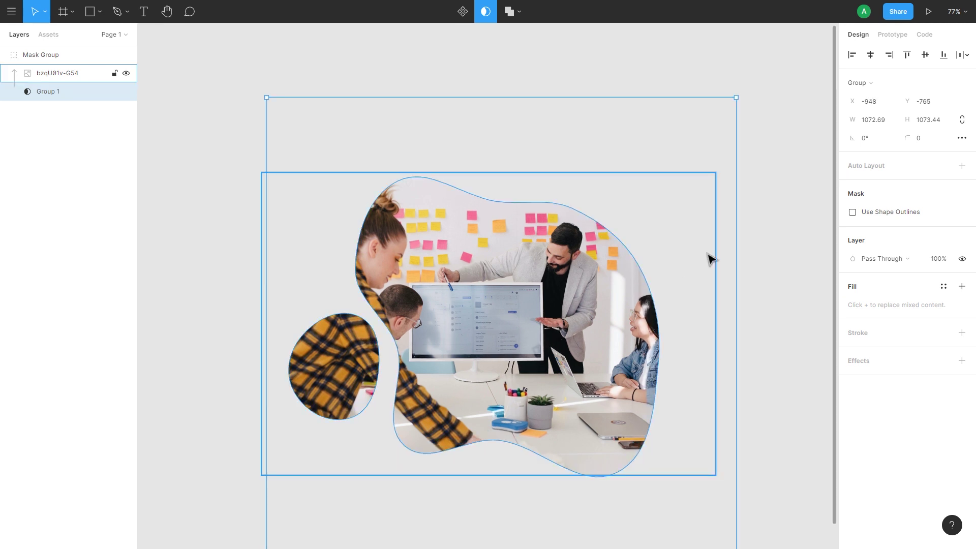
left_click(715, 175)
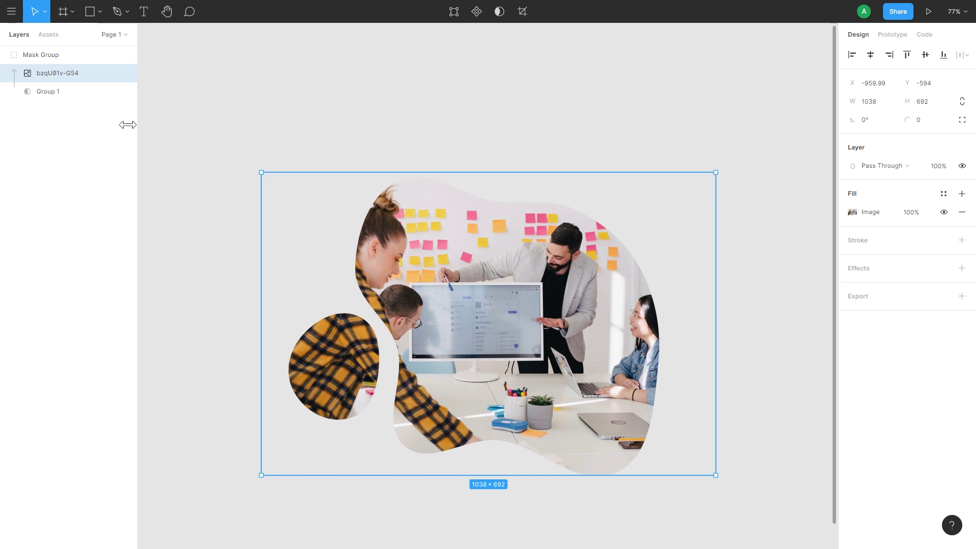
key("Tab")
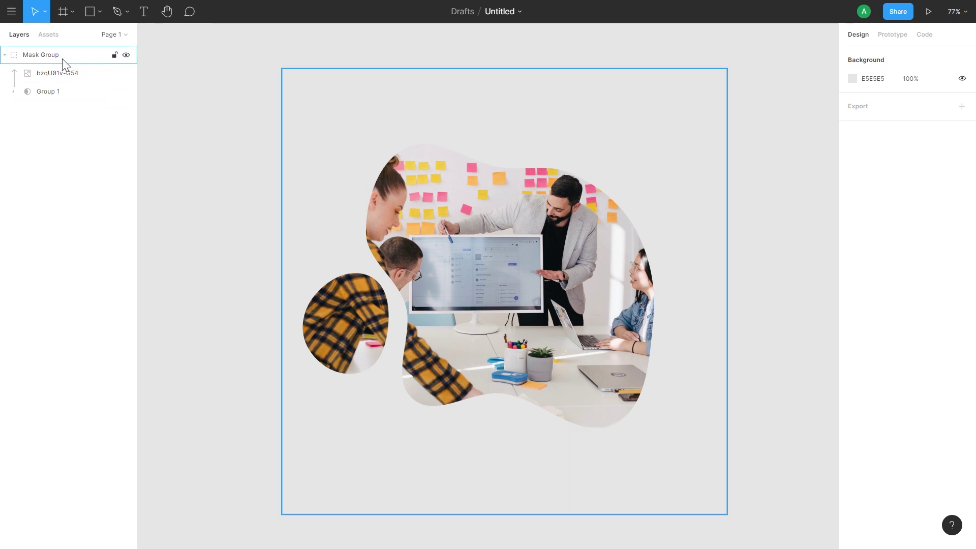
- Rename the Mask Group layer to 'blob photo'
left_click(34, 56)
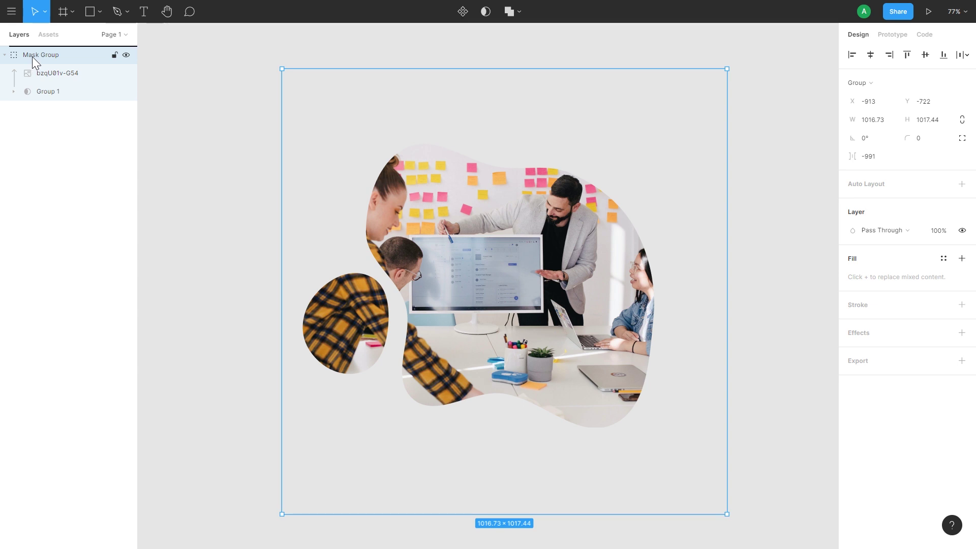
double_click(35, 55)
type("b")
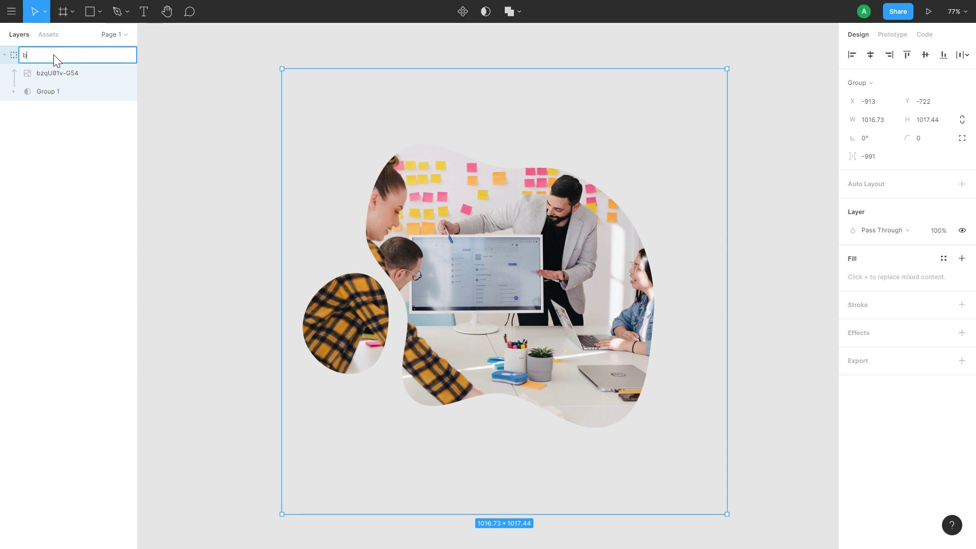
type("lob photo")
left_click(68, 134)
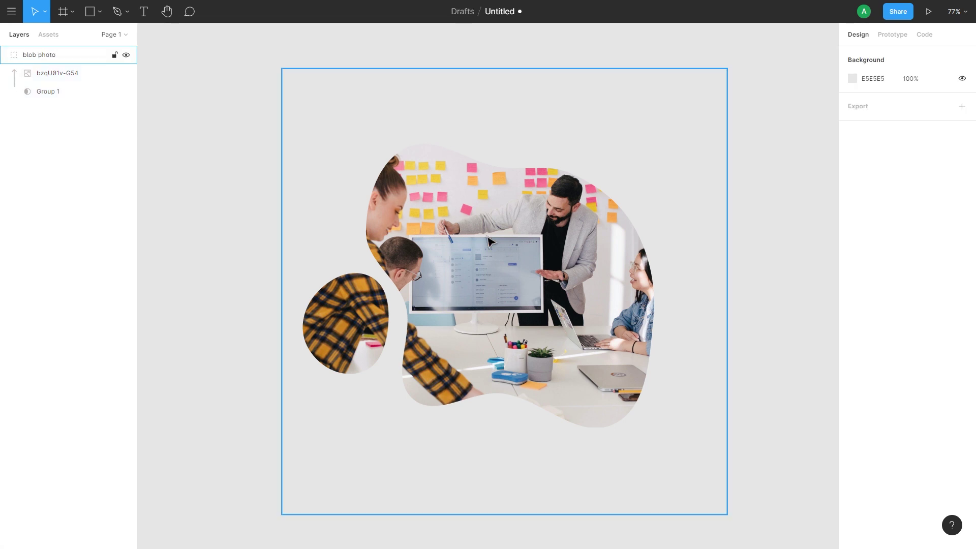
- Add a 1x PNG export setting to 'blob photo' and show its preview
left_click(65, 55)
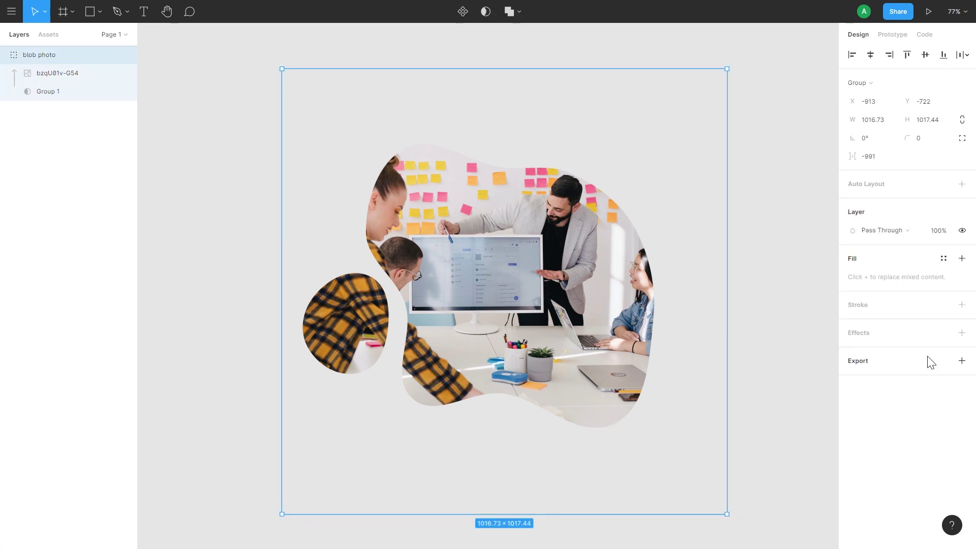
left_click(961, 361)
left_click(853, 444)
scroll(864, 447, "down", 1)
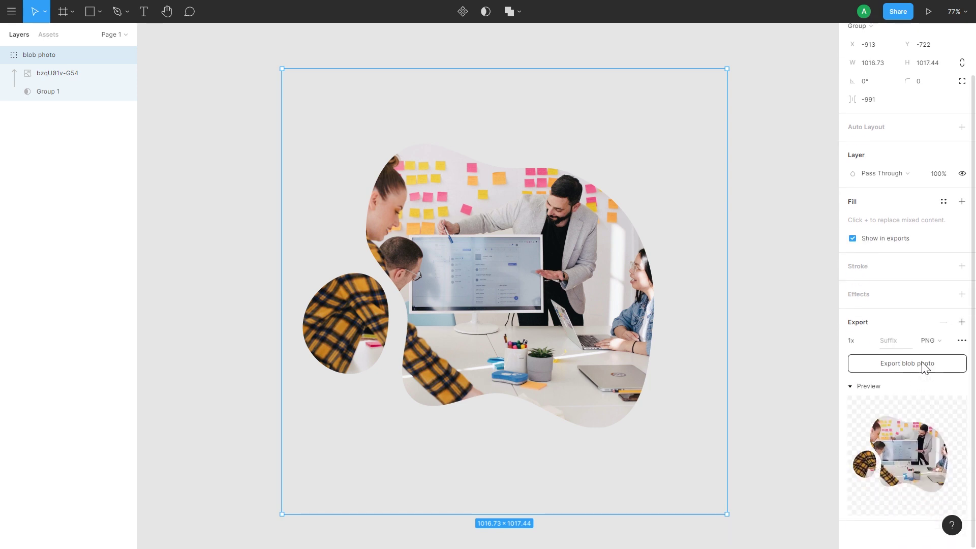
left_click(867, 340)
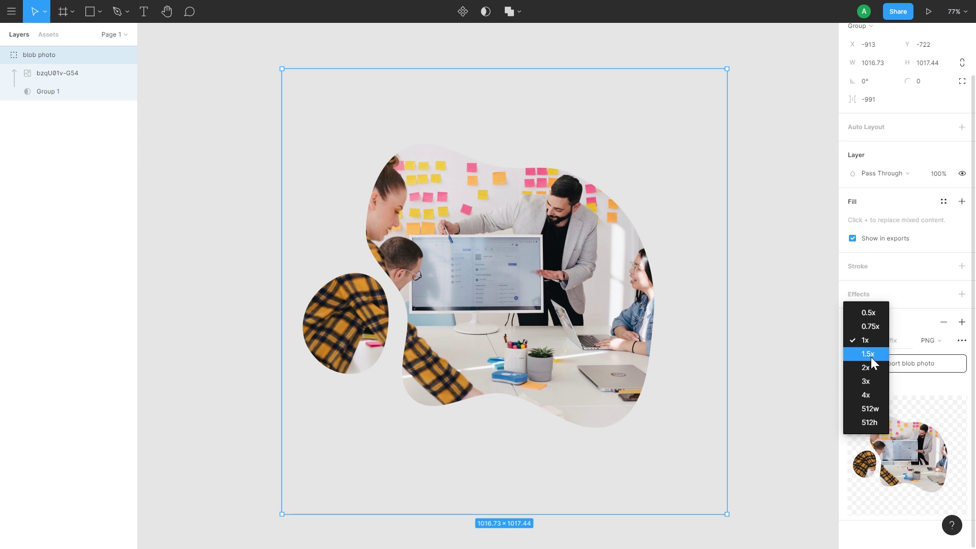
left_click(883, 334)
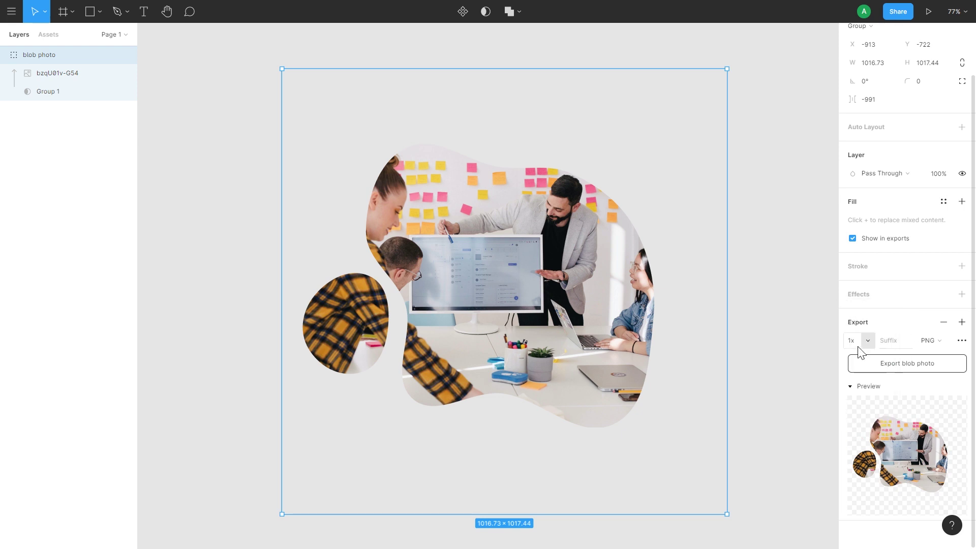
left_click(944, 343)
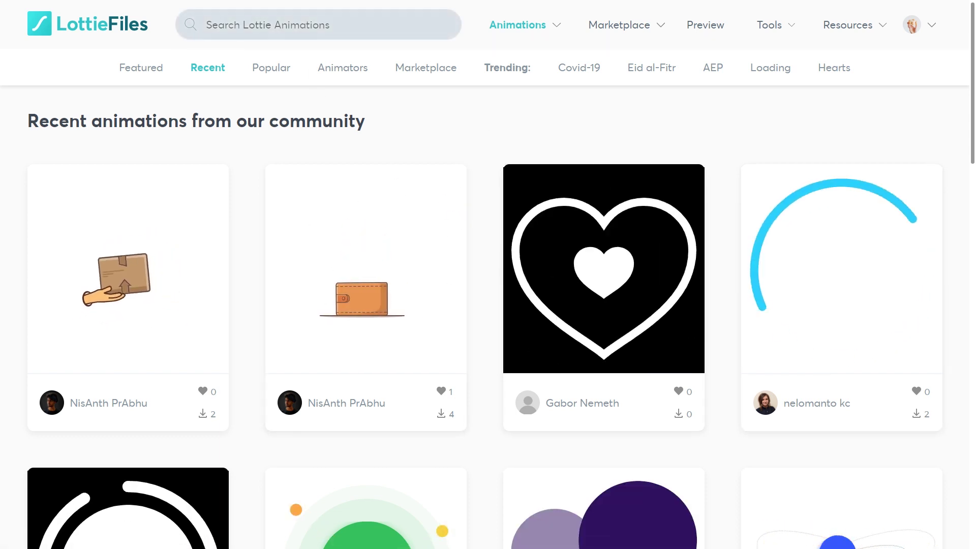
- Search LottieFiles for 'blob' and filter the results to free animations
type("blob")
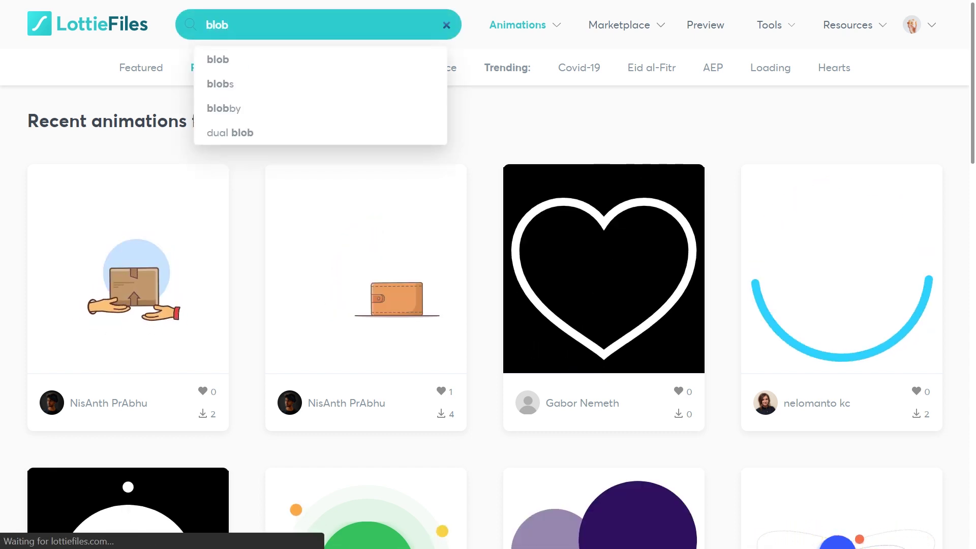
left_click(223, 61)
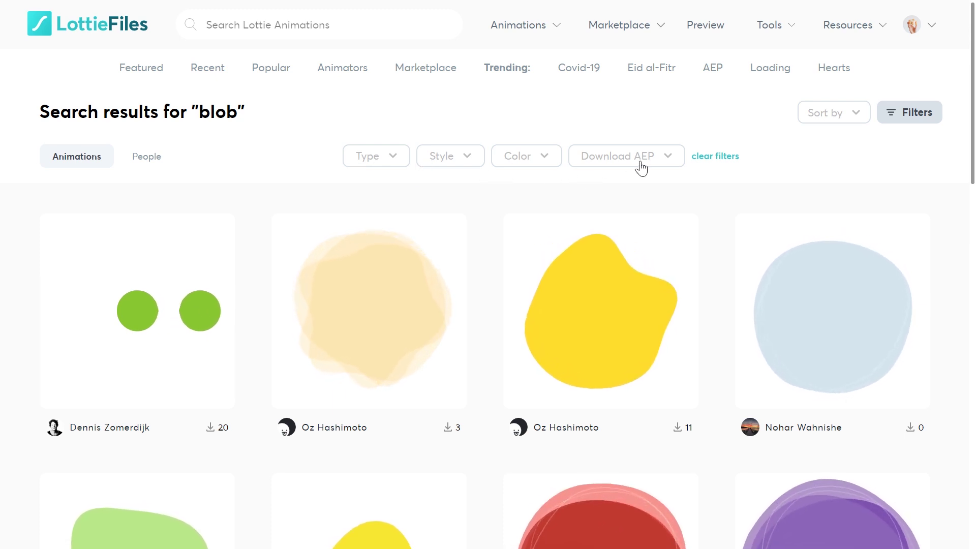
left_click(548, 154)
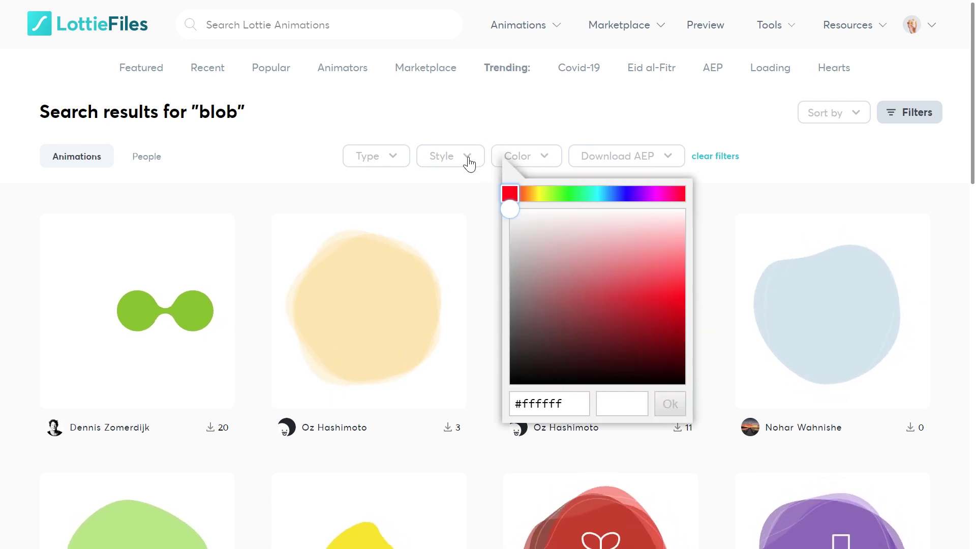
left_click(455, 158)
left_click(376, 156)
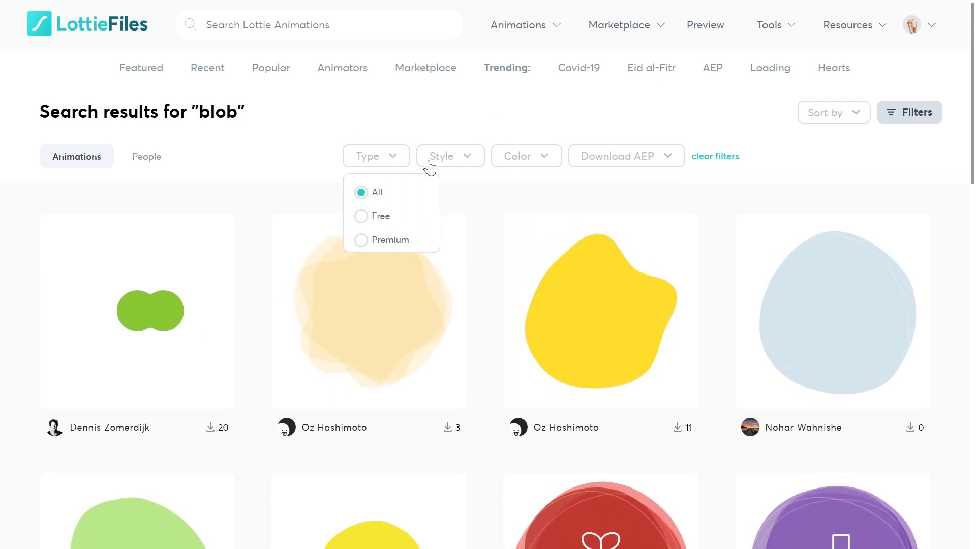
left_click(392, 157)
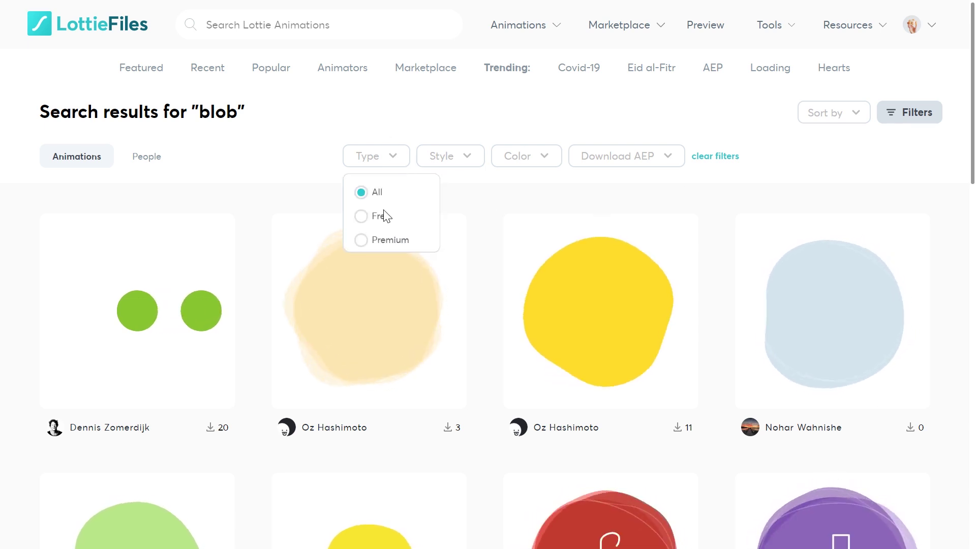
left_click(361, 216)
- Browse to the second page of blob results and scroll back to the top
scroll(479, 203, "down", 10)
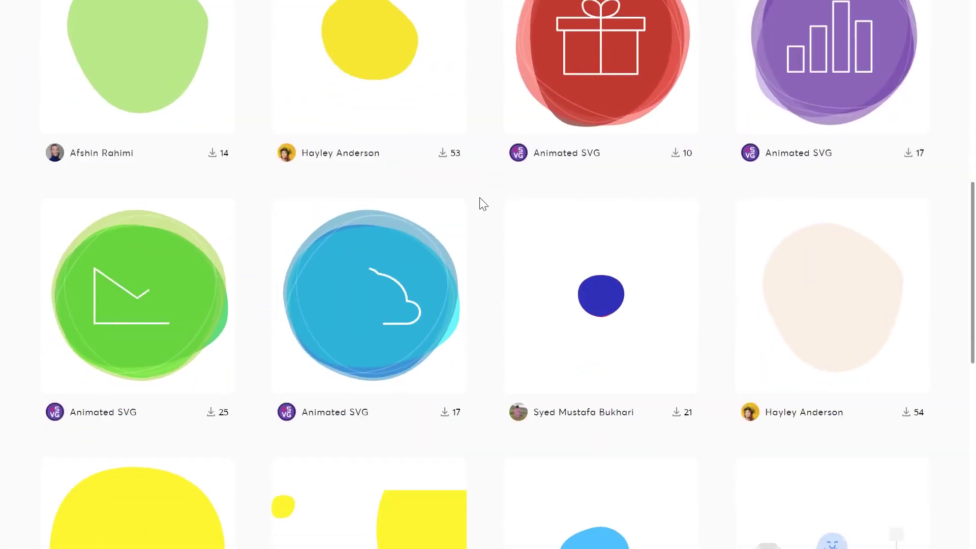
scroll(482, 203, "down", 3)
scroll(479, 202, "down", 3)
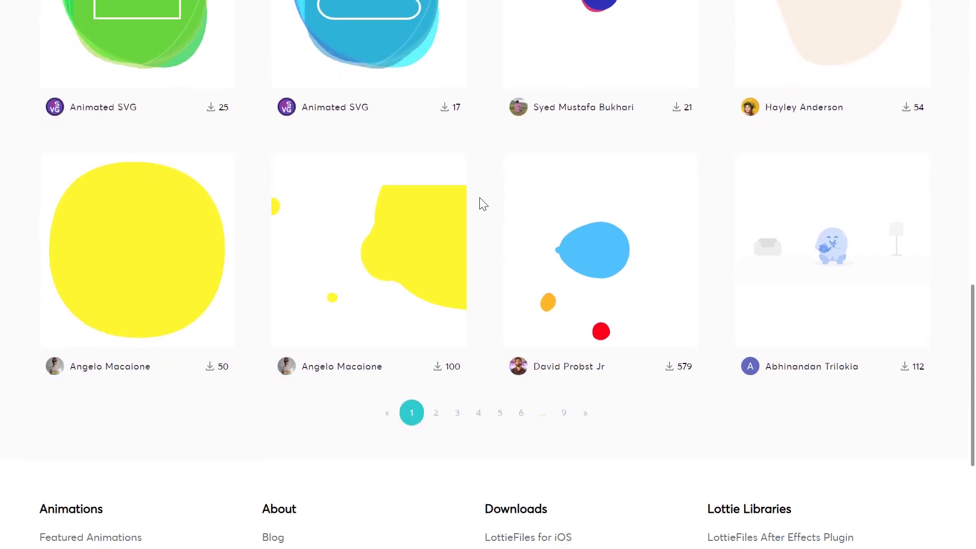
left_click(435, 413)
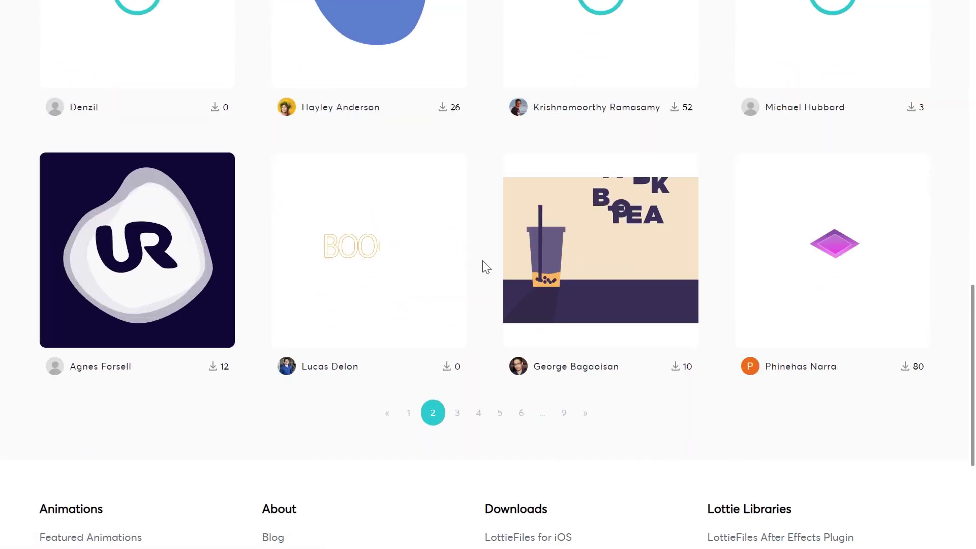
scroll(481, 265, "up", 4)
scroll(484, 266, "up", 6)
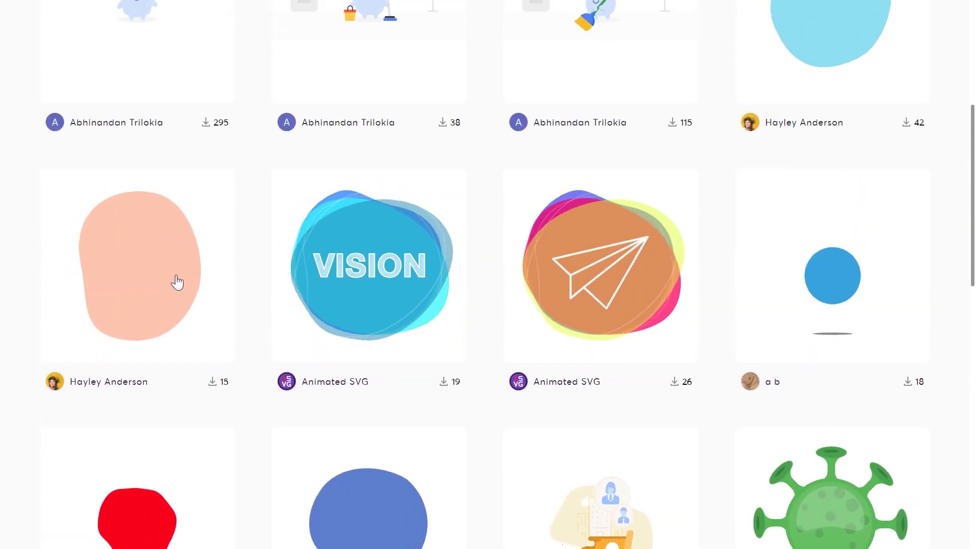
scroll(244, 346, "up", 1)
scroll(262, 350, "up", 2)
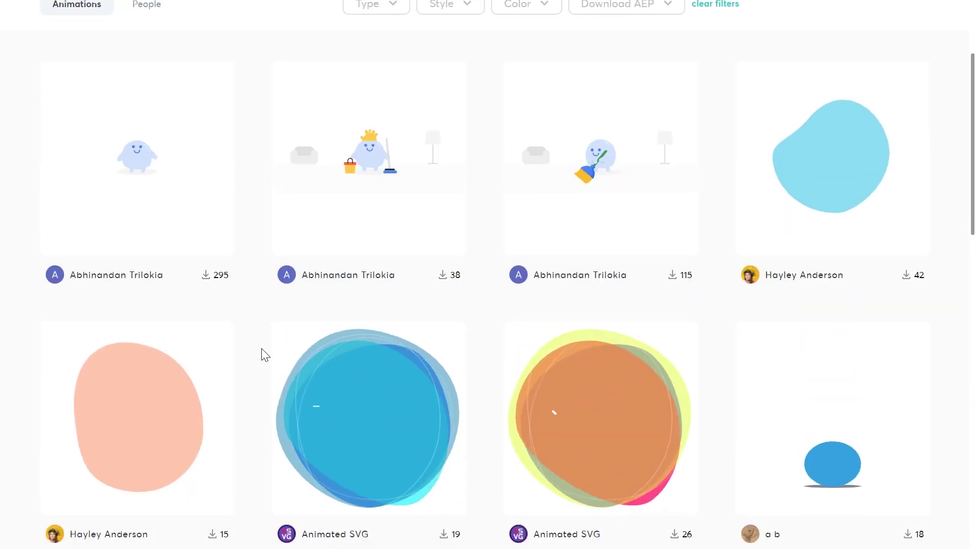
- Open the Rotating Blob animation's details and read its Creative Commons licence
scroll(261, 350, "up", 5)
left_click(825, 248)
scroll(590, 281, "down", 2)
scroll(508, 295, "down", 4)
scroll(480, 305, "down", 5)
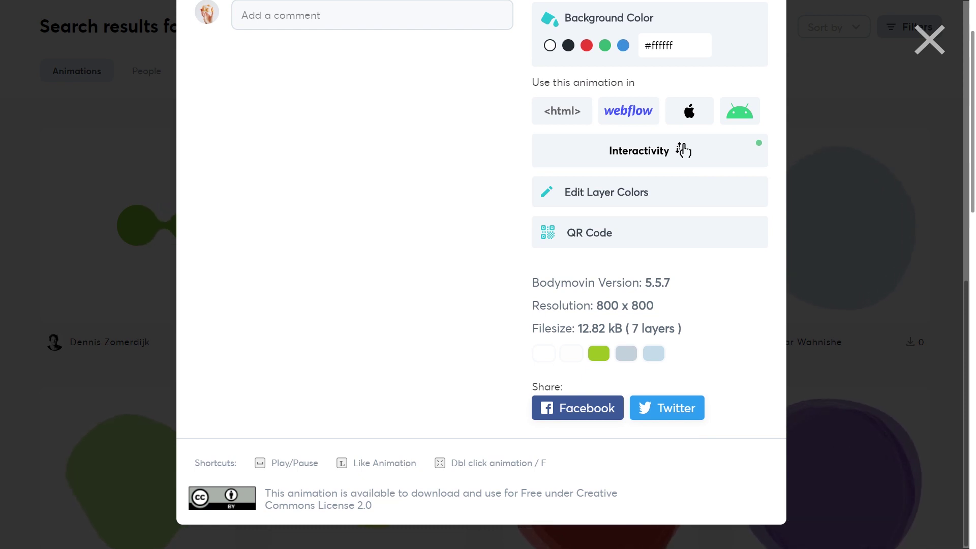
mouse_move(270, 493)
left_mouse_down()
mouse_move(454, 493)
mouse_move(462, 509)
left_mouse_up()
left_click(464, 510)
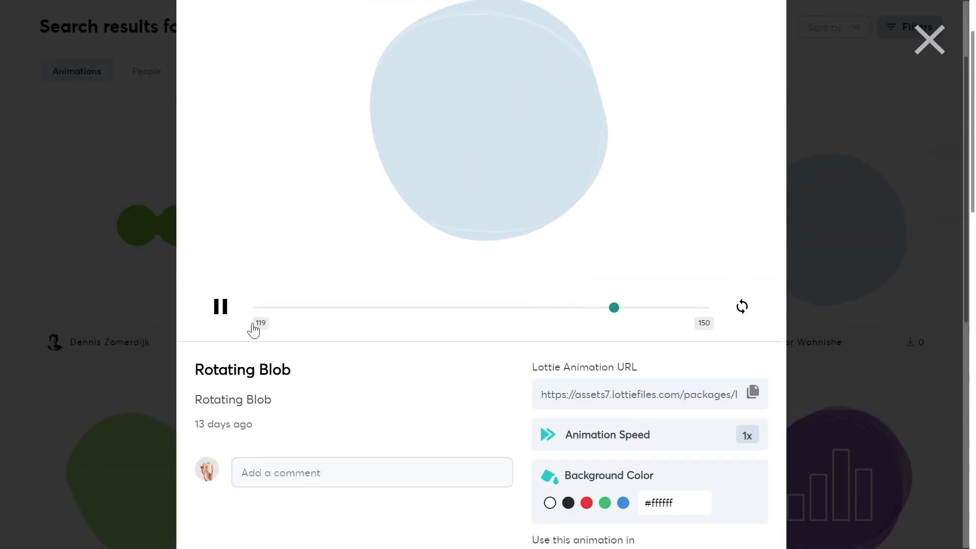
- Scrub and play the Rotating Blob animation, pausing at frame 28
scroll(560, 356, "up", 2)
mouse_move(612, 420)
left_mouse_down()
mouse_move(393, 429)
mouse_move(579, 425)
mouse_move(458, 418)
mouse_move(724, 429)
mouse_move(680, 425)
left_mouse_up()
left_click(222, 418)
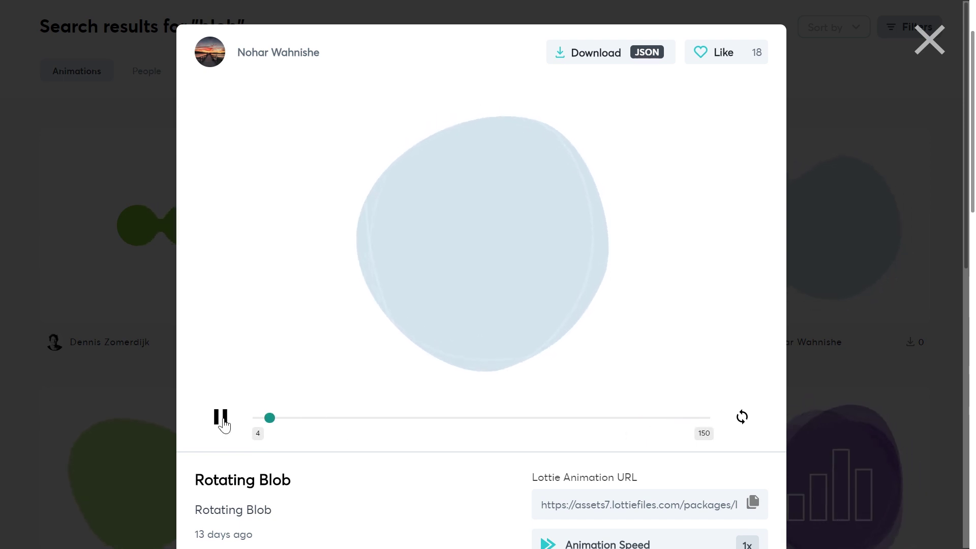
left_click(221, 417)
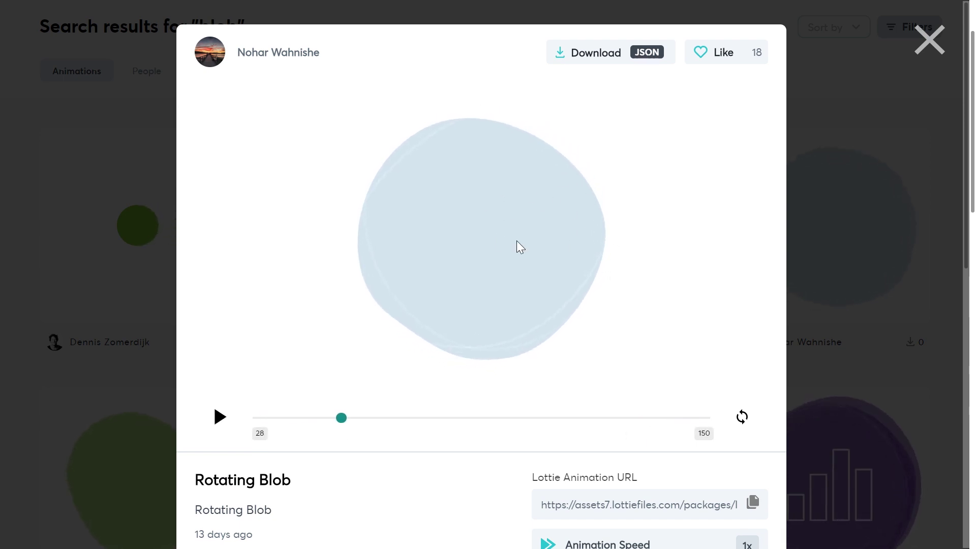
- Scroll through the Rotating Blob details and open its layer colours for editing
scroll(451, 251, "down", 2)
scroll(523, 218, "down", 2)
scroll(523, 242, "down", 1)
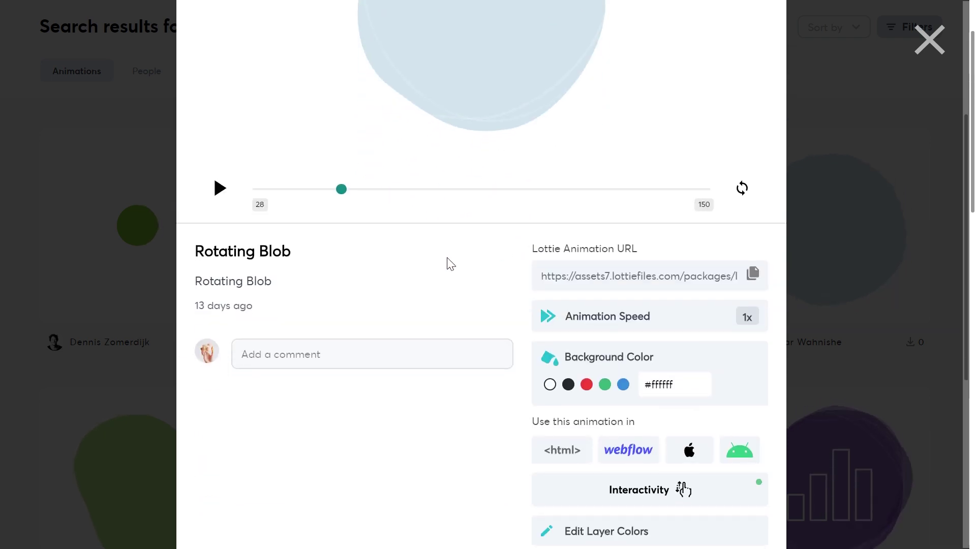
scroll(449, 266, "up", 5)
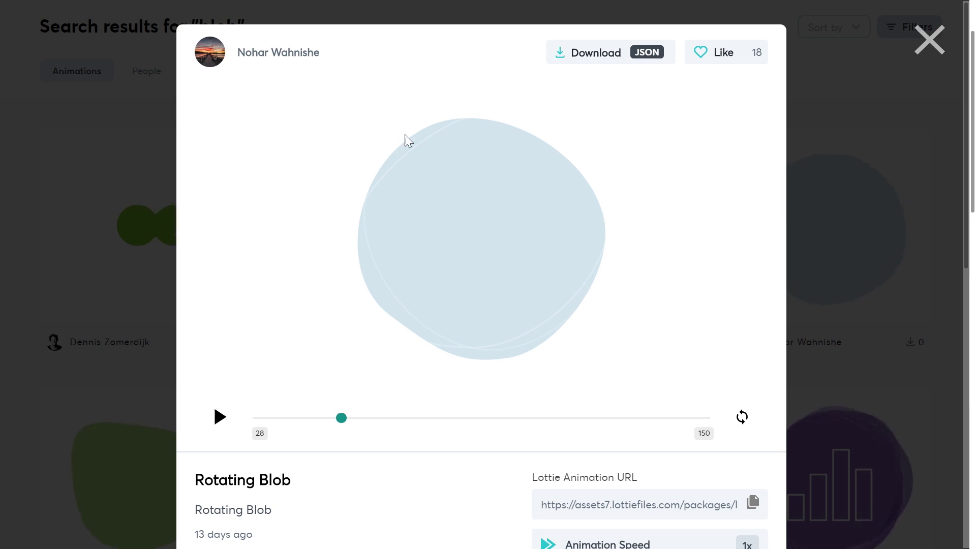
scroll(447, 181, "down", 2)
scroll(497, 257, "down", 1)
scroll(494, 242, "down", 1)
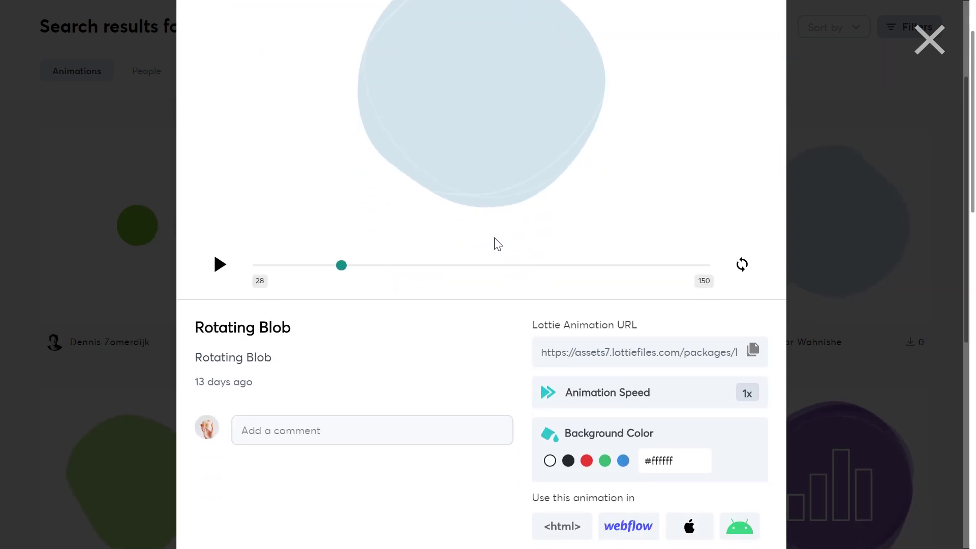
scroll(490, 269, "down", 2)
scroll(490, 269, "down", 2)
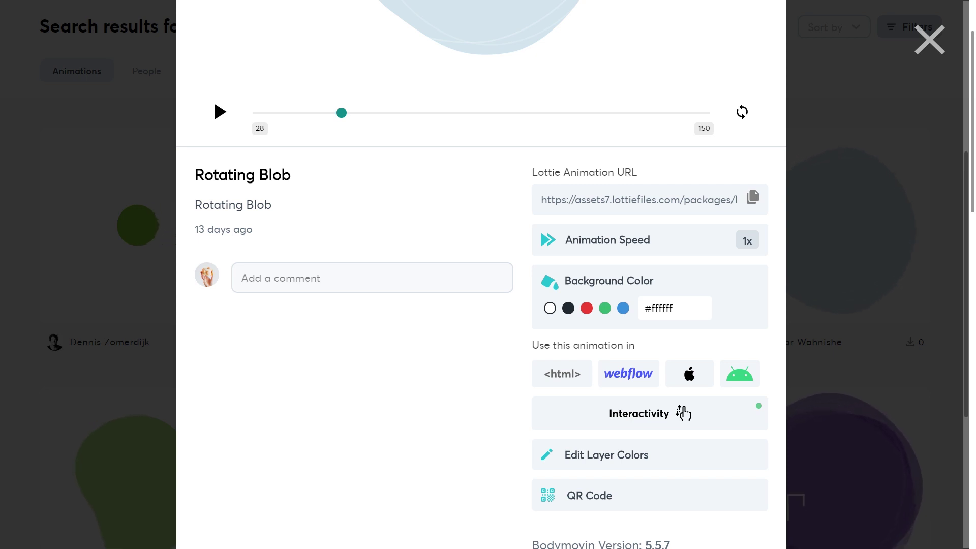
scroll(490, 266, "down", 2)
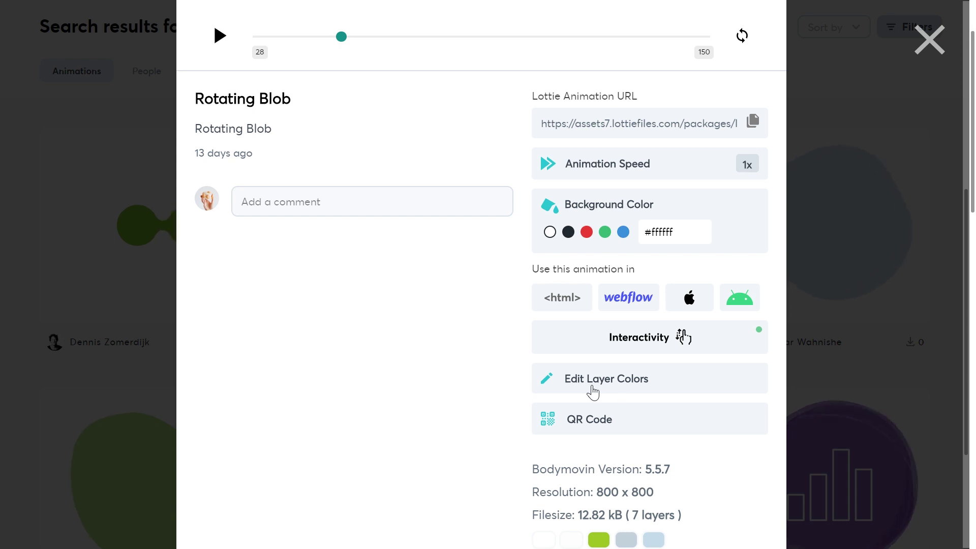
scroll(460, 385, "up", 5)
scroll(445, 286, "up", 2)
scroll(440, 329, "down", 5)
scroll(452, 374, "down", 4)
scroll(452, 374, "up", 2)
scroll(452, 374, "up", 1)
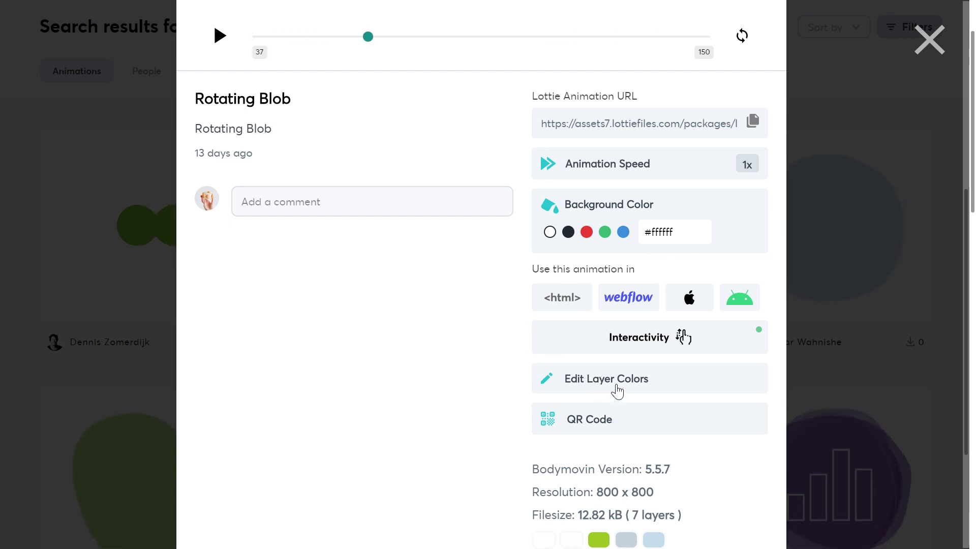
left_click(616, 389)
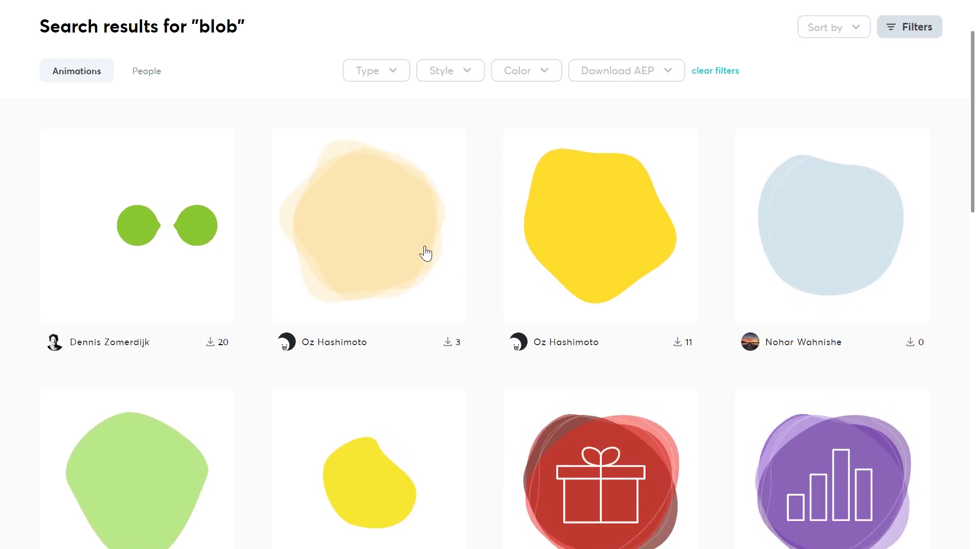
- Open the multi-layered Blob animation and scroll down to its details
left_click(394, 225)
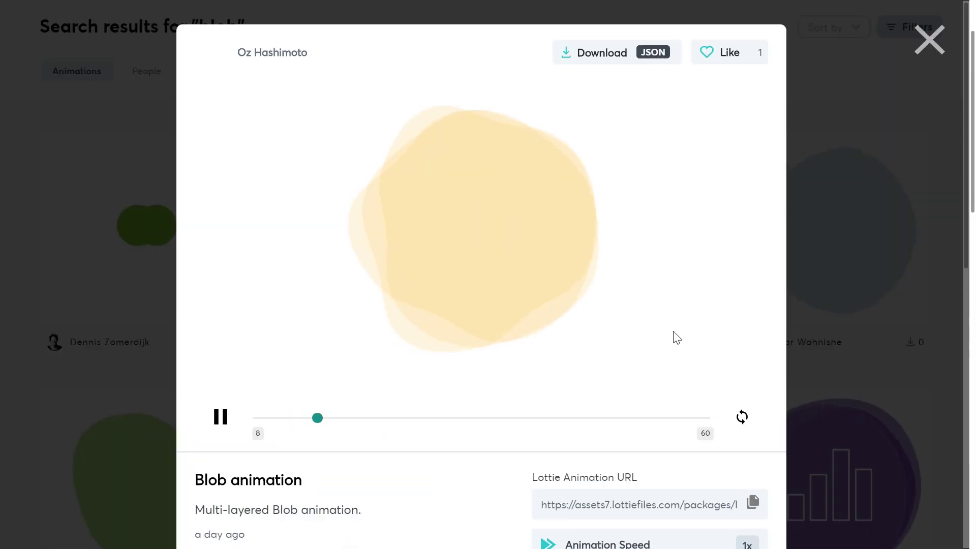
scroll(661, 351, "down", 5)
scroll(620, 369, "down", 2)
scroll(592, 346, "down", 2)
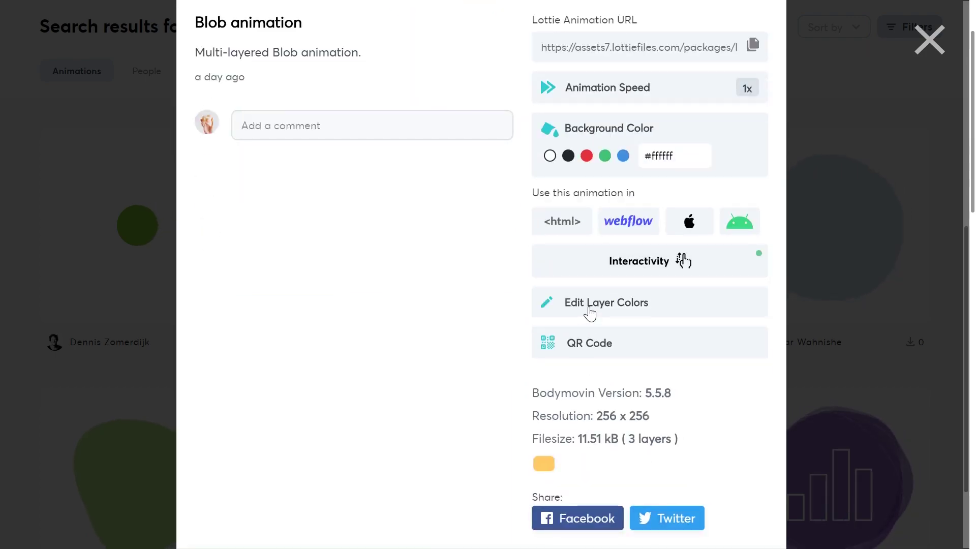
- Open the Blob animation's layer colours in Lottie Editor and colour Blob 3 light green #B8E986
left_click(589, 311)
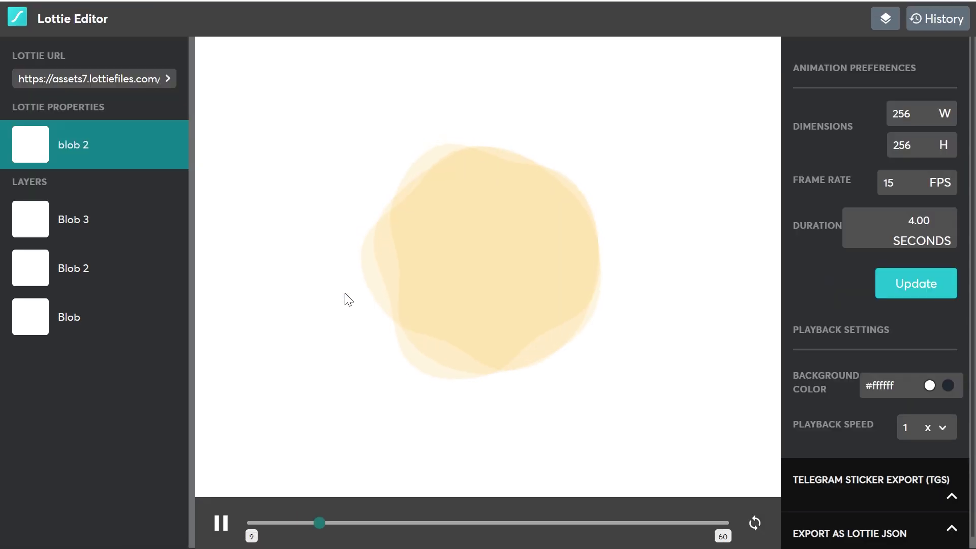
left_click(97, 239)
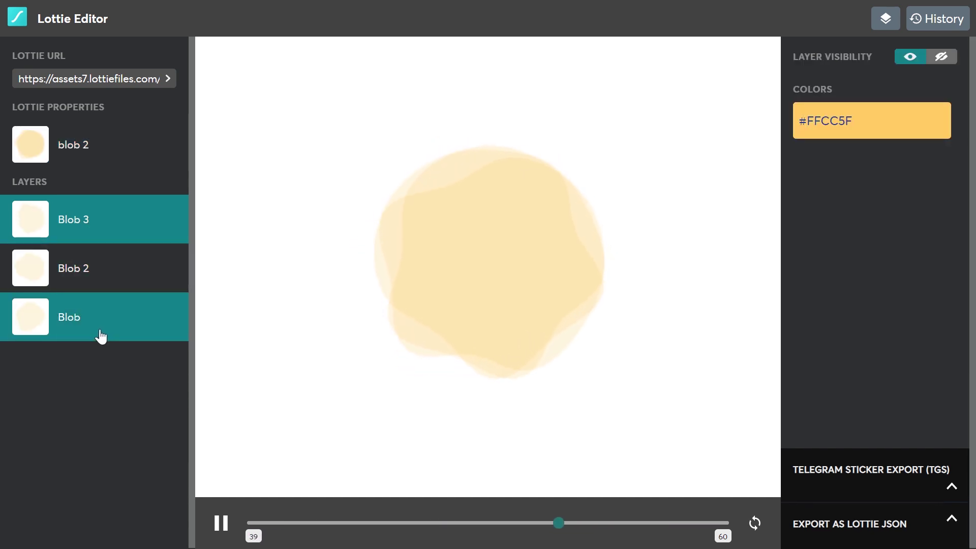
left_click(882, 121)
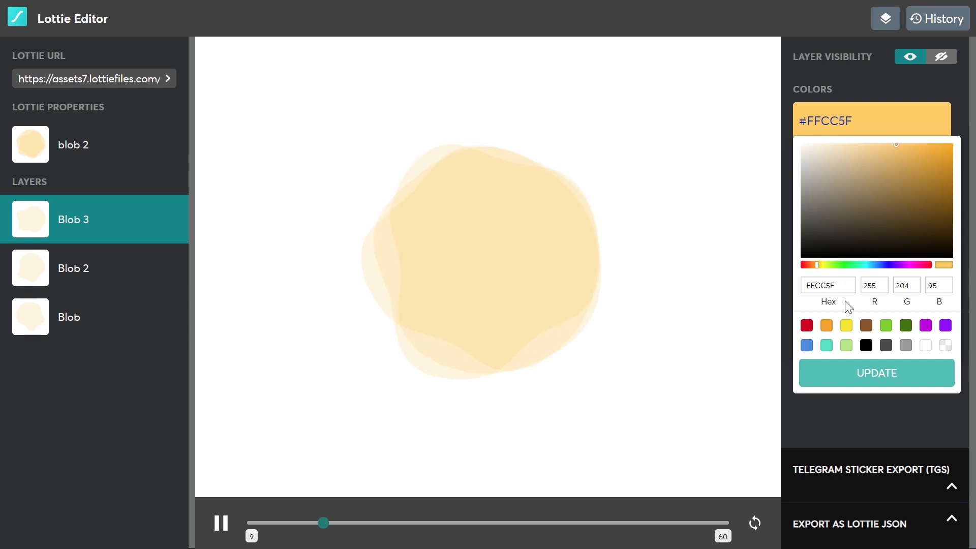
left_click(846, 345)
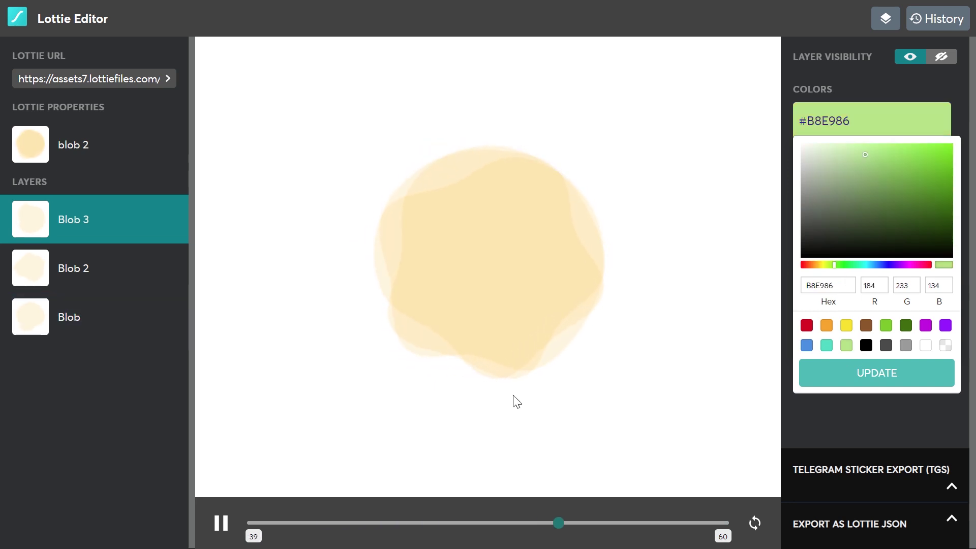
left_click(830, 381)
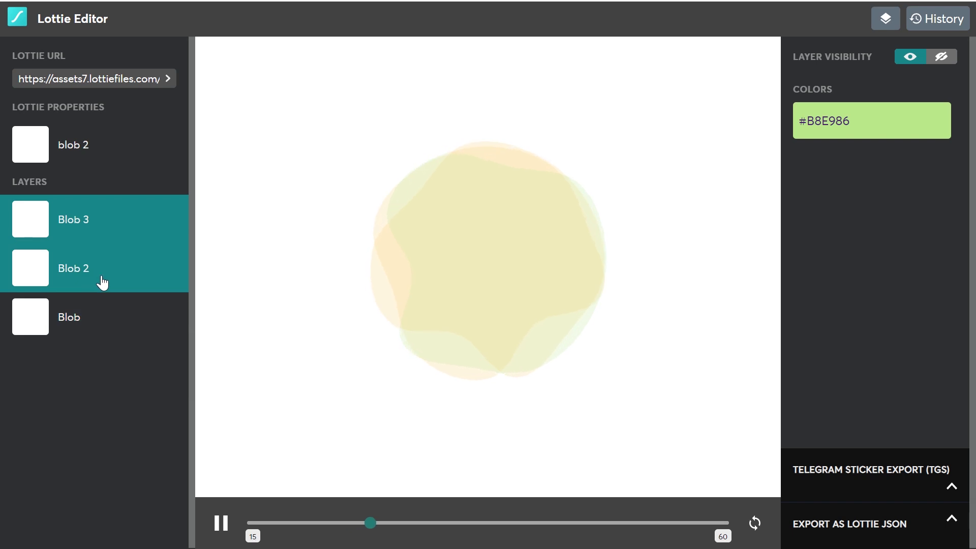
- Recolour the Blob 2, Blob 3 and Blob layers to blue #4A90E2
left_click(104, 278)
left_click(849, 127)
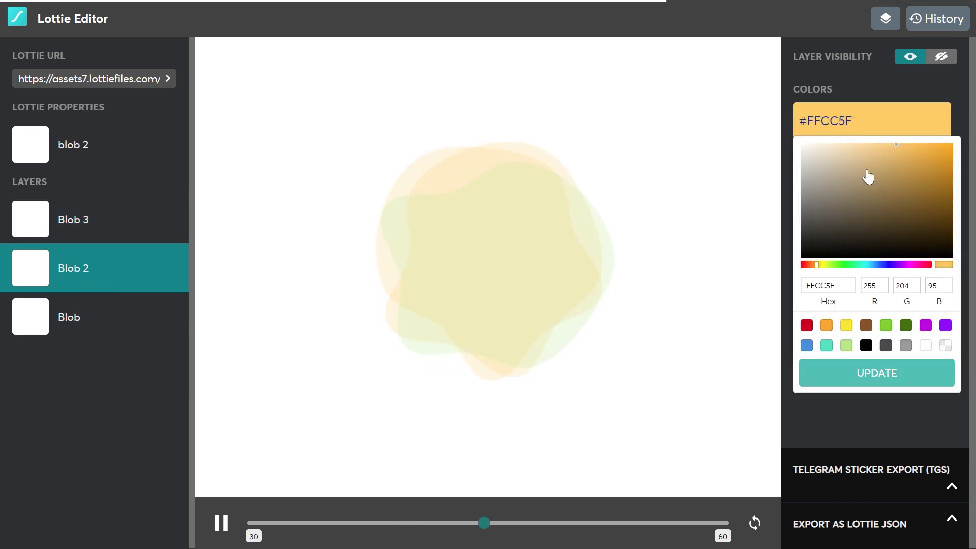
left_click(807, 347)
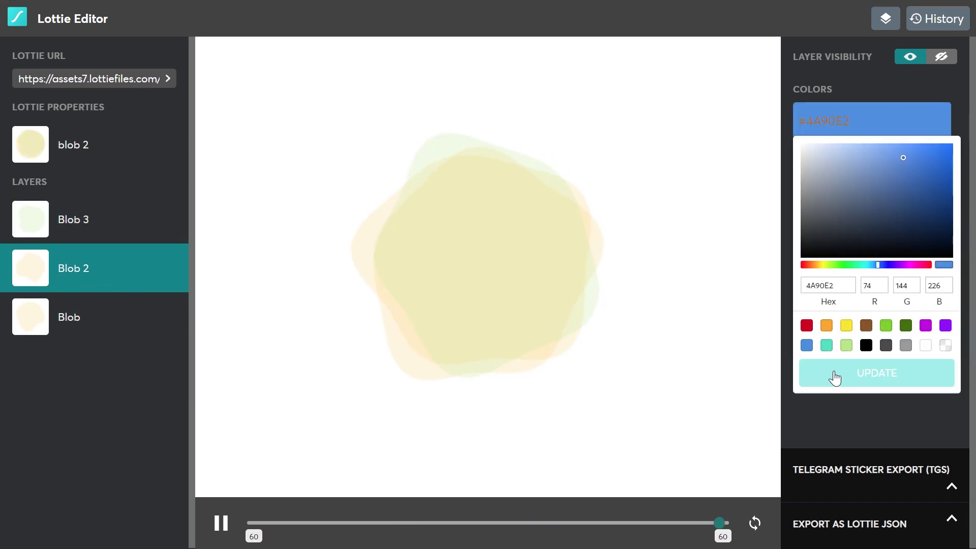
left_click(835, 379)
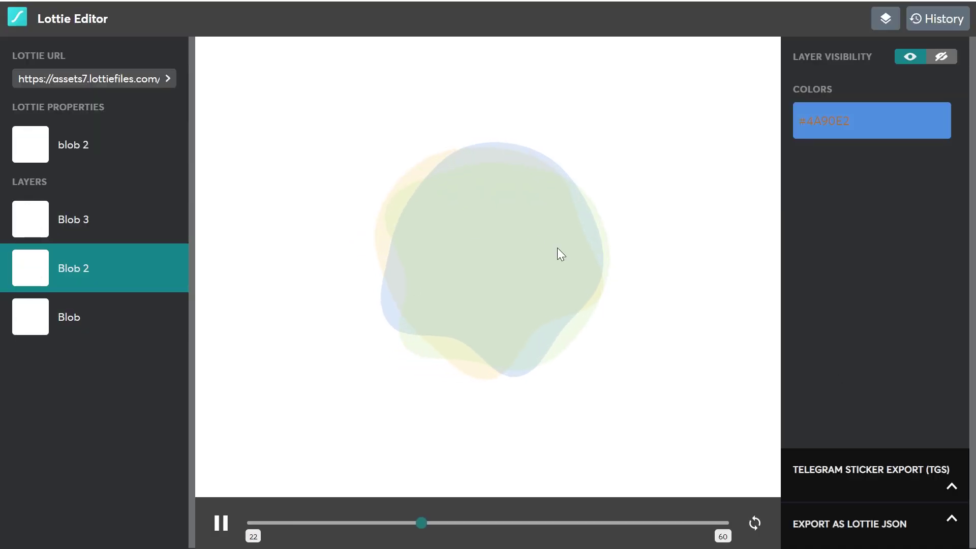
left_click(95, 222)
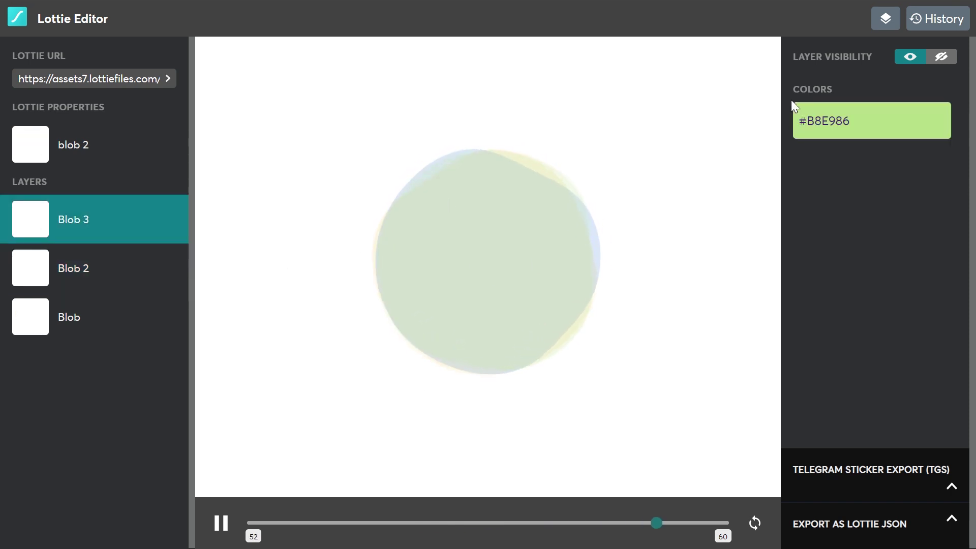
left_click(841, 120)
left_click(808, 346)
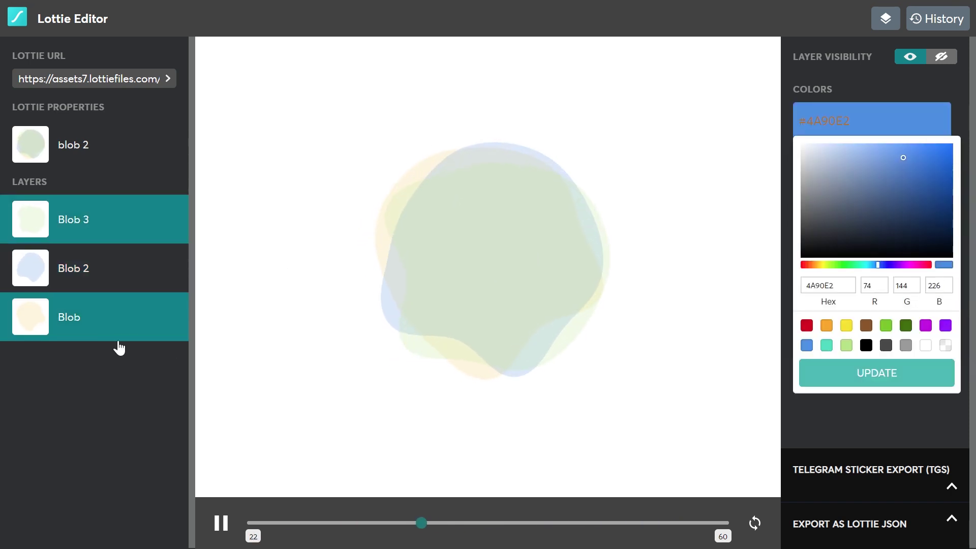
left_click(836, 370)
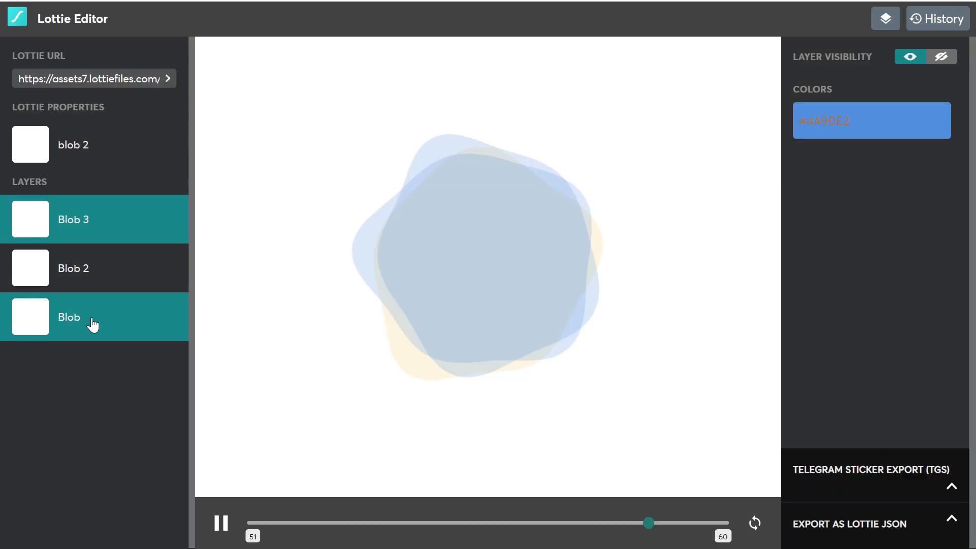
left_click(91, 320)
left_click(826, 129)
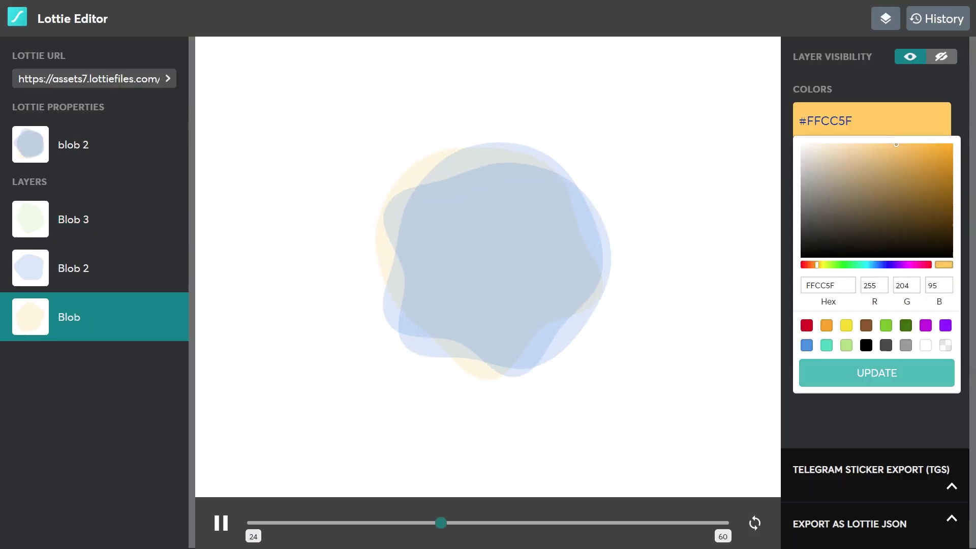
left_click(807, 347)
left_click(837, 373)
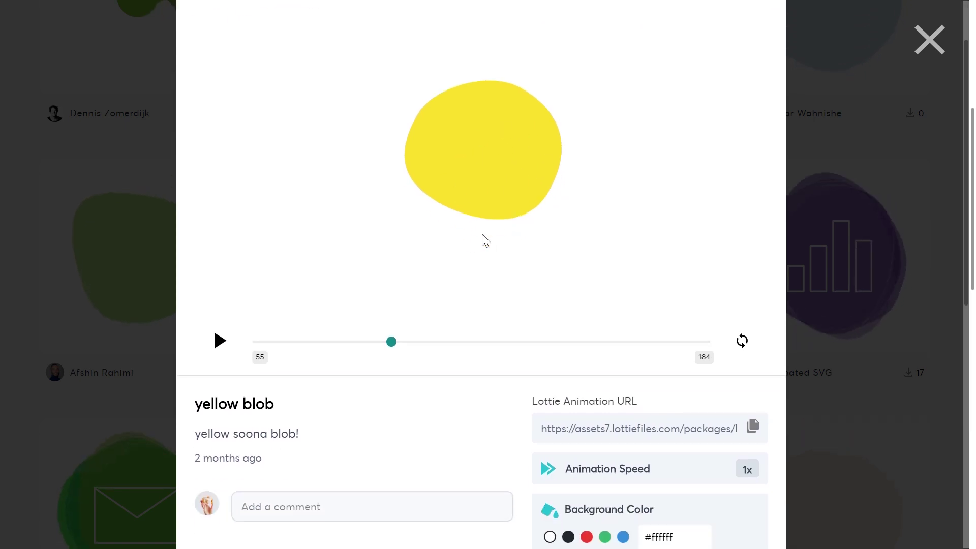
- Open the yellow blob's layer in Lottie Editor and recolour its fill light green, then blue #4A90E2
scroll(577, 414, "down", 3)
scroll(579, 392, "down", 3)
left_click(585, 382)
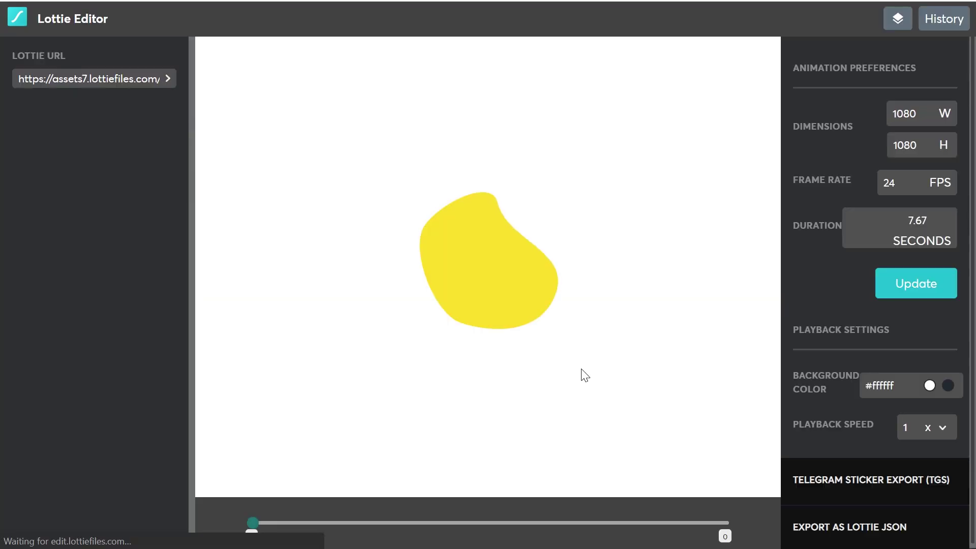
left_click(107, 231)
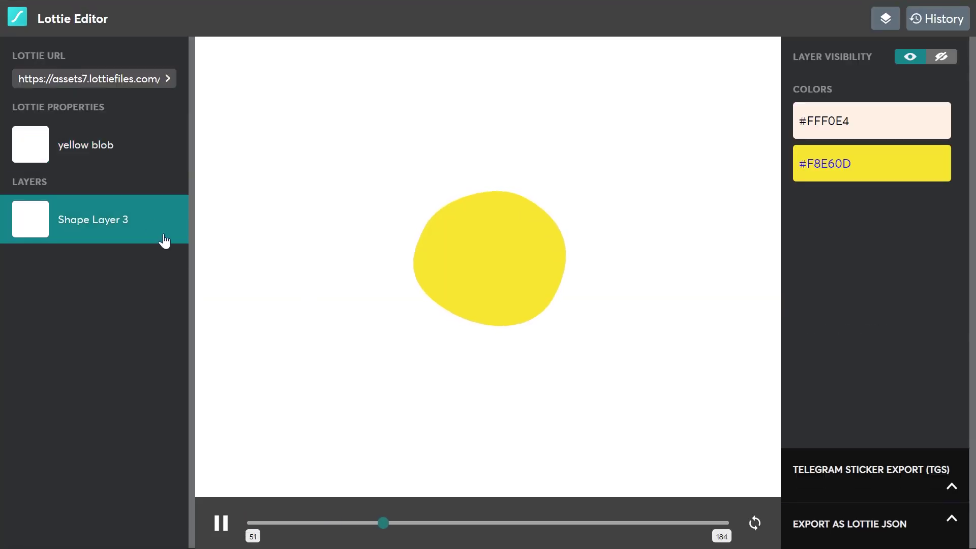
left_click(847, 171)
left_click(846, 389)
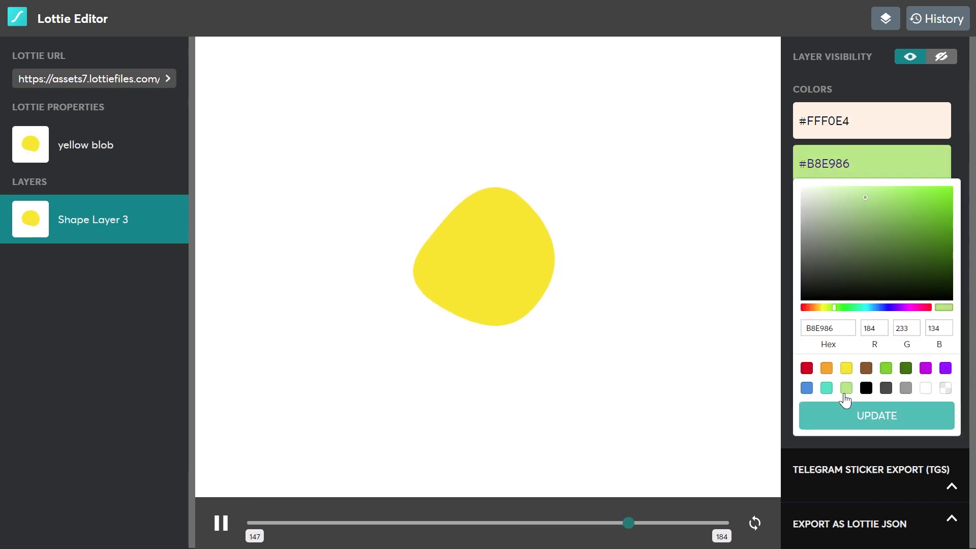
left_click(858, 422)
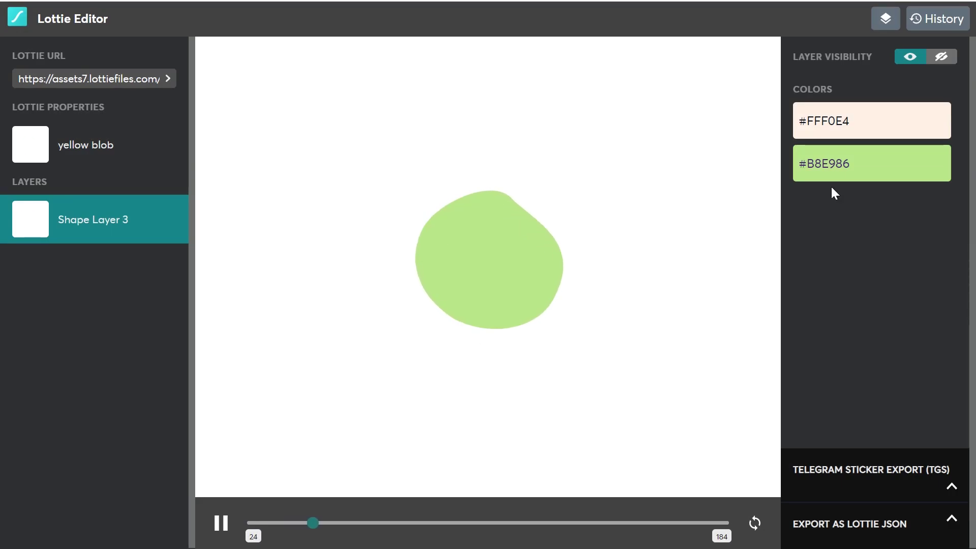
left_click(832, 176)
left_click(807, 388)
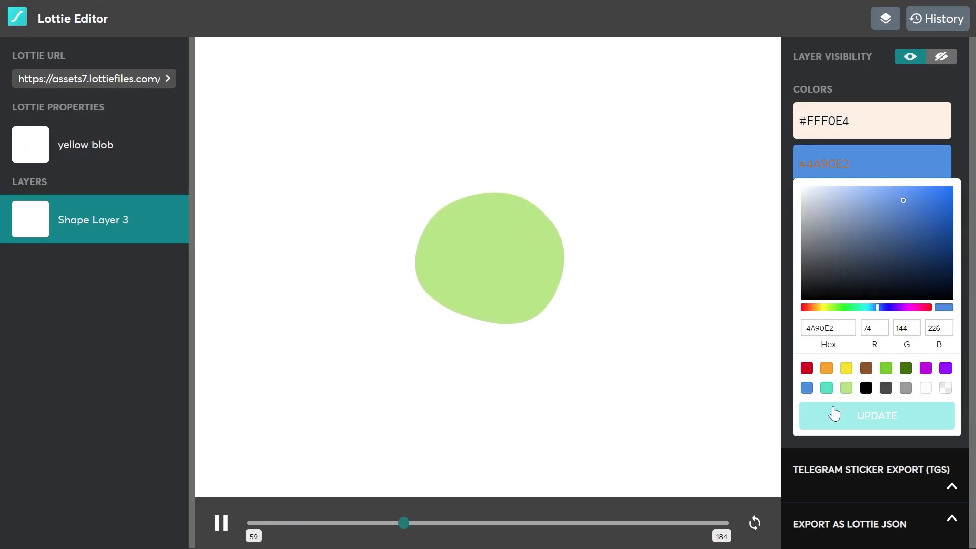
left_click(839, 414)
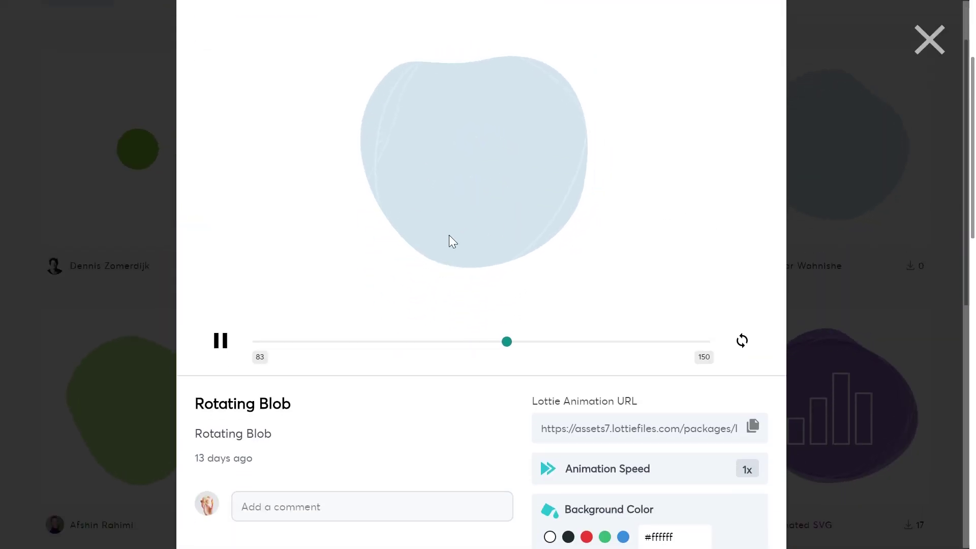
- Scroll the LottieFiles embed page down to Generate Code and the Generated Code box
scroll(426, 206, "down", 5)
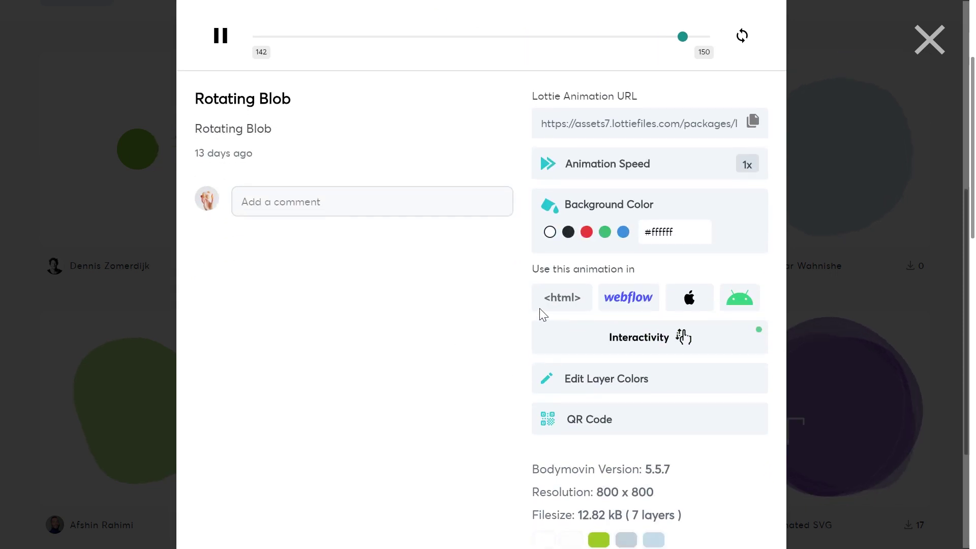
scroll(371, 255, "up", 1)
scroll(486, 312, "down", 2)
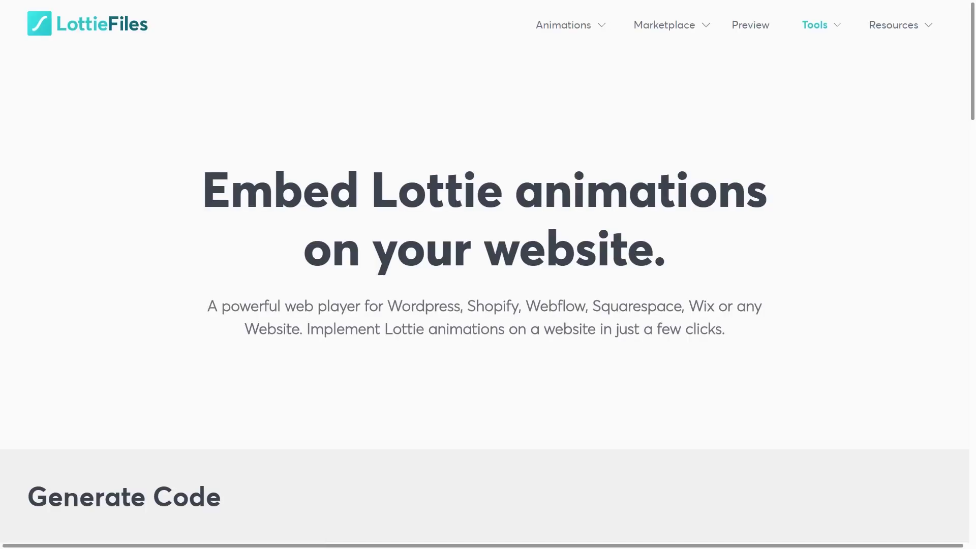
scroll(390, 198, "down", 1)
scroll(390, 199, "down", 4)
scroll(390, 198, "down", 2)
scroll(374, 169, "down", 2)
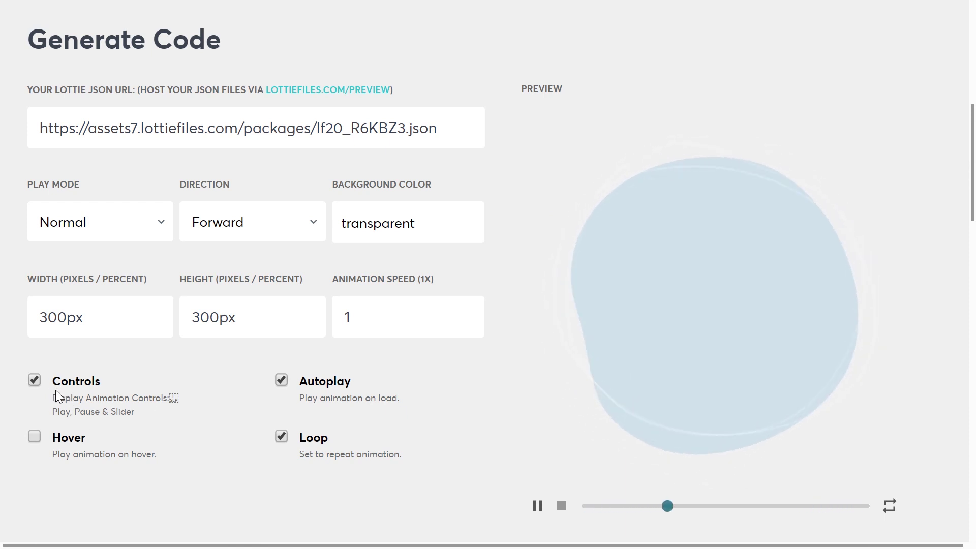
scroll(226, 298, "down", 5)
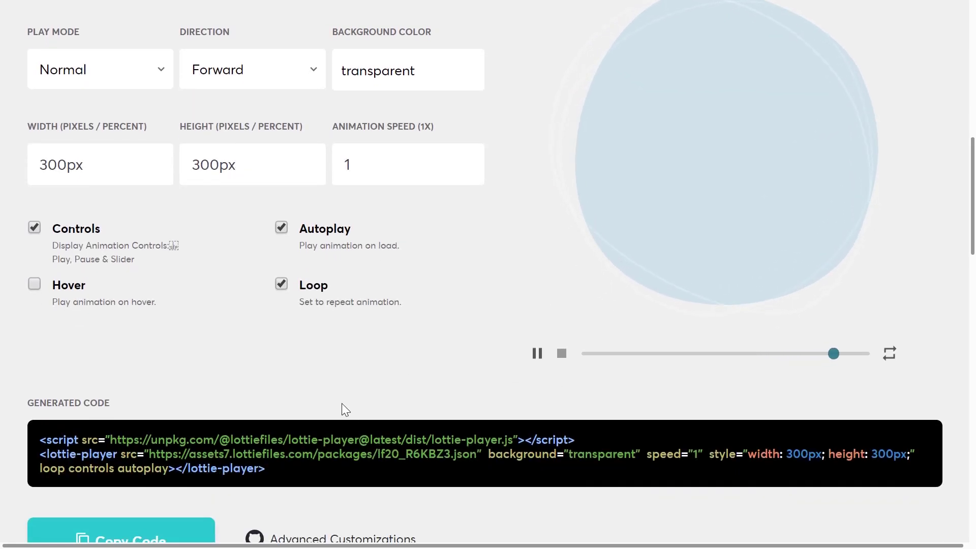
scroll(356, 409, "up", 4)
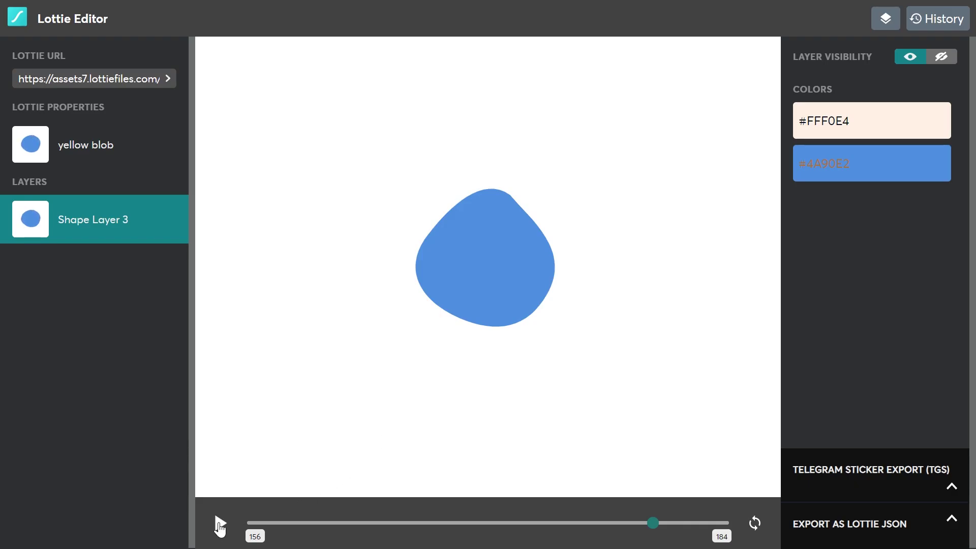
- Copy the blob's Lottie URL and paste it into the generator's Lottie JSON URL field
left_click(219, 526)
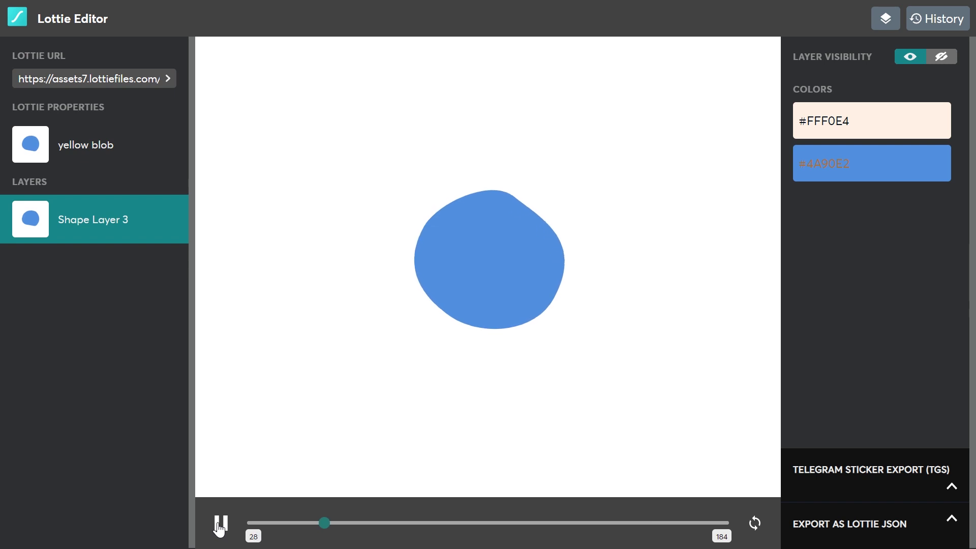
left_click(220, 526)
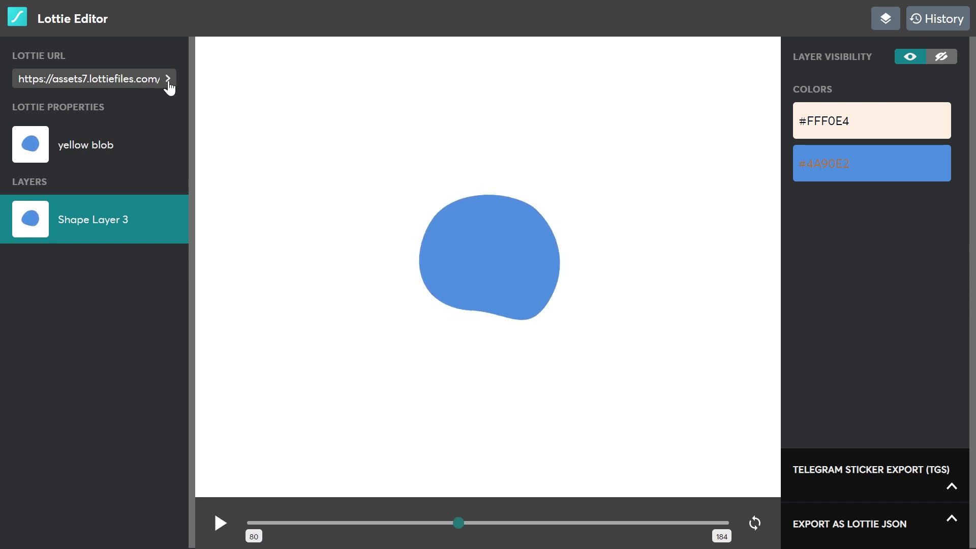
left_click_drag(19, 78, 109, 79)
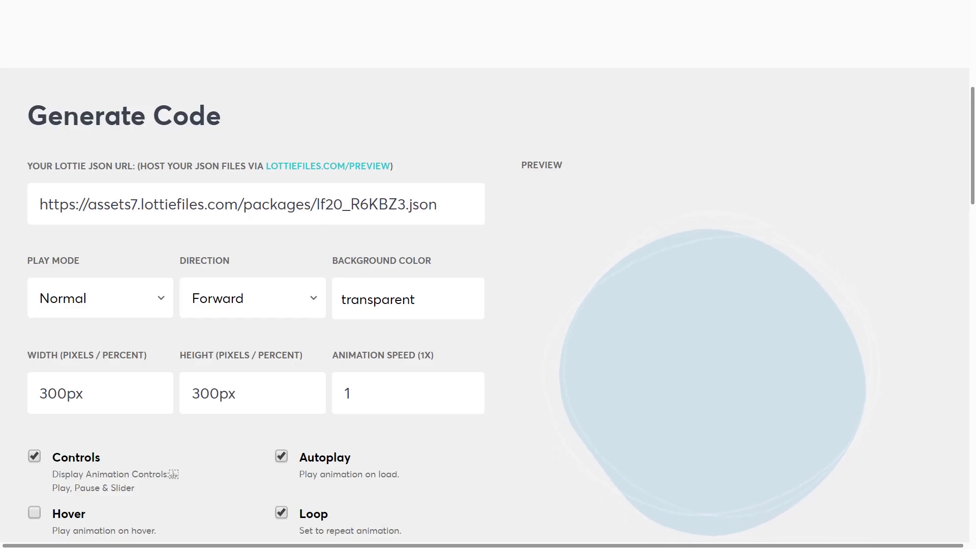
left_click(316, 219)
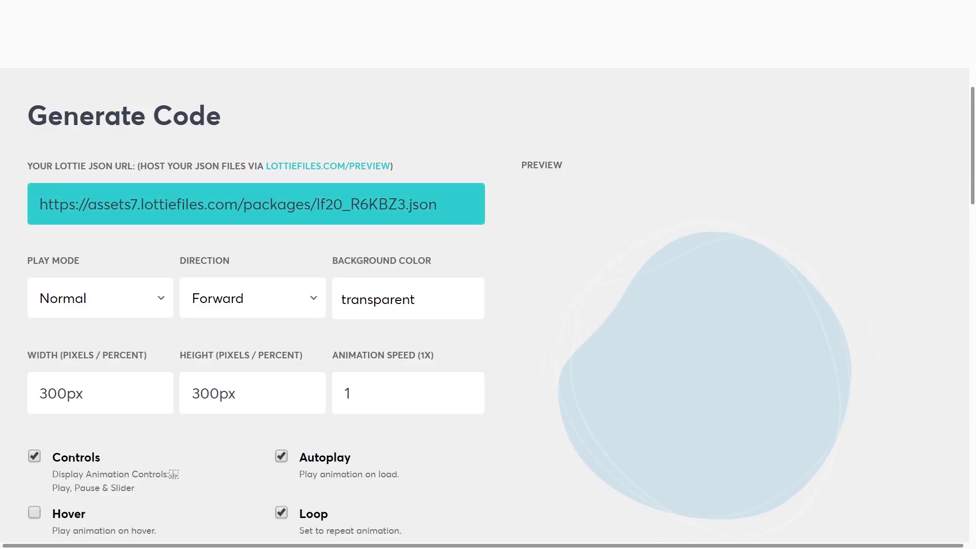
key("ctrl+a")
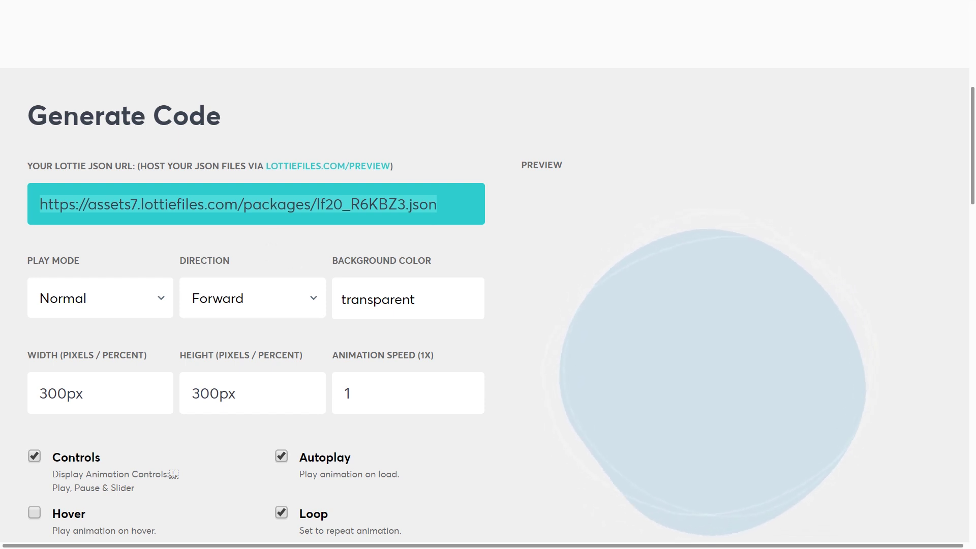
type("https://assets7.lottiefiles.com/packages/lf20_lWJglk.json")
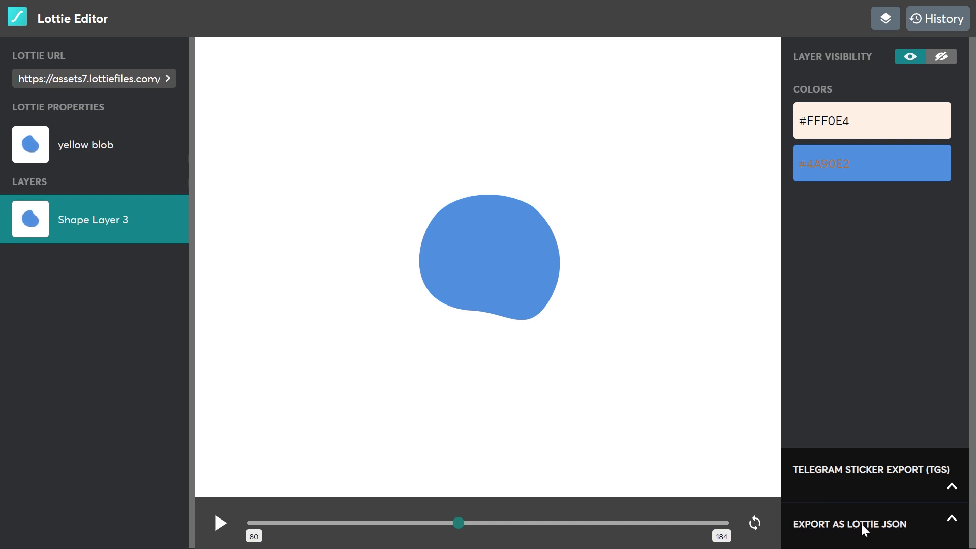
- Export the blue blob as Lottie JSON and download lf20_lWJglk.json
left_click(956, 530)
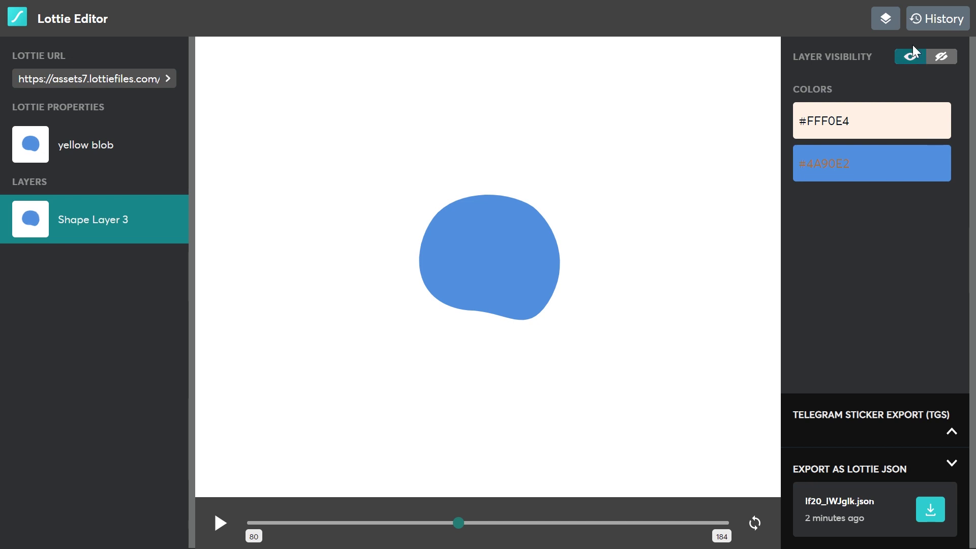
left_click(925, 21)
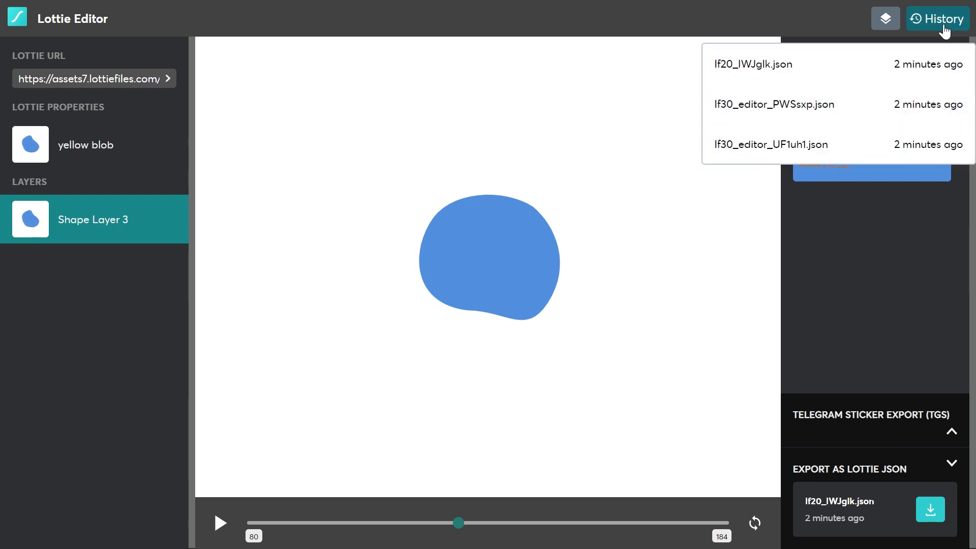
left_click(944, 25)
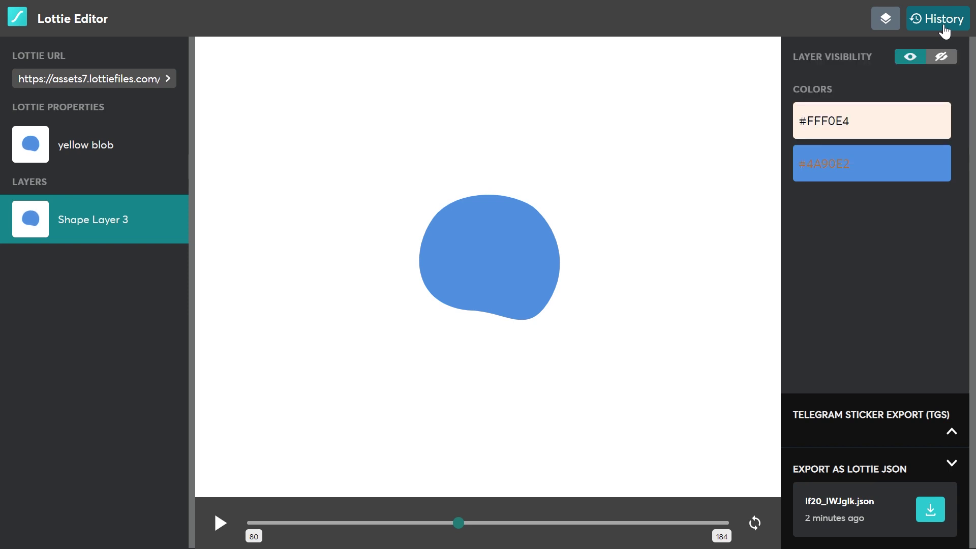
left_click(924, 513)
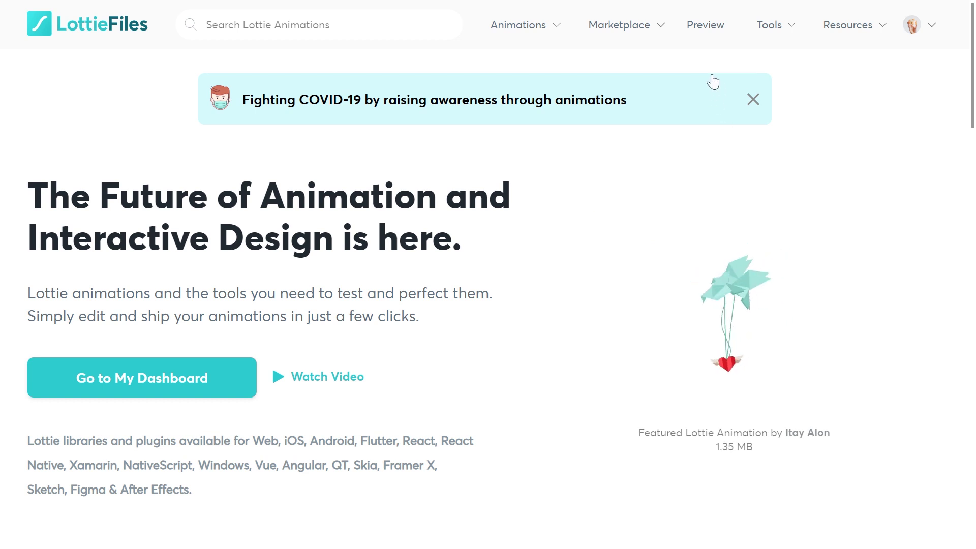
- Upload the downloaded blue blob JSON on the LottieFiles Preview page
key("F11")
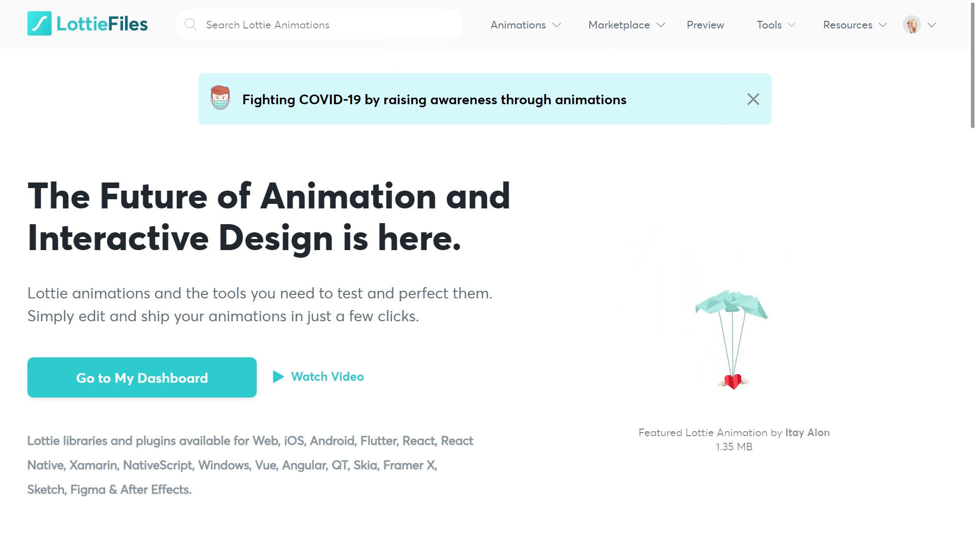
left_click(705, 32)
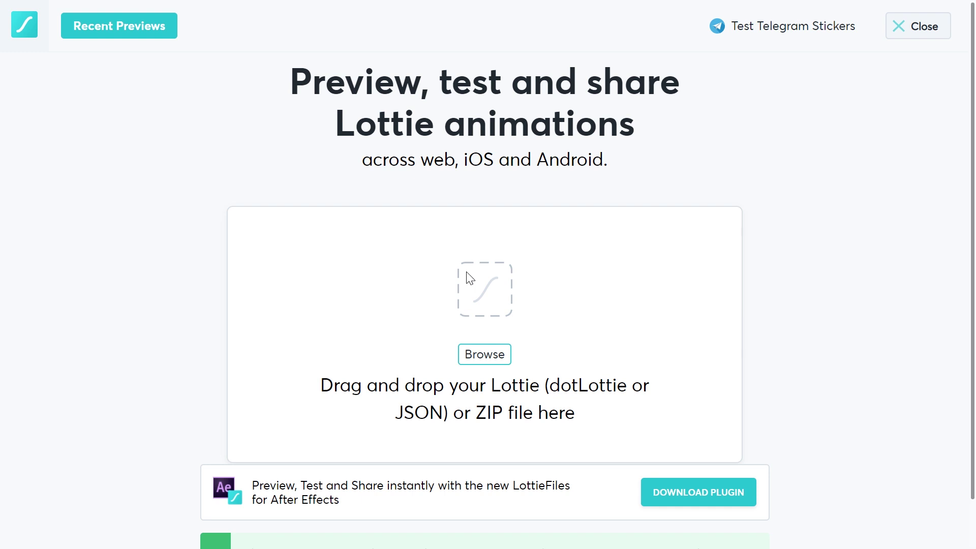
scroll(410, 261, "down", 1)
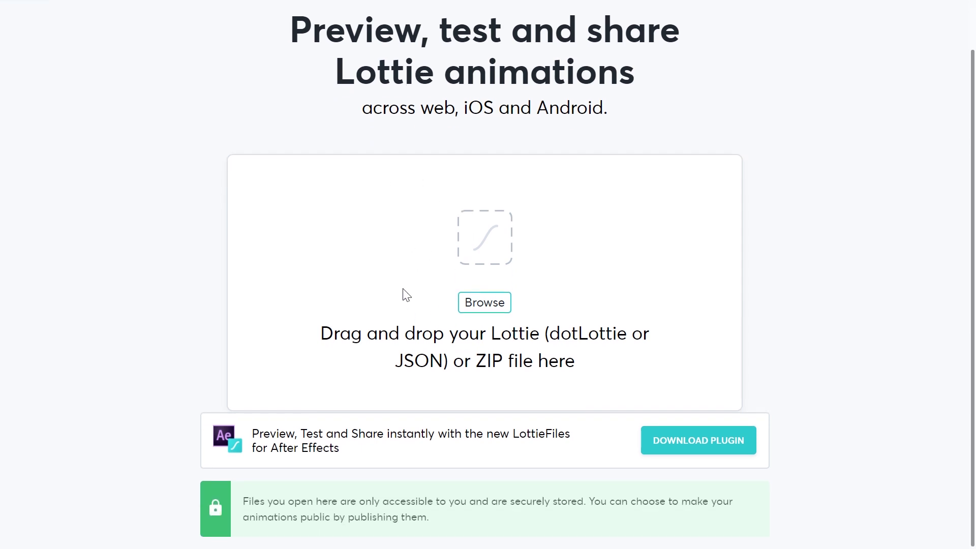
left_click(503, 309)
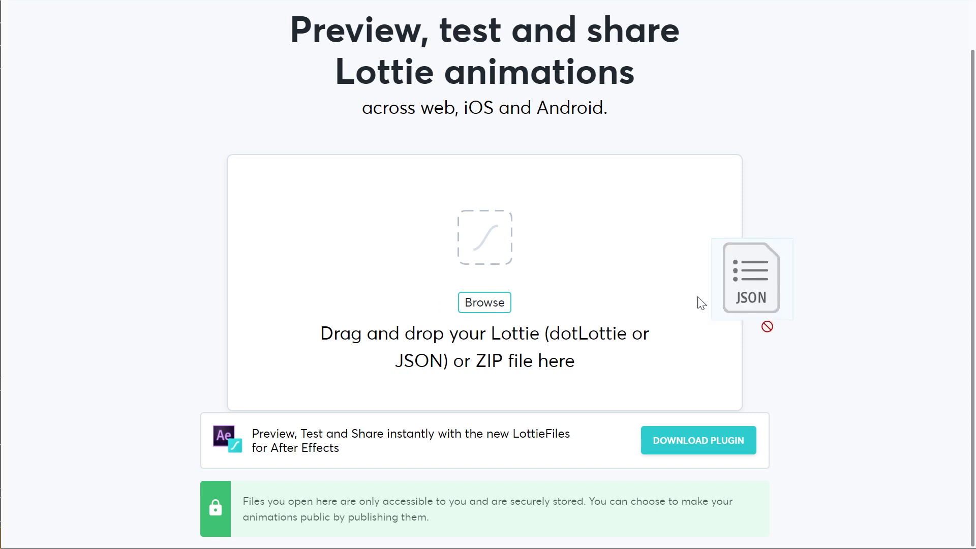
left_click_drag(669, 284, 496, 255)
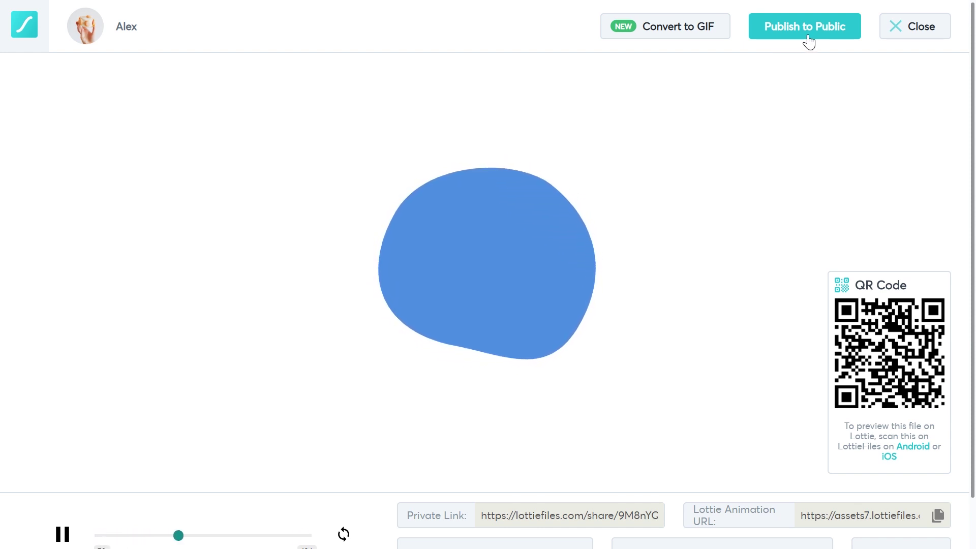
- Pause the uploaded blue blob preview and look over its Private Link and animation URL
left_click(426, 350)
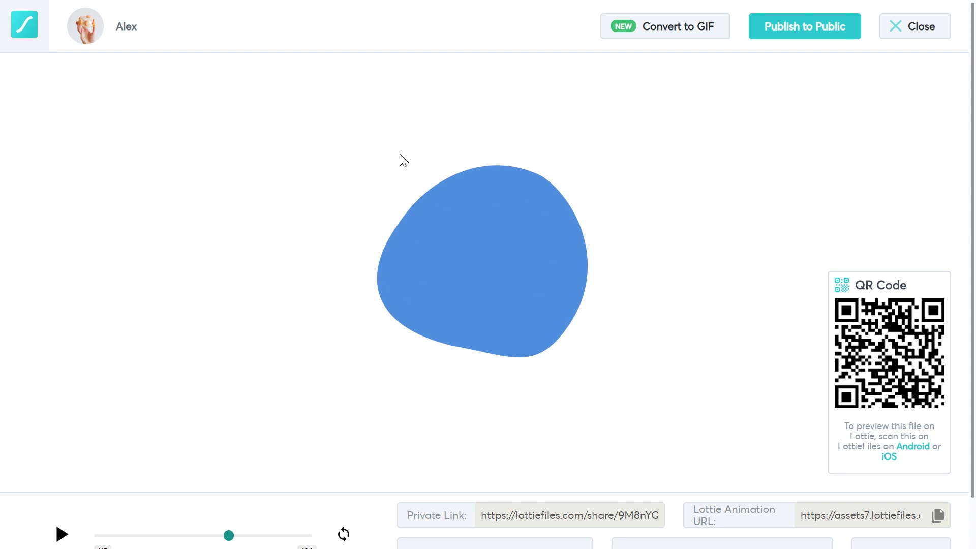
scroll(562, 235, "down", 1)
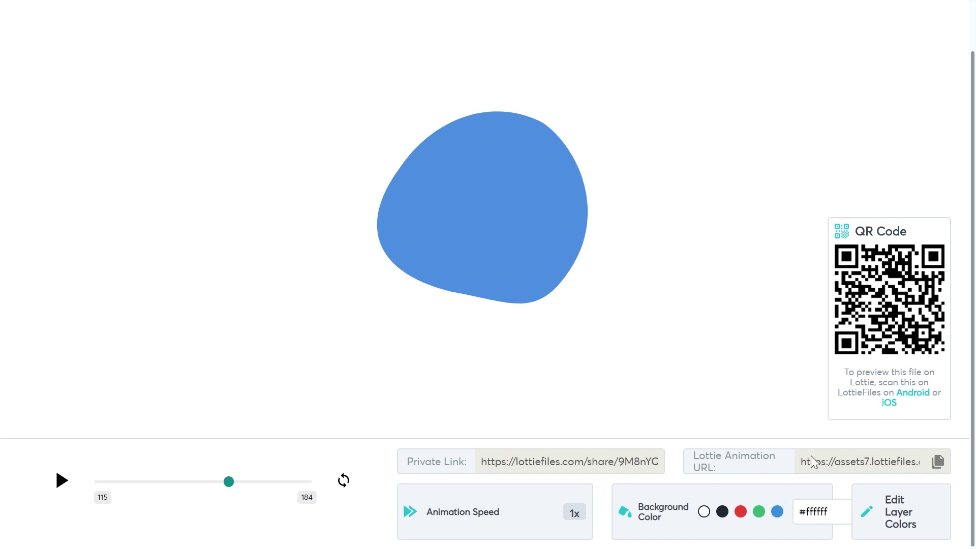
scroll(568, 270, "up", 2)
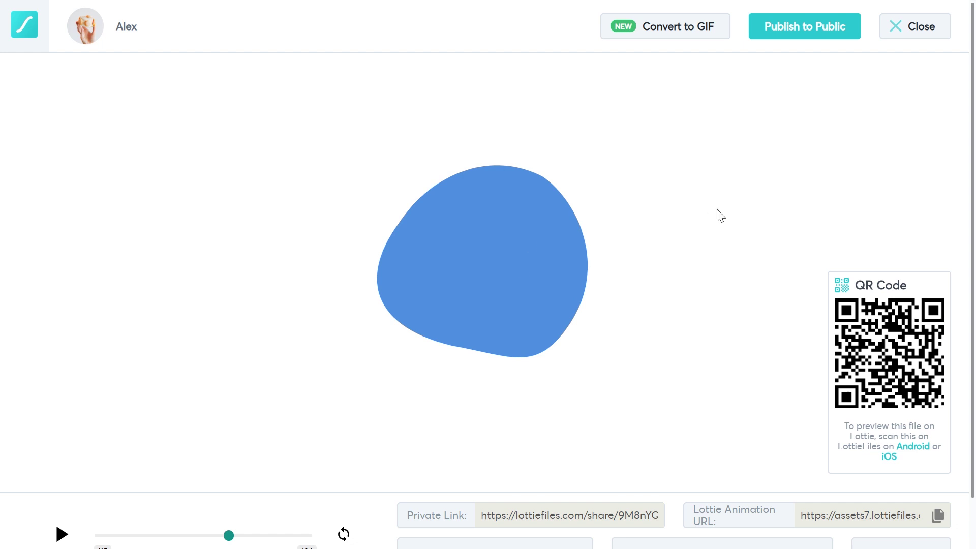
- Replace the generator's Lottie JSON URL with the uploaded blue blob's link
scroll(551, 233, "down", 3)
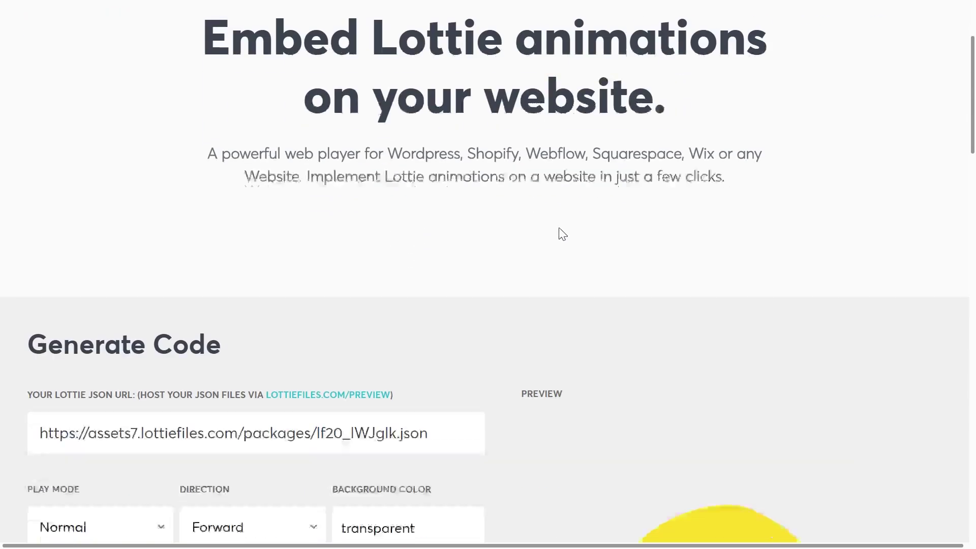
scroll(547, 235, "down", 4)
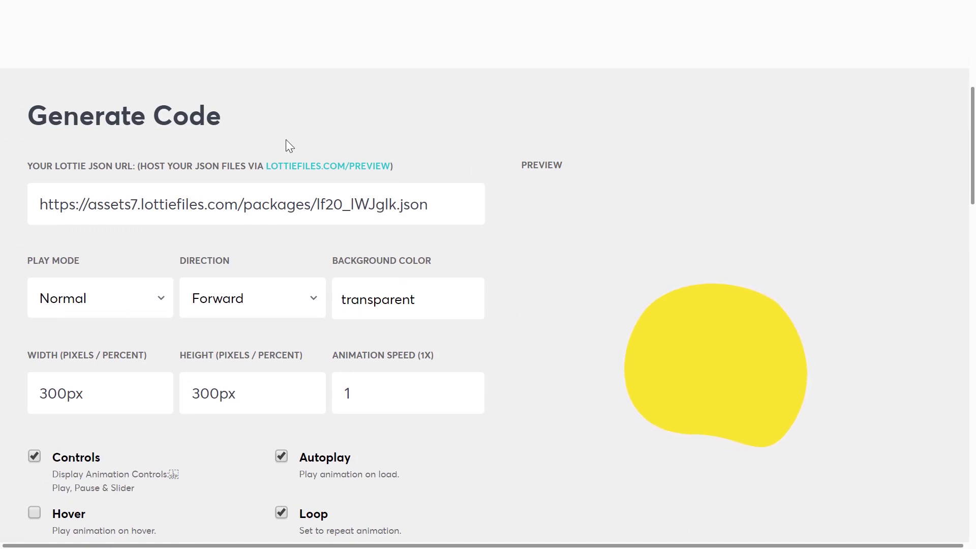
left_click(295, 203)
key("ctrl+a")
type("https://assets7.lottiefiles.com/packages/lf20_9M8nYQ.json")
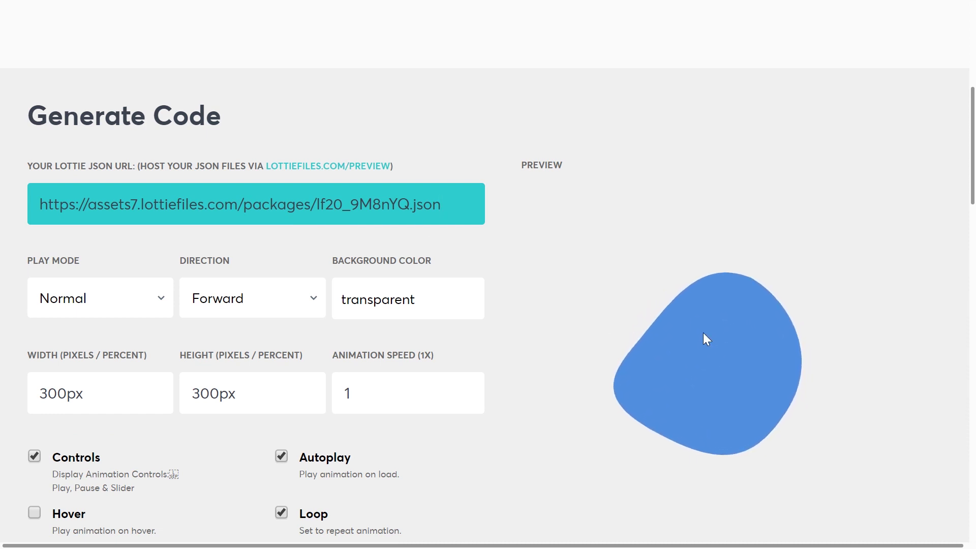
- Turn off the player Controls option in the embed generator
scroll(698, 334, "down", 3)
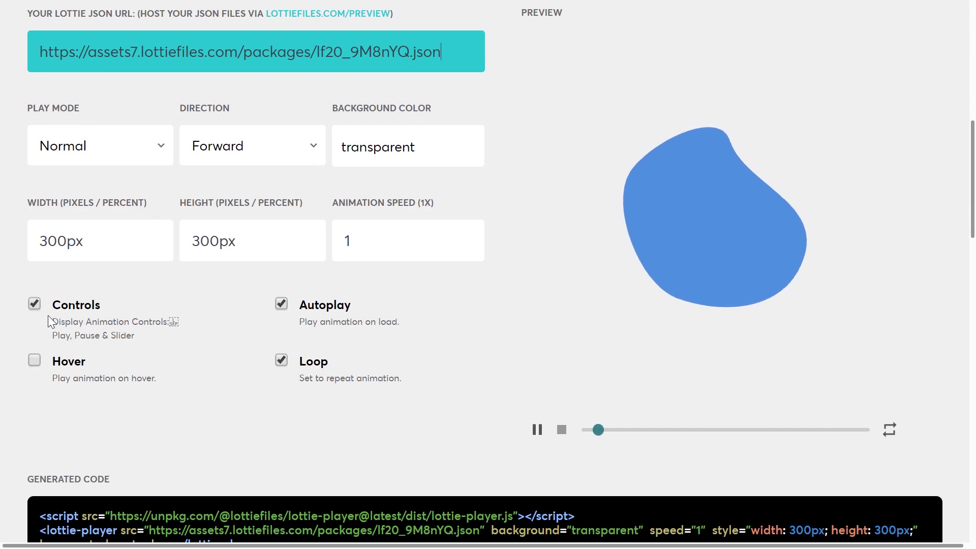
left_click(34, 304)
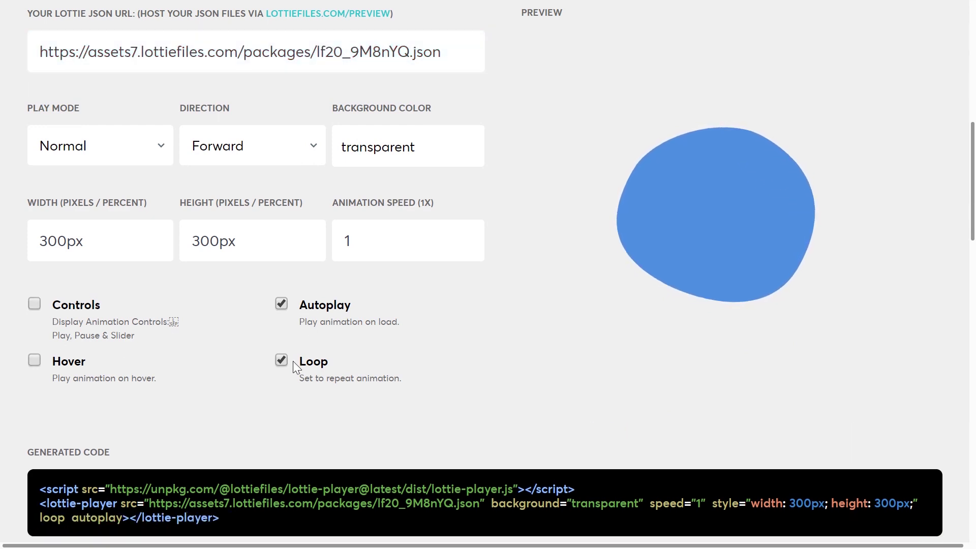
scroll(695, 350, "up", 2)
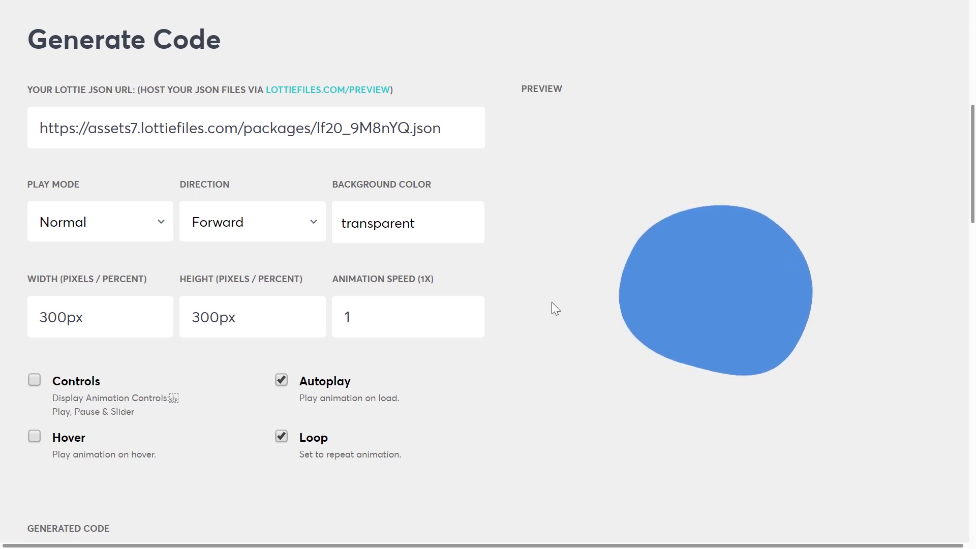
- Set the Animation Speed to 0.6 and check the updated generated code
double_click(350, 317)
type("5")
double_click(349, 317)
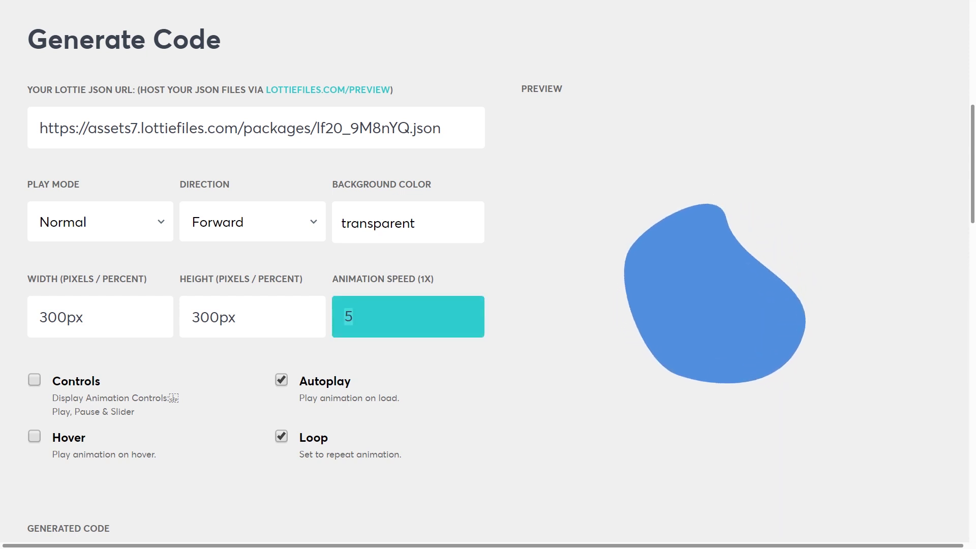
type("0.2")
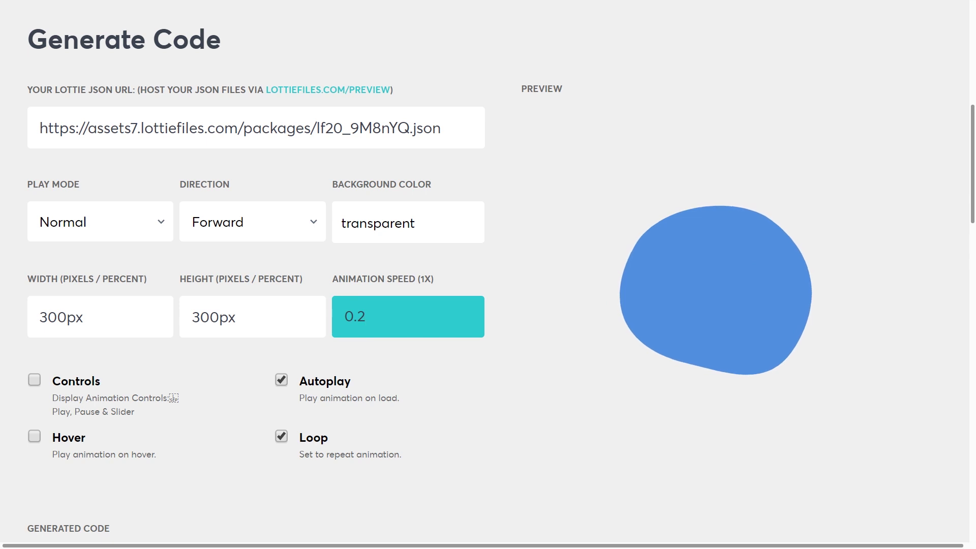
key("Delete")
type("8")
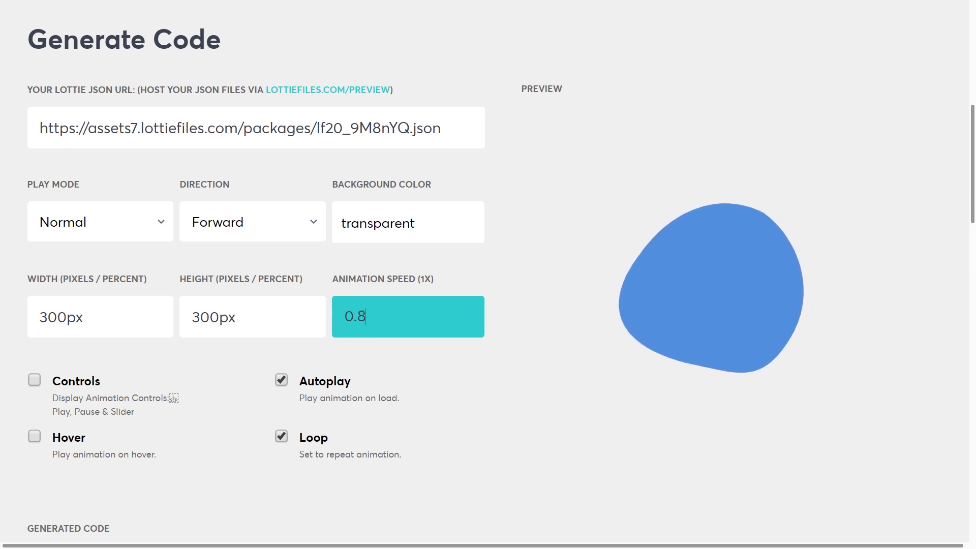
key("shift+Left")
type("6")
scroll(353, 248, "down", 3)
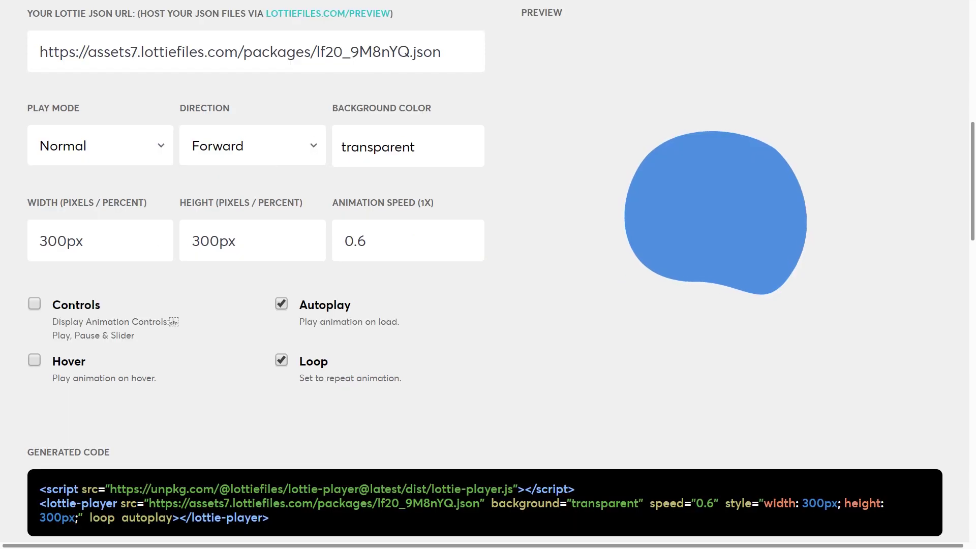
scroll(352, 248, "up", 1)
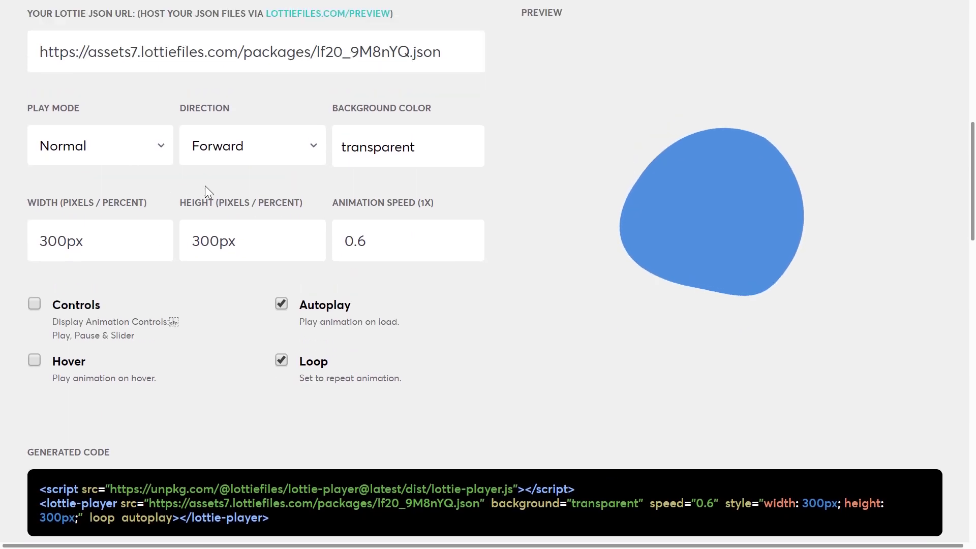
scroll(206, 186, "down", 2)
- Copy the generated embed code and paste it into a new Elementor HTML widget
left_click_drag(285, 363, 39, 329)
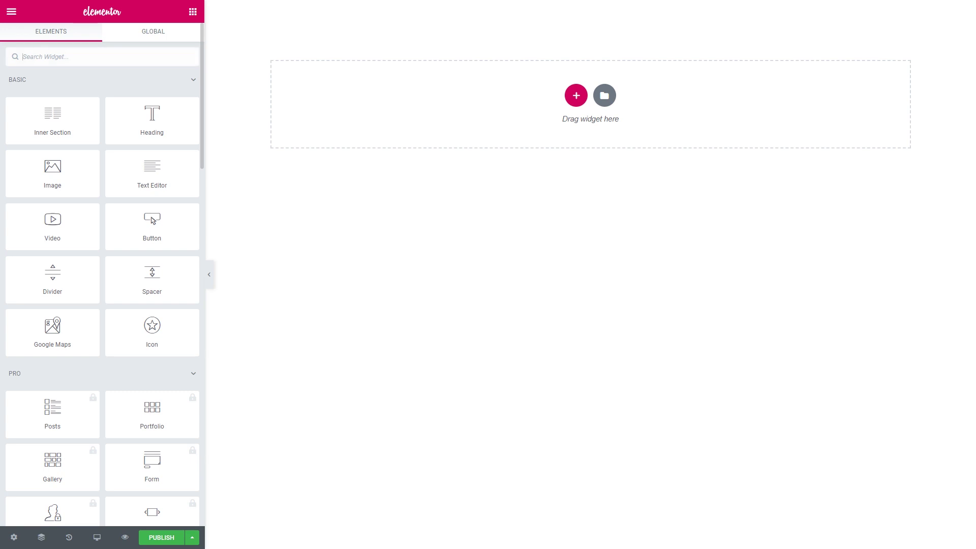
type("ht")
left_click_drag(71, 91, 361, 97)
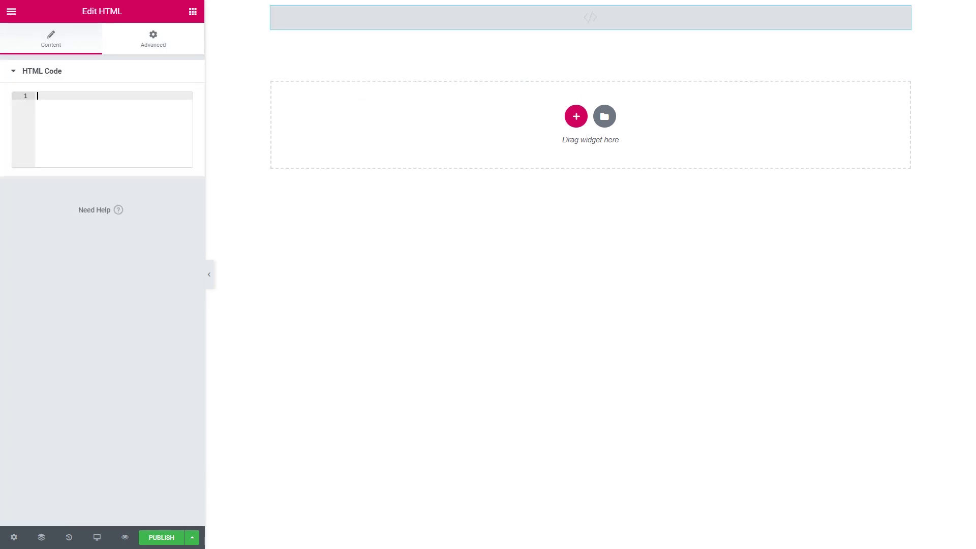
key("ctrl+v")
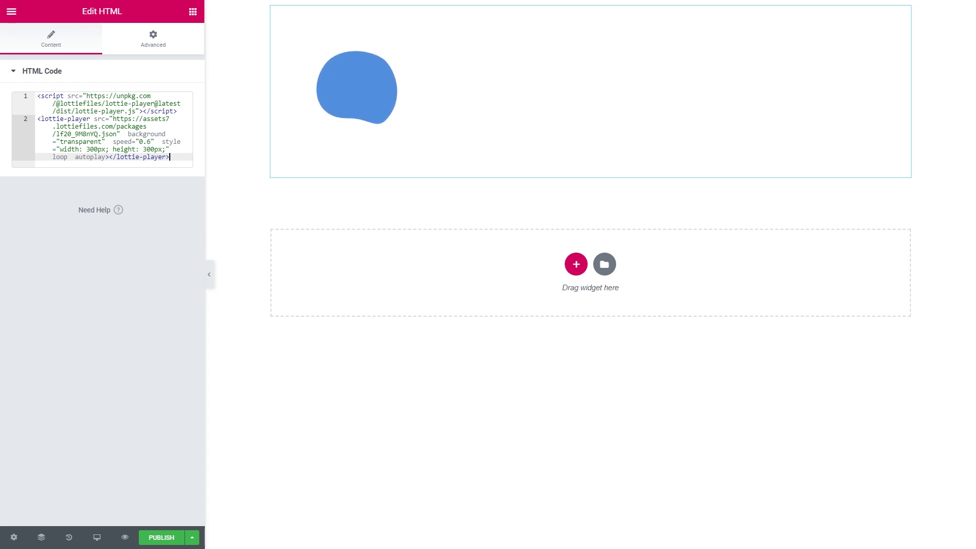
- Change the embed's width and height to 500px
type("8")
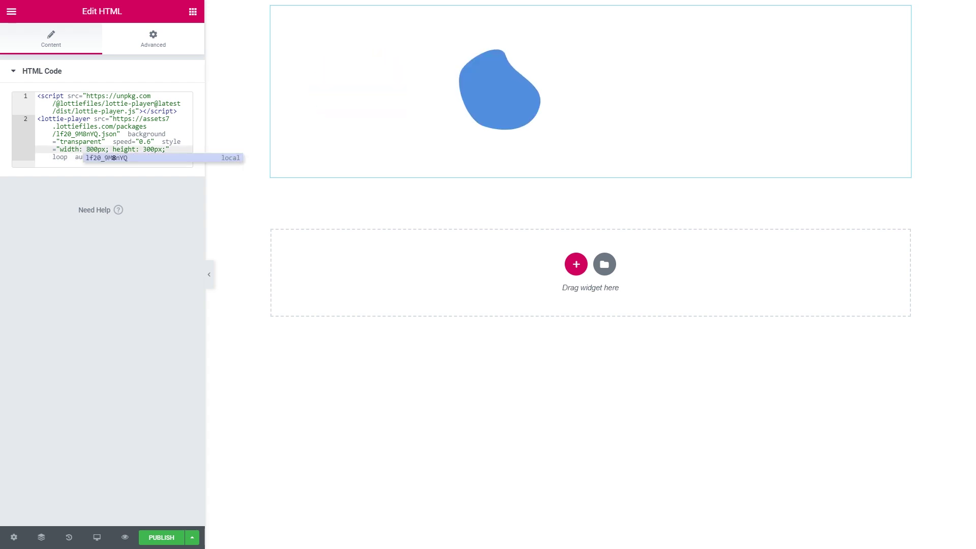
left_click(143, 149)
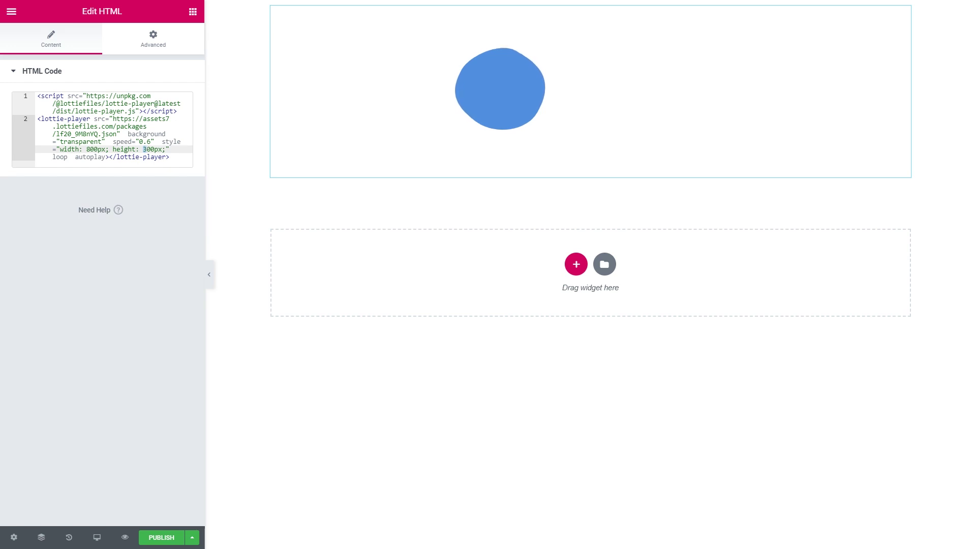
type("8")
left_click(170, 156)
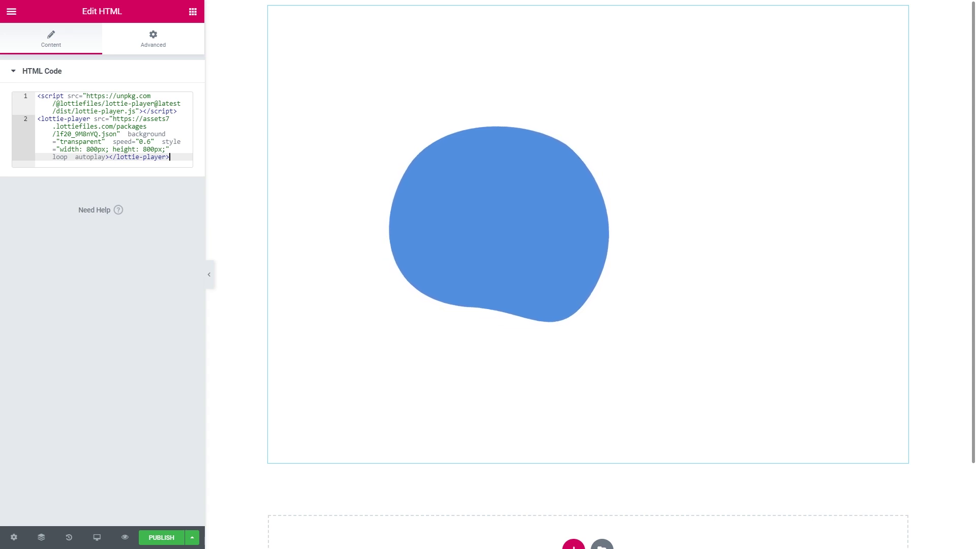
left_click(90, 149)
key("BackSpace")
type("5")
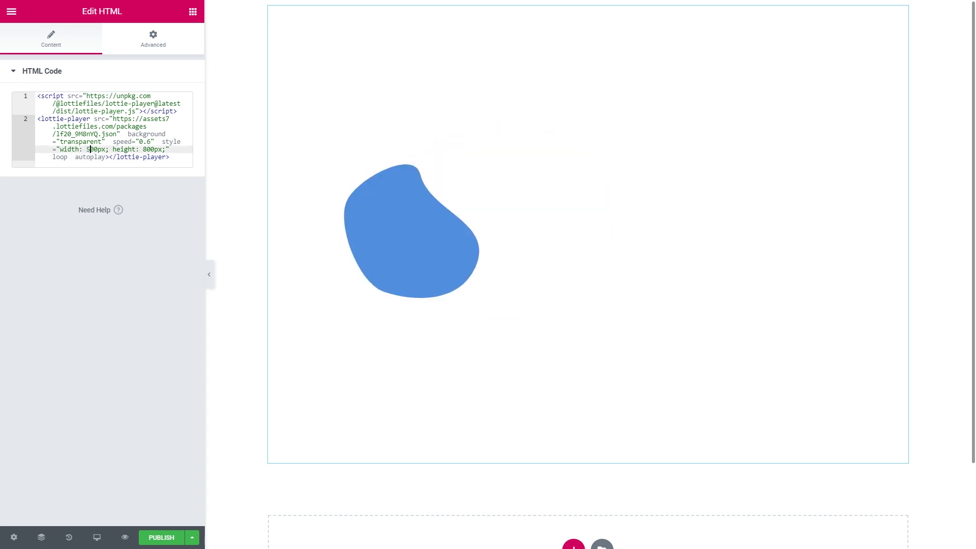
left_click_drag(143, 150, 147, 154)
type("5")
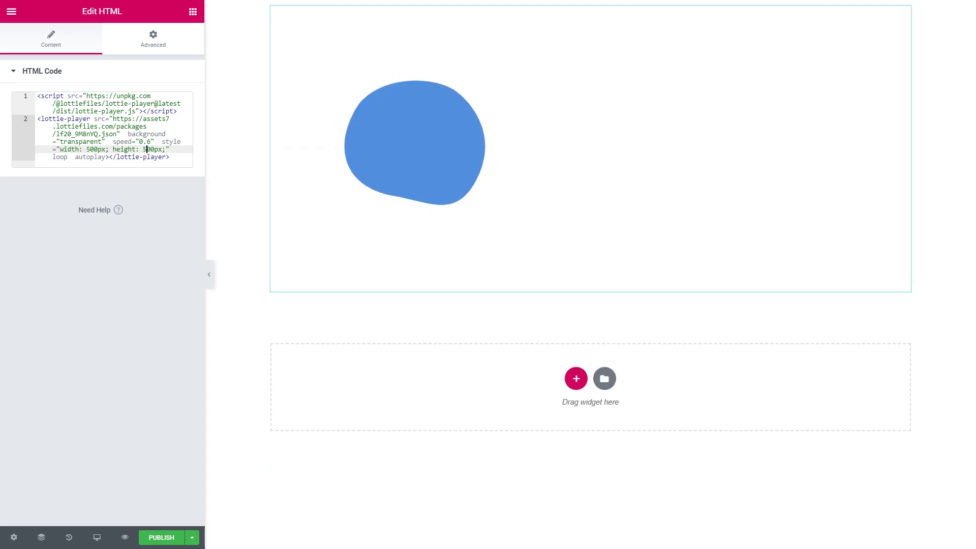
left_click(151, 44)
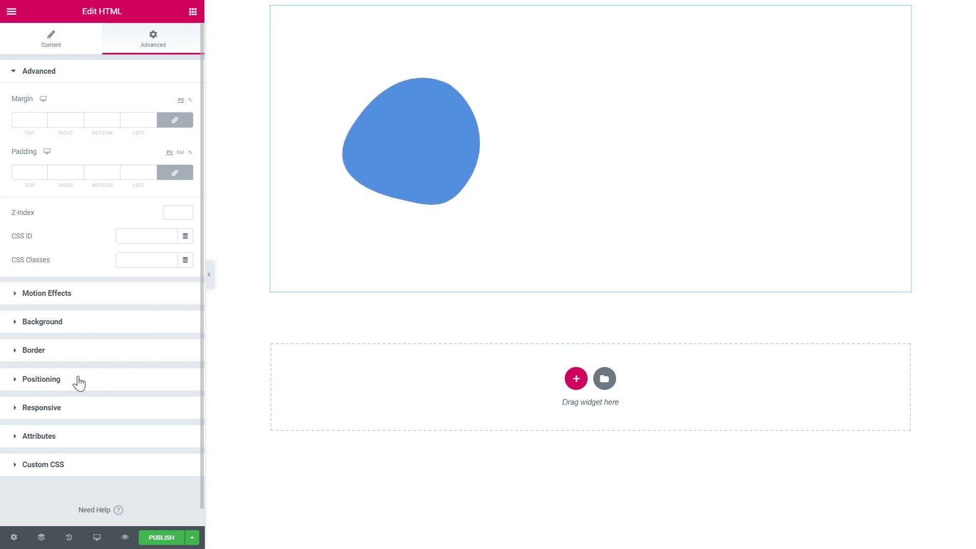
- Set the blob widget to Inline (auto) width and Absolute position, then drag it lower right
left_click(79, 380)
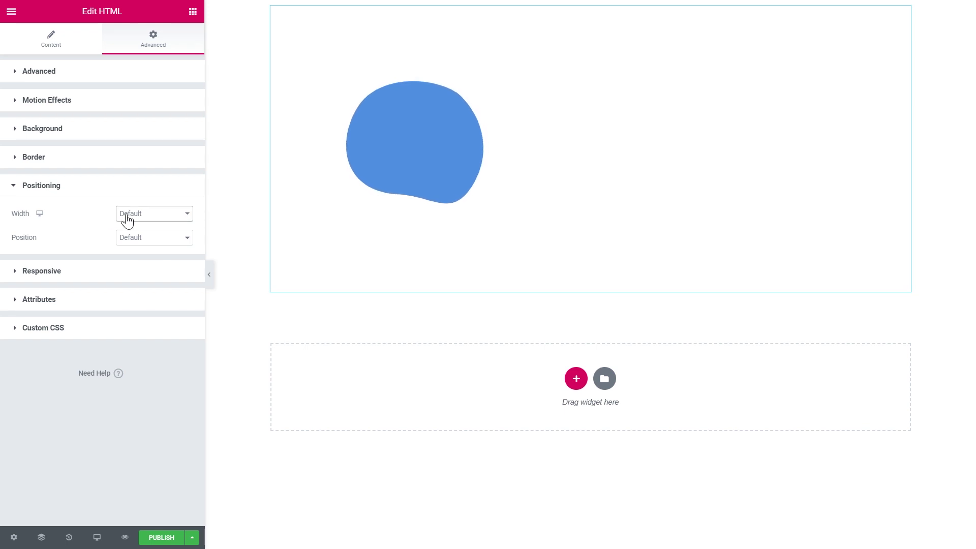
left_click(128, 217)
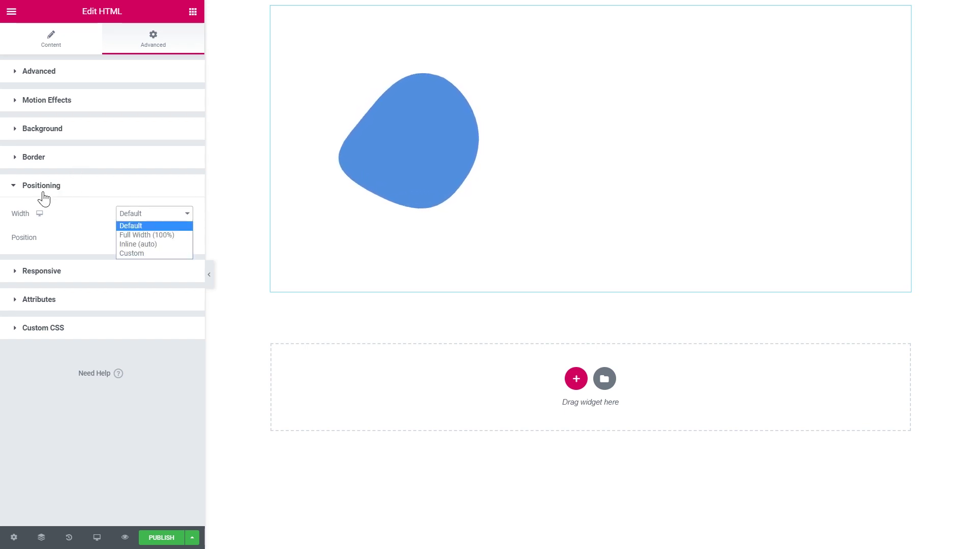
left_click(150, 244)
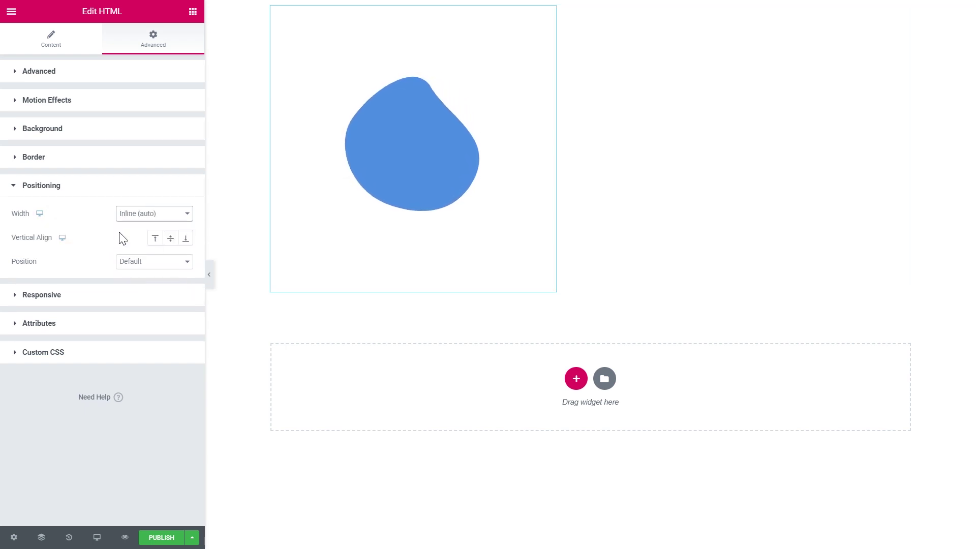
left_click(152, 263)
left_click(164, 282)
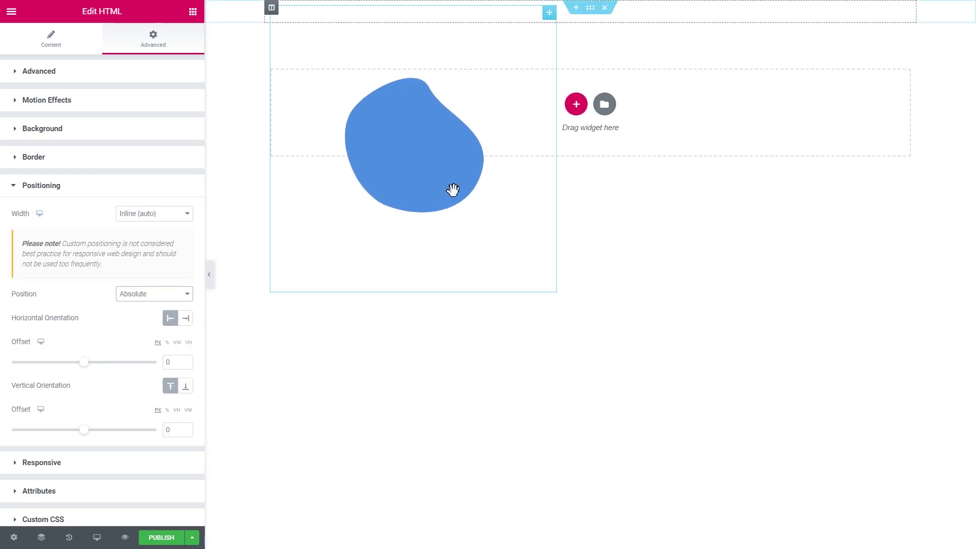
left_click_drag(468, 218, 642, 311)
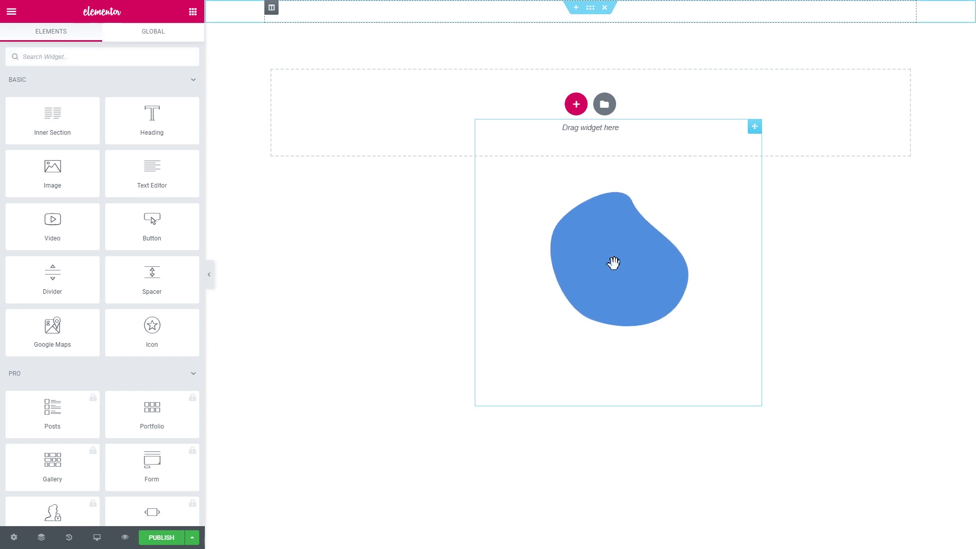
left_click_drag(615, 265, 436, 335)
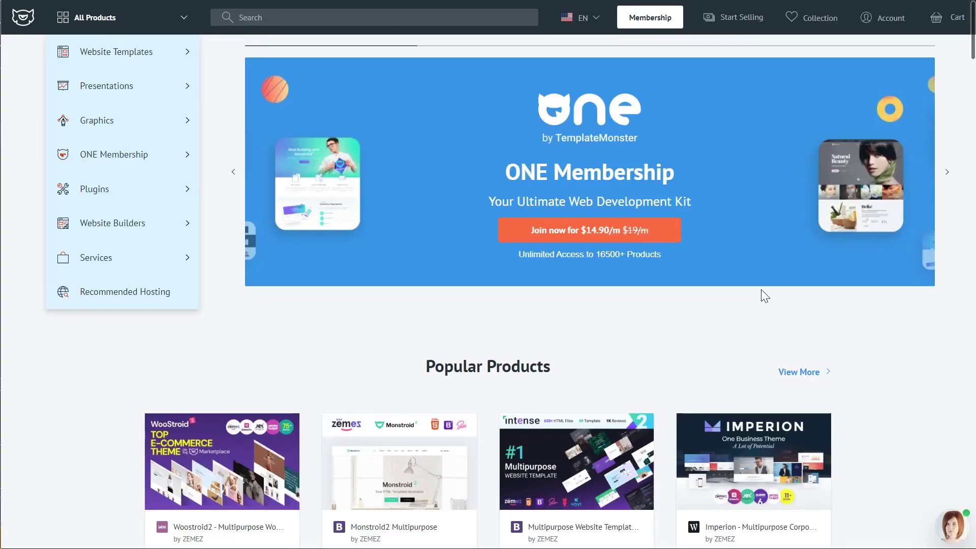
- Browse TemplateMonster's WordPress Themes listing and load another row of themes
scroll(763, 291, "down", 2)
scroll(892, 277, "down", 3)
scroll(892, 276, "down", 3)
scroll(892, 276, "down", 5)
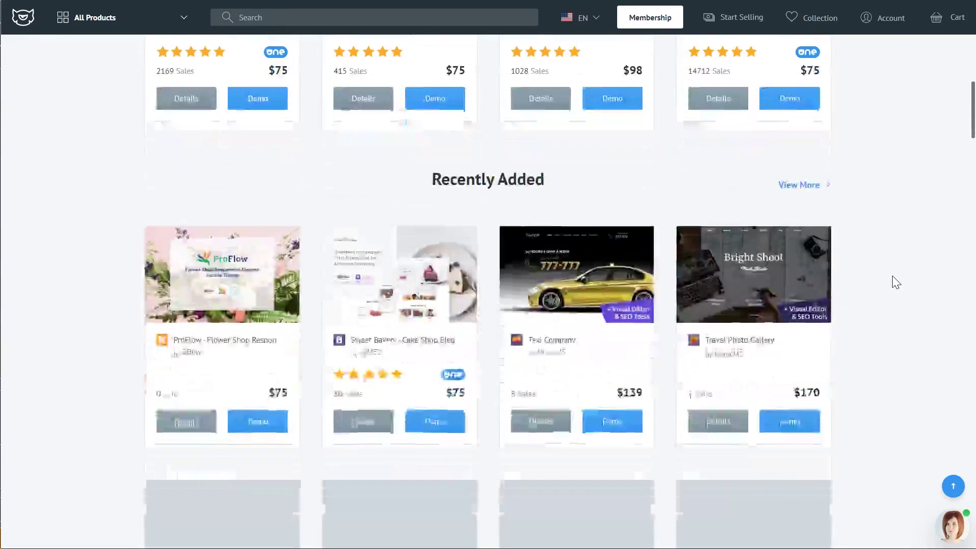
scroll(892, 276, "down", 3)
scroll(892, 276, "up", 10)
scroll(892, 276, "up", 5)
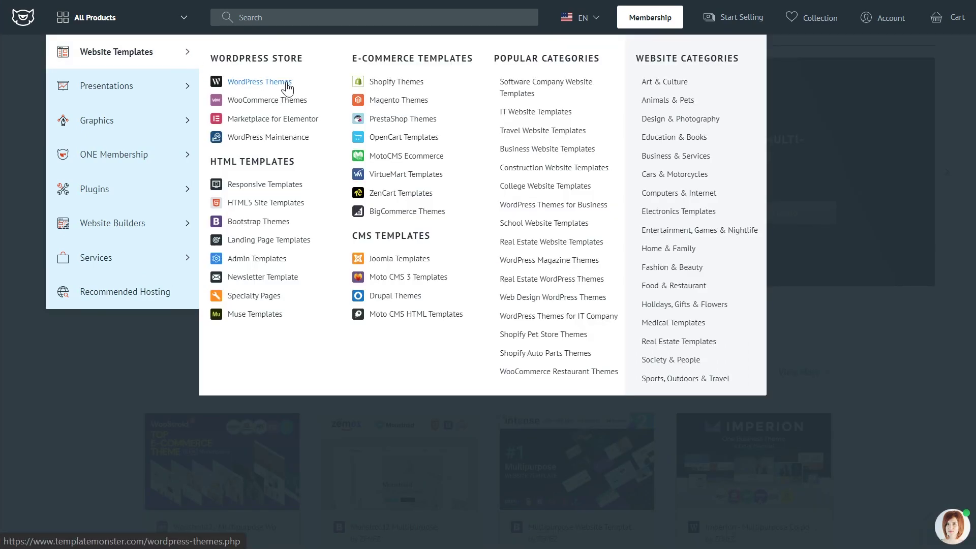
left_click(288, 84)
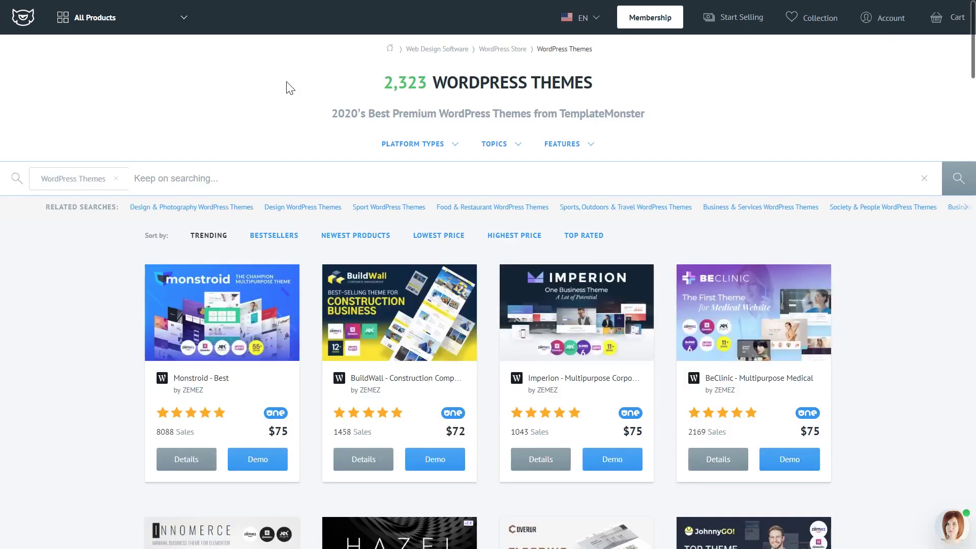
scroll(887, 270, "down", 4)
scroll(886, 270, "down", 4)
scroll(887, 270, "down", 3)
scroll(887, 270, "down", 3)
left_click(676, 301)
scroll(864, 270, "up", 10)
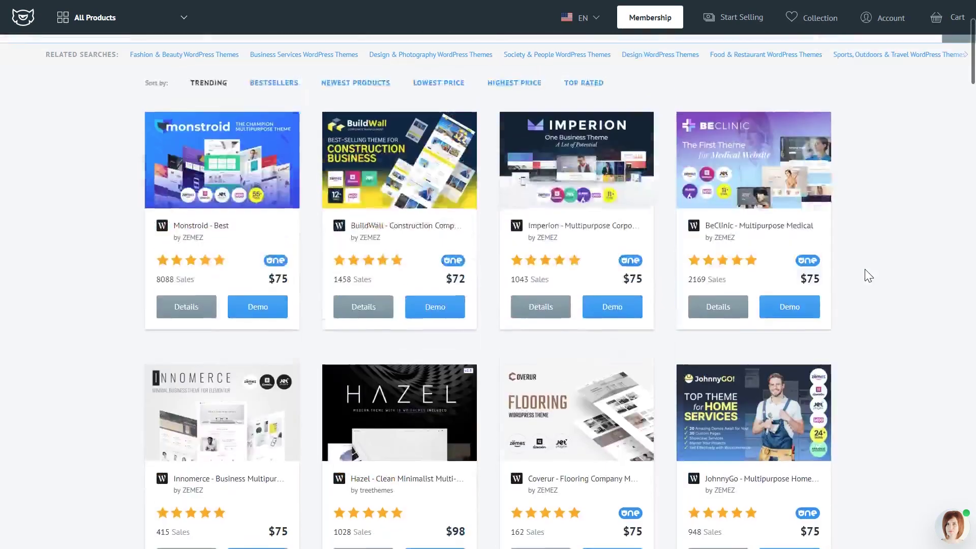
- Browse the Illustrations category under Graphics
left_click(130, 23)
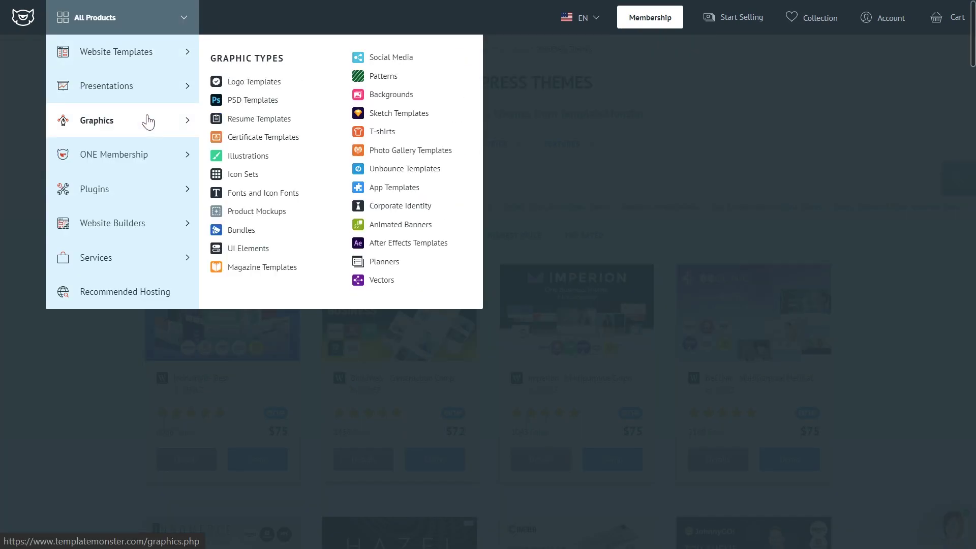
left_click(229, 156)
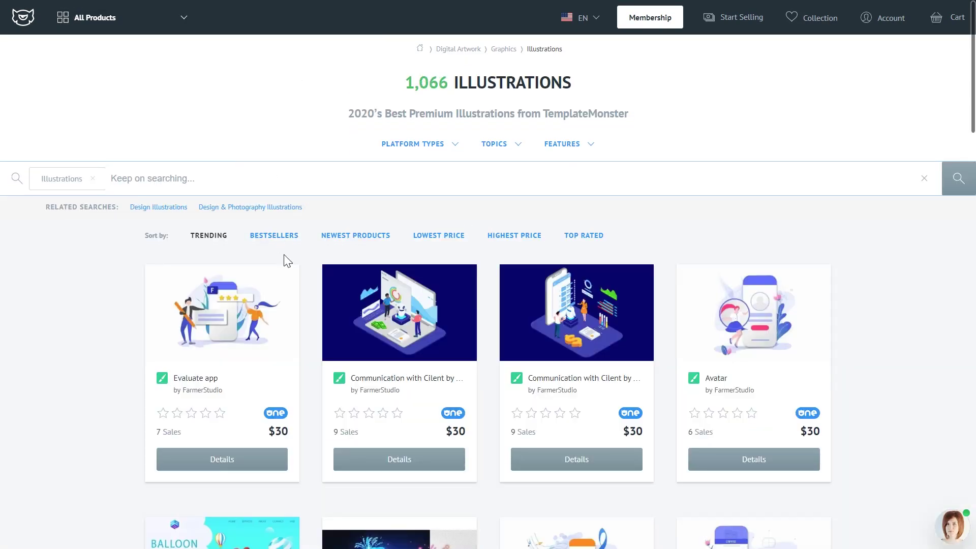
scroll(289, 257, "down", 4)
- Scroll through the Fonts and Icon Fonts catalogue of typeface products
left_click(111, 23)
mouse_move(97, 121)
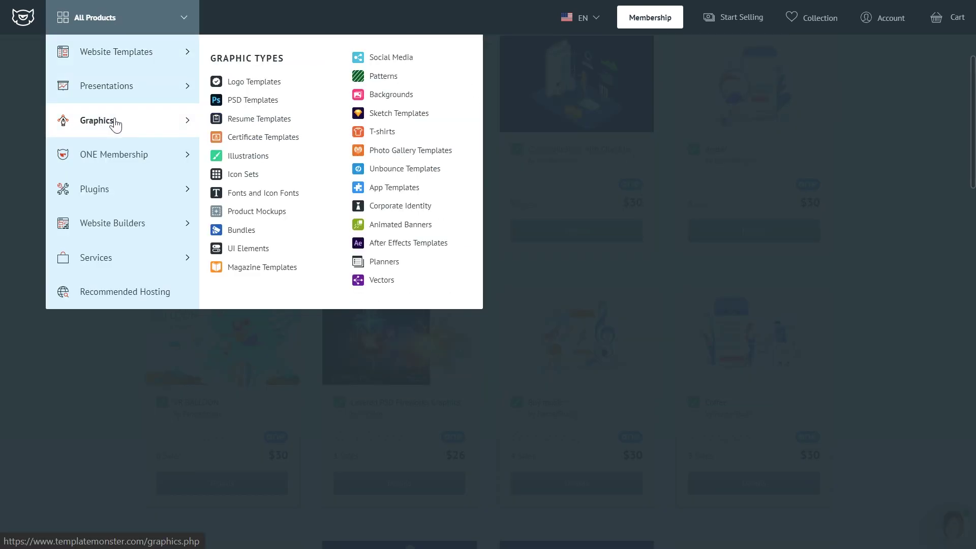
left_click(291, 195)
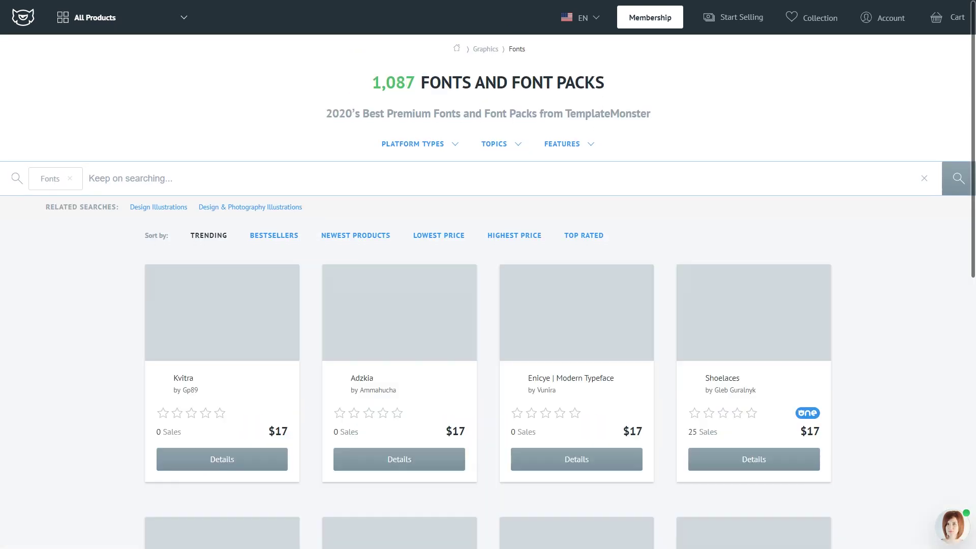
scroll(139, 222, "down", 5)
scroll(139, 222, "down", 2)
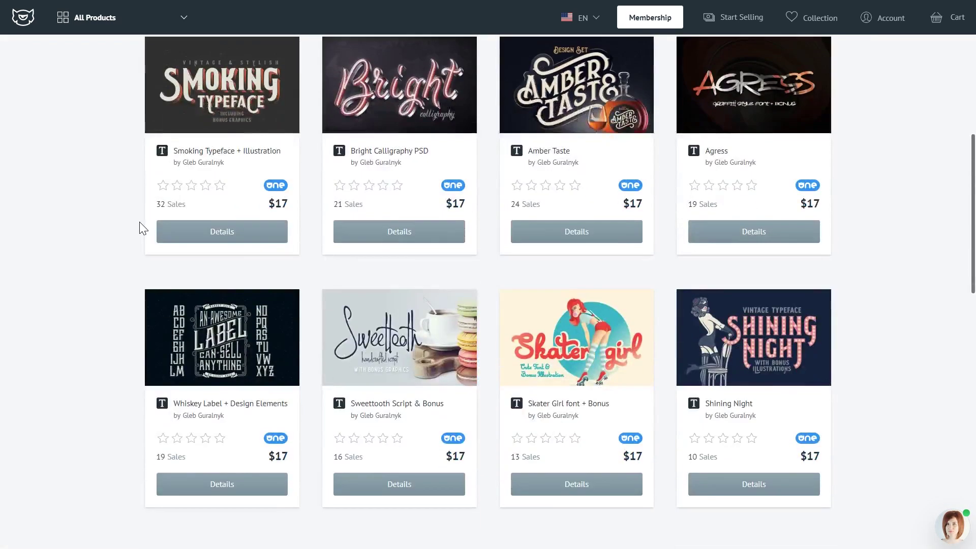